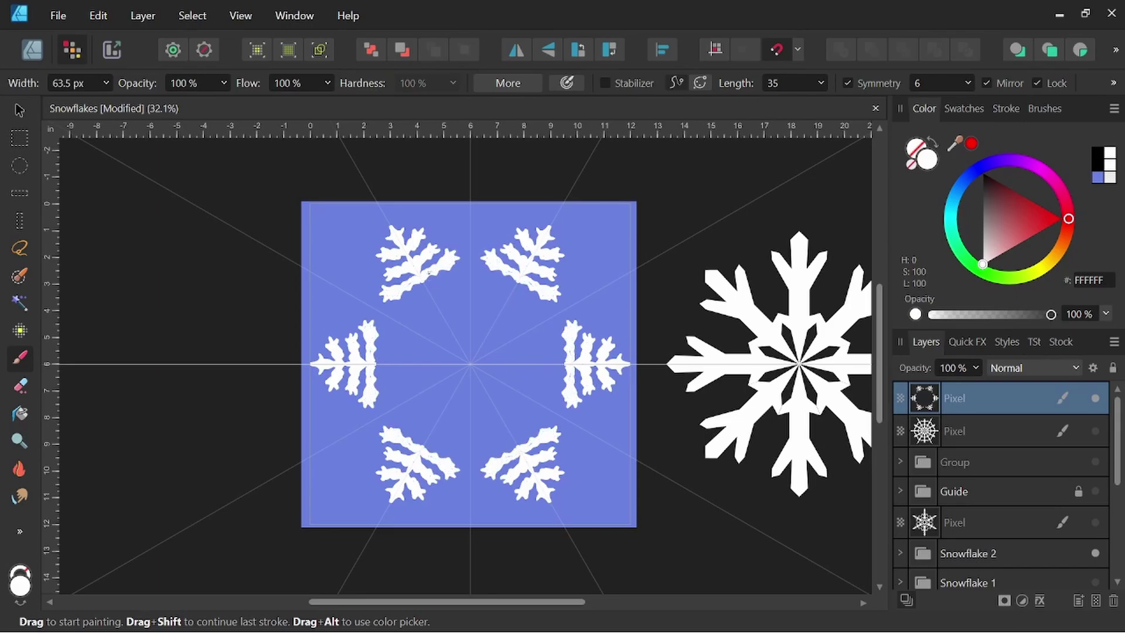
Step: Paint mirrored ring strokes joining the petals around the snowflake centre
mouse_move(400, 306)
left_mouse_down()
mouse_move(470, 265)
mouse_move(444, 294)
left_mouse_up()
mouse_move(392, 334)
left_mouse_down()
mouse_move(470, 277)
mouse_move(439, 316)
mouse_move(470, 346)
left_mouse_up()
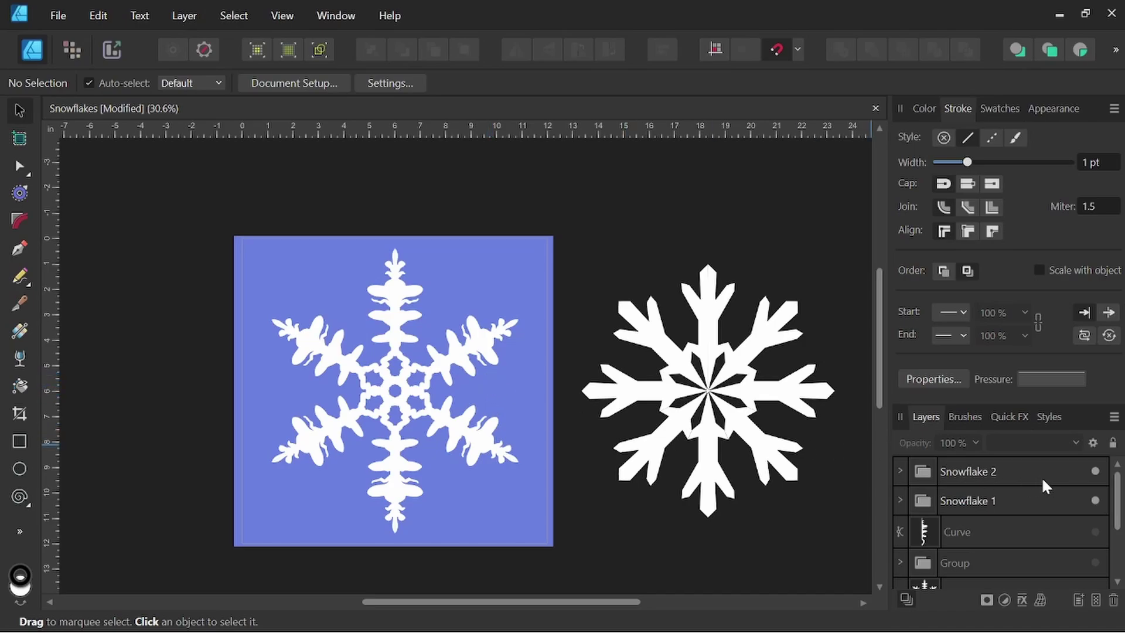
Step: Hide Snowflake 1 and draw a straight pen line across the square's middle, edge to edge
left_click(1095, 500)
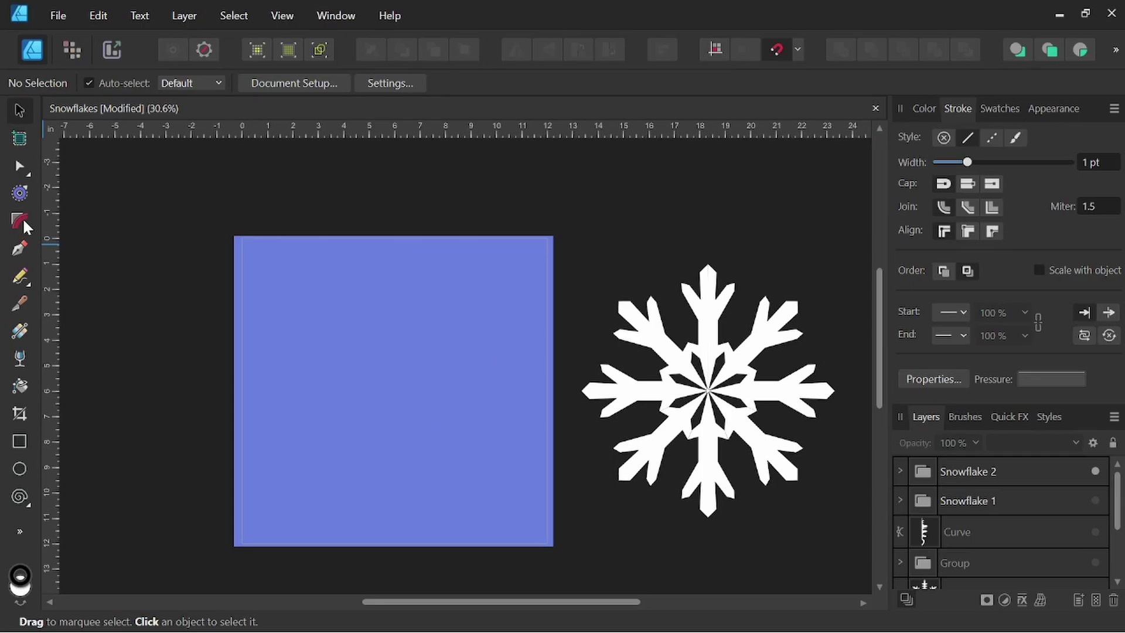
left_click(19, 252)
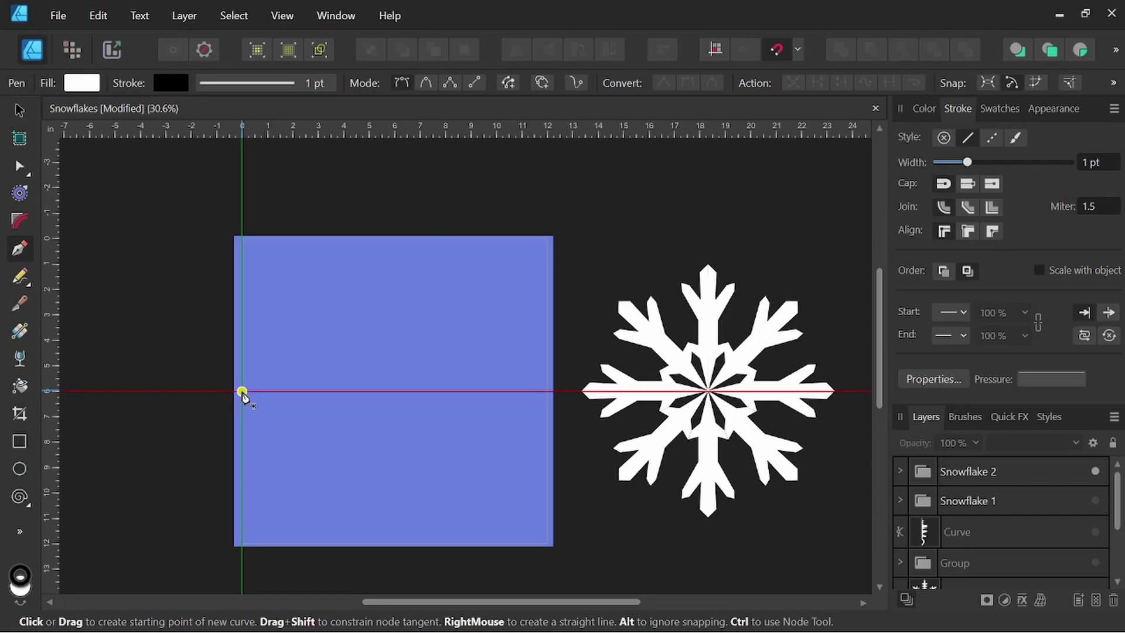
left_click(243, 392)
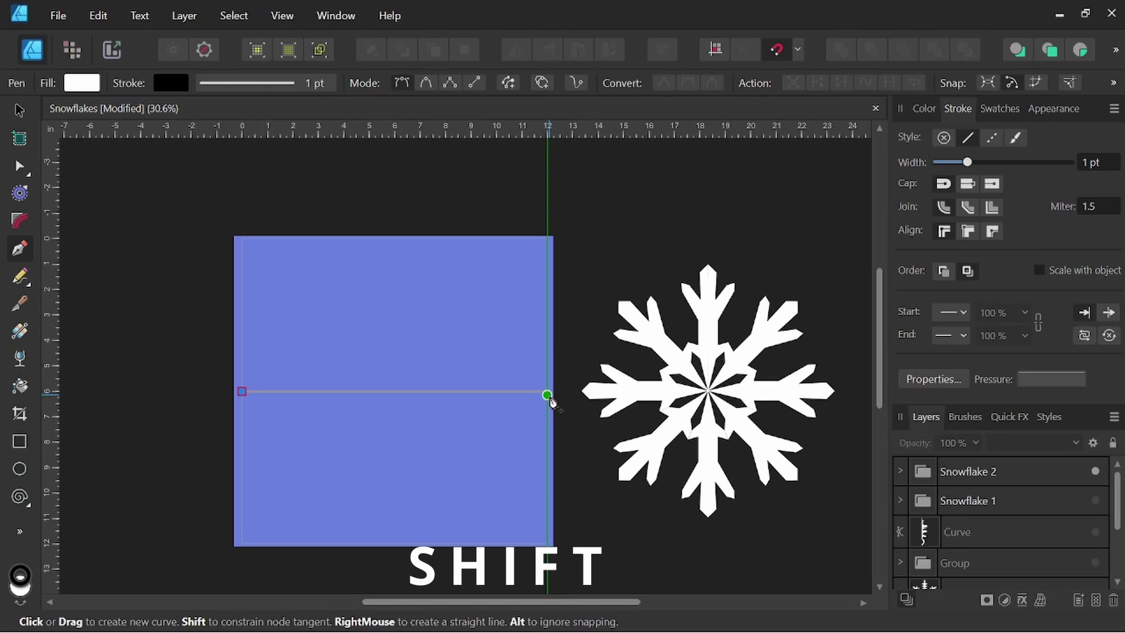
left_click(547, 392)
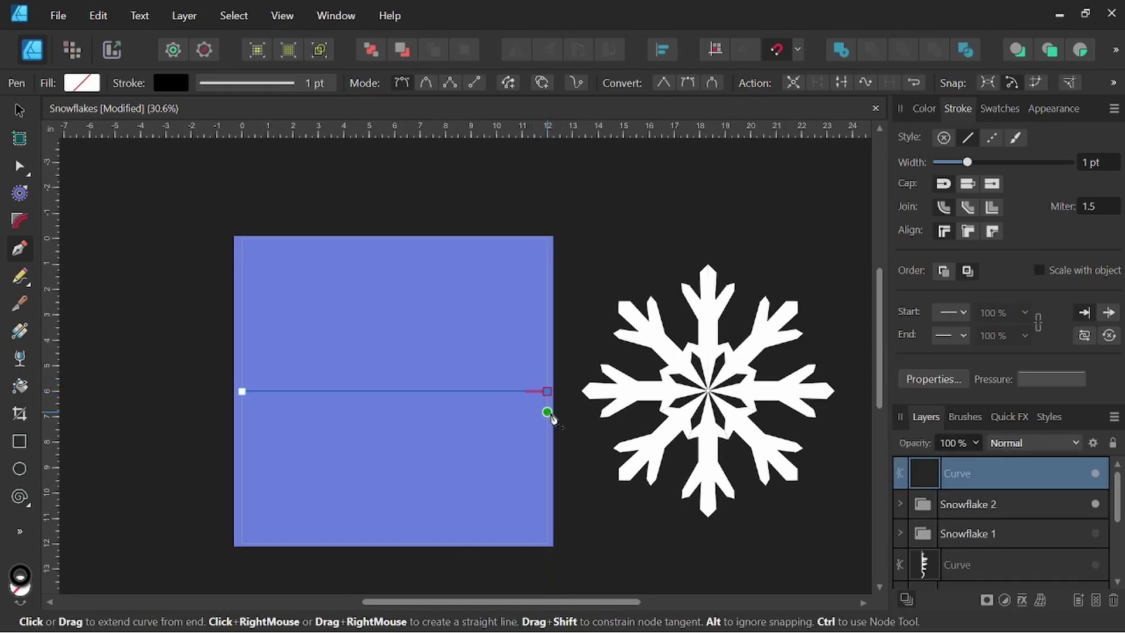
key("Escape")
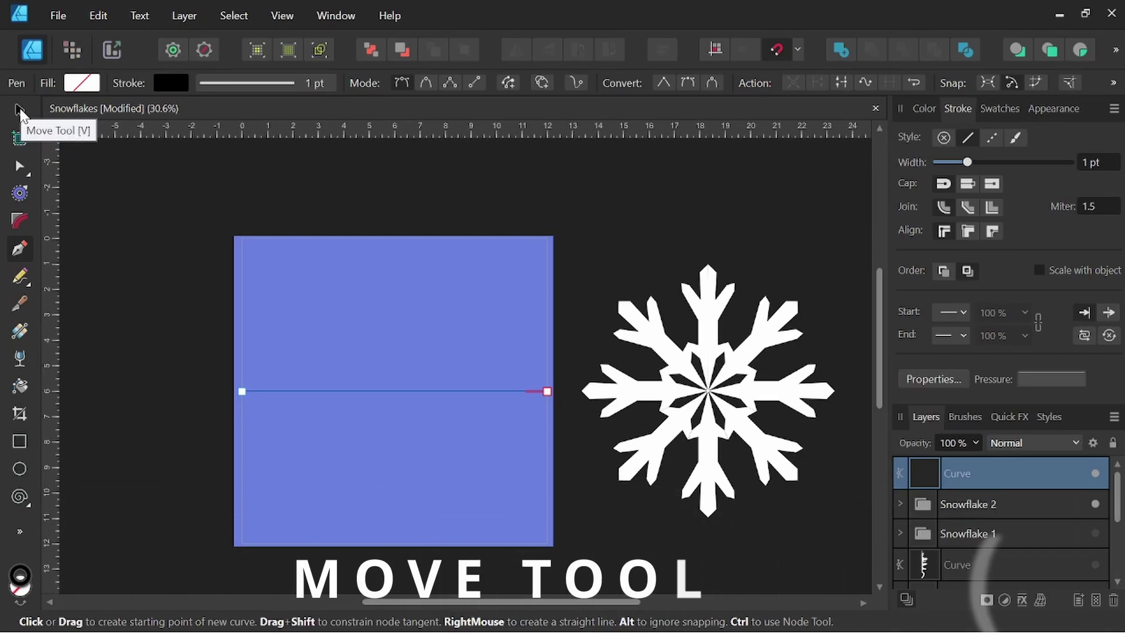
left_click(20, 112)
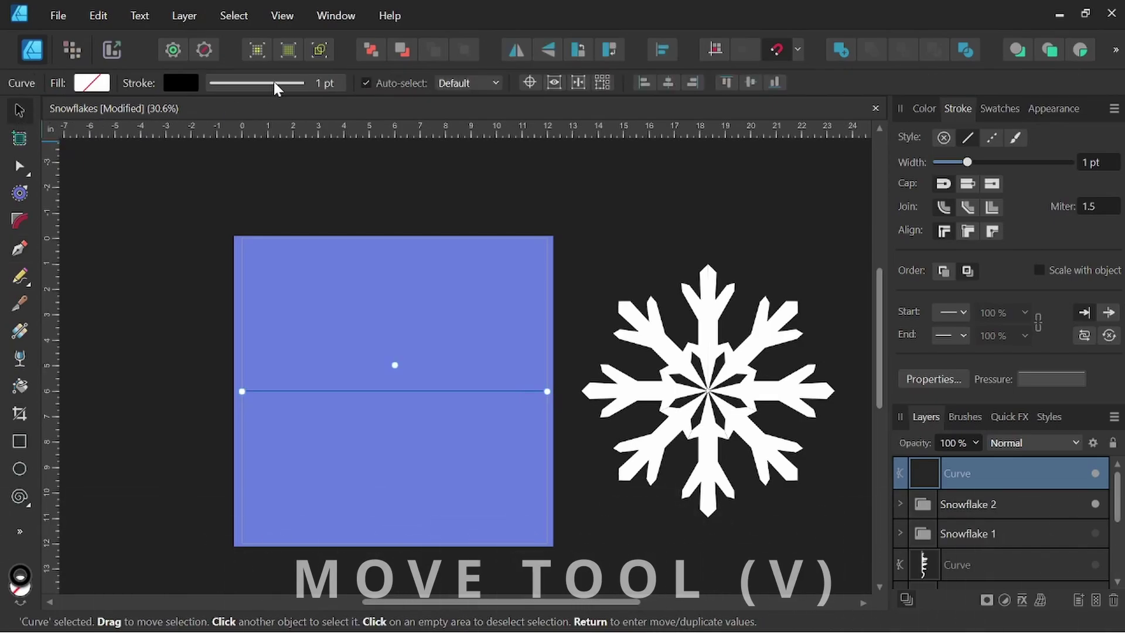
Step: Show the Transform panel and duplicate the line rotated 30° about its centre
left_click(341, 20)
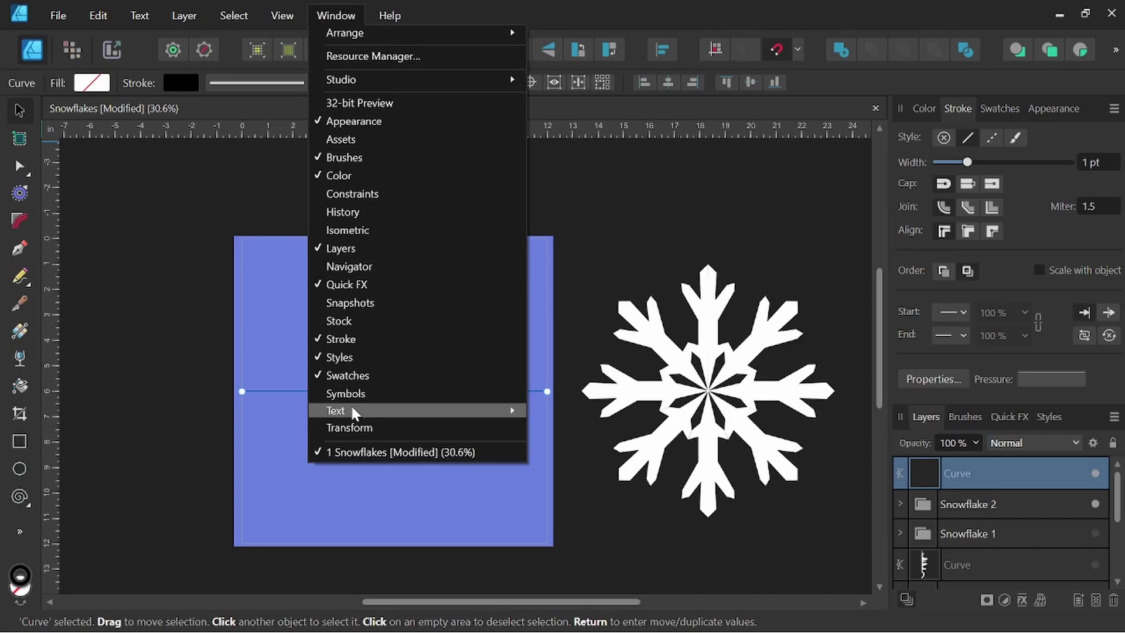
left_click(355, 428)
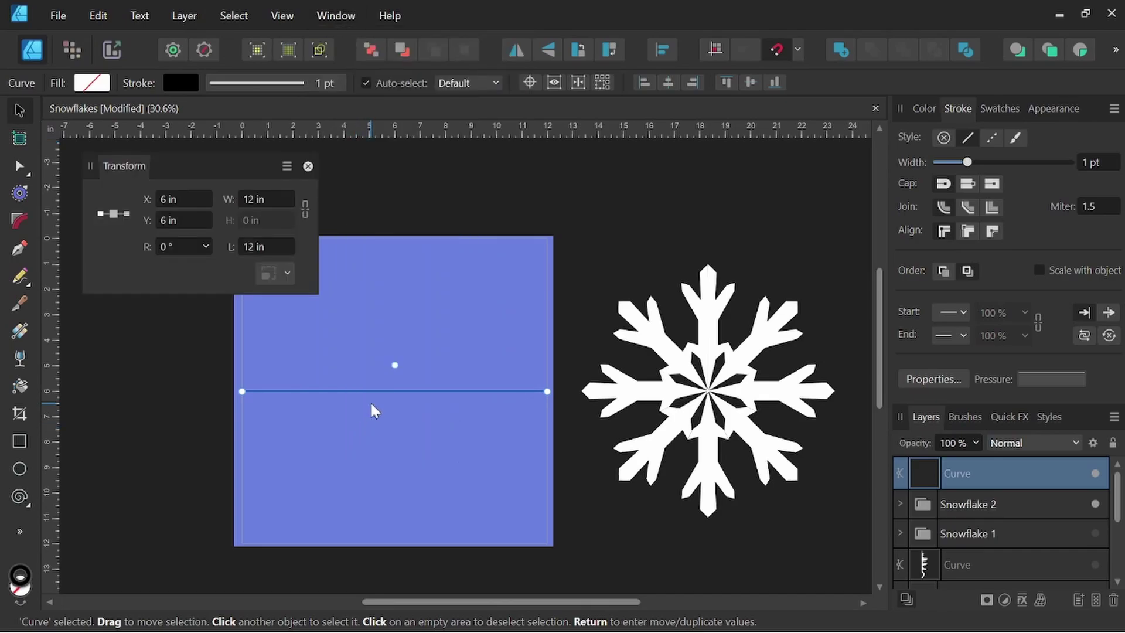
scroll(413, 429, "up", 1)
mouse_move(425, 434)
left_mouse_down()
mouse_move(585, 460)
mouse_move(564, 427)
left_mouse_up()
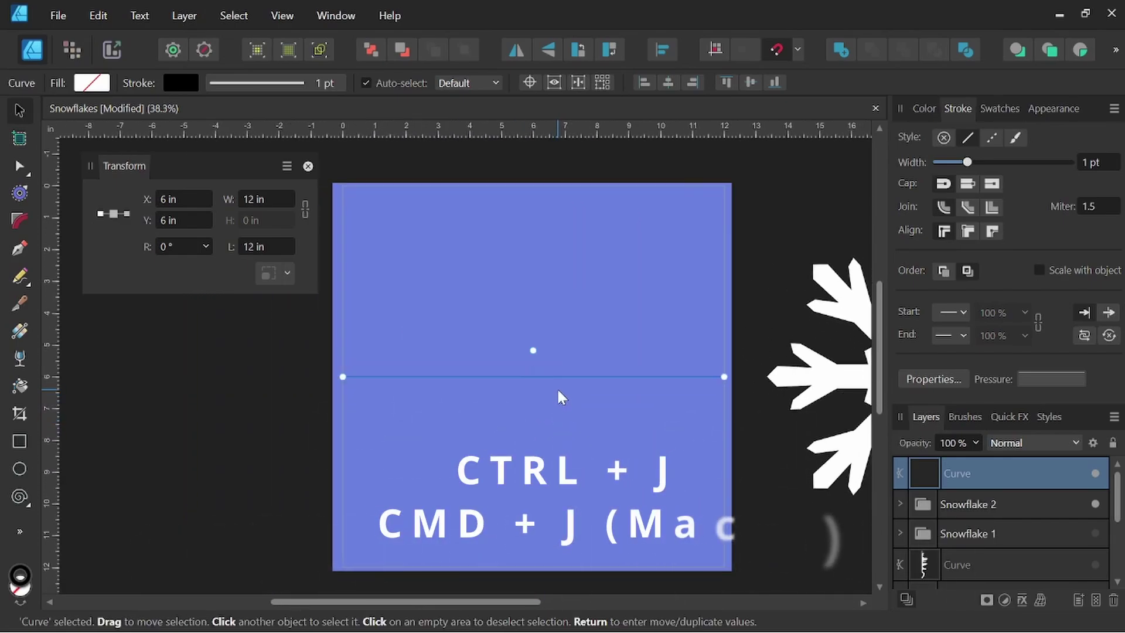
key("ctrl+j")
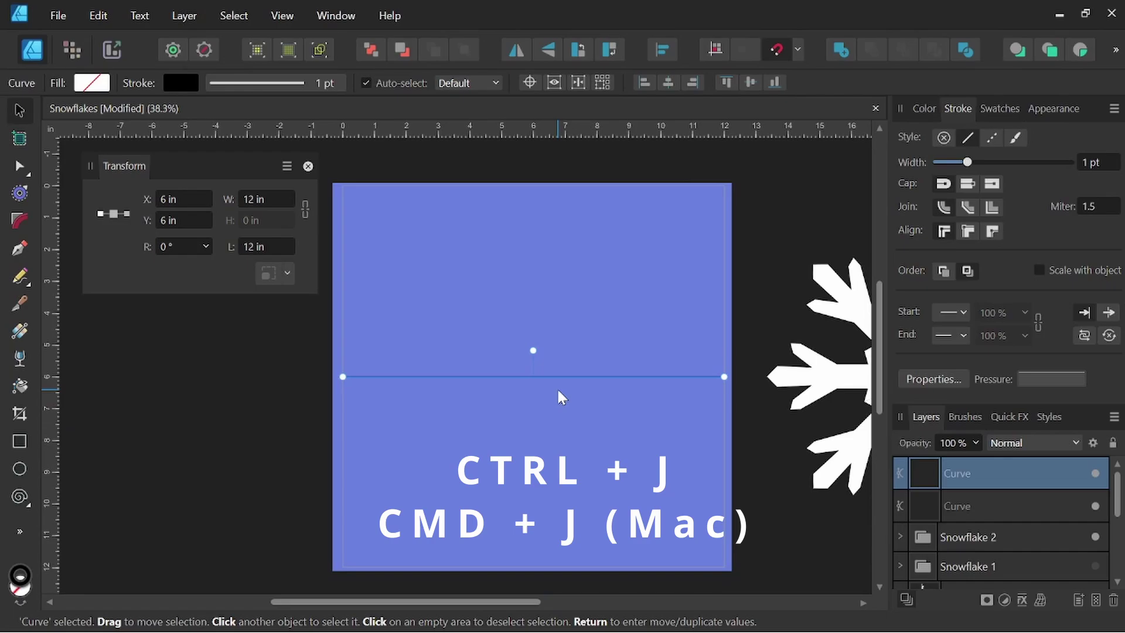
left_click(112, 214)
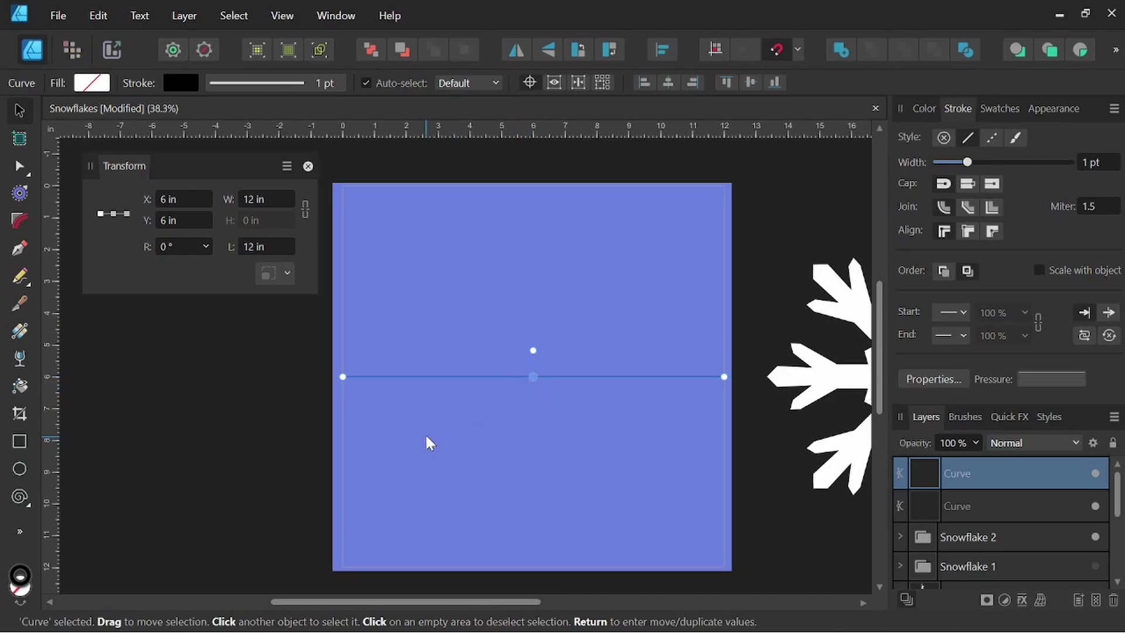
left_click(169, 249)
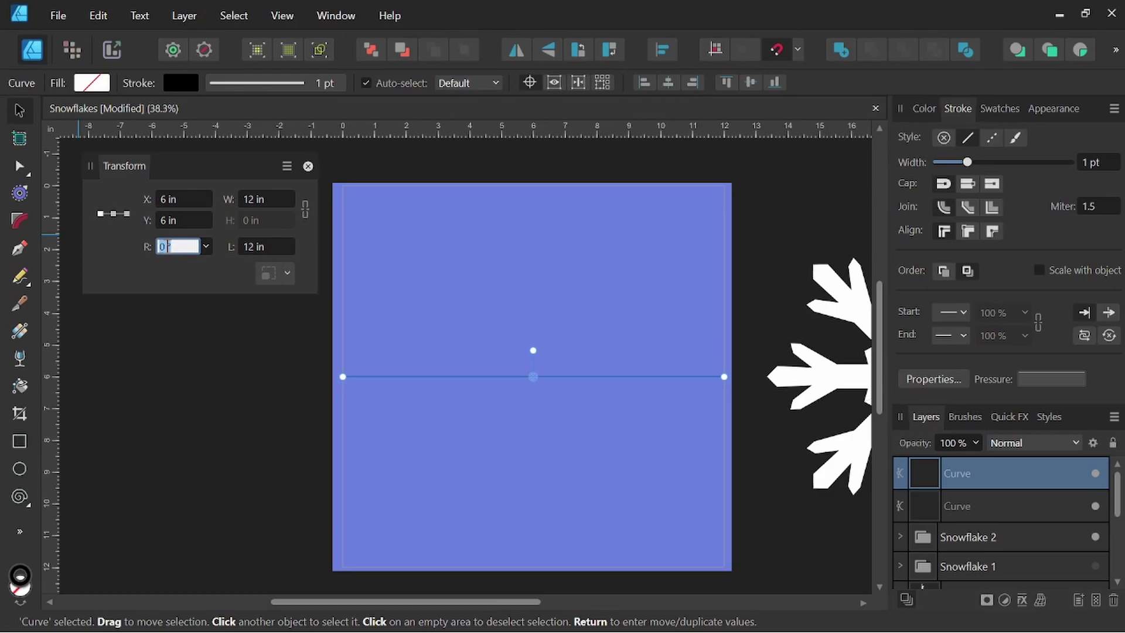
type("30")
key("Return")
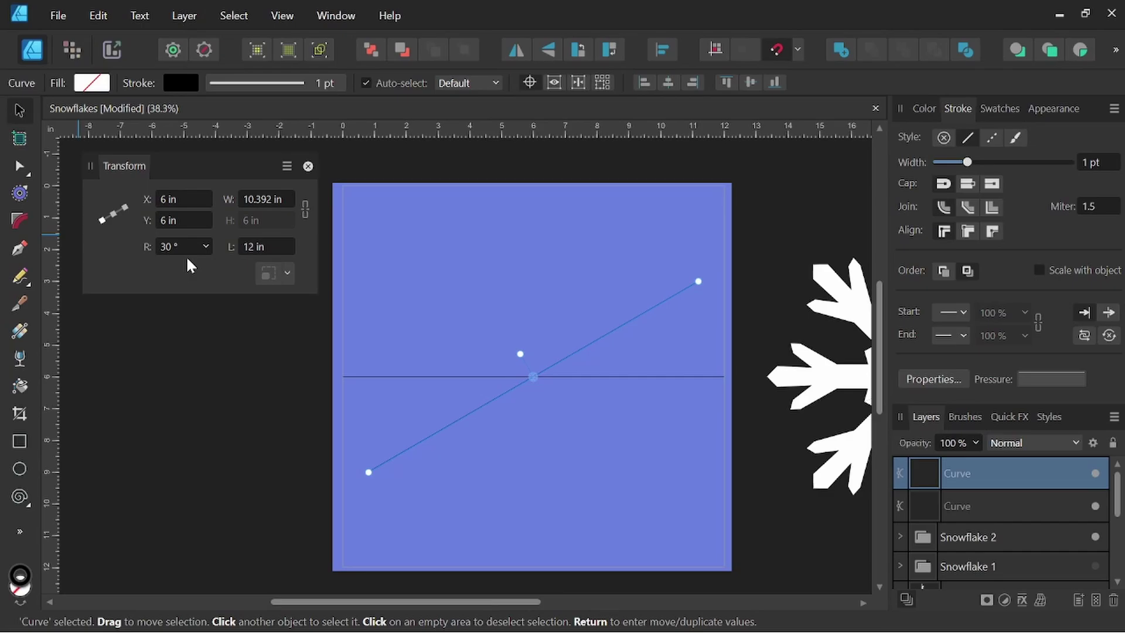
Step: Repeat the duplicate for further 30° copies to complete the twelve-spoke star
key("ctrl+j")
key("ctrl+j")
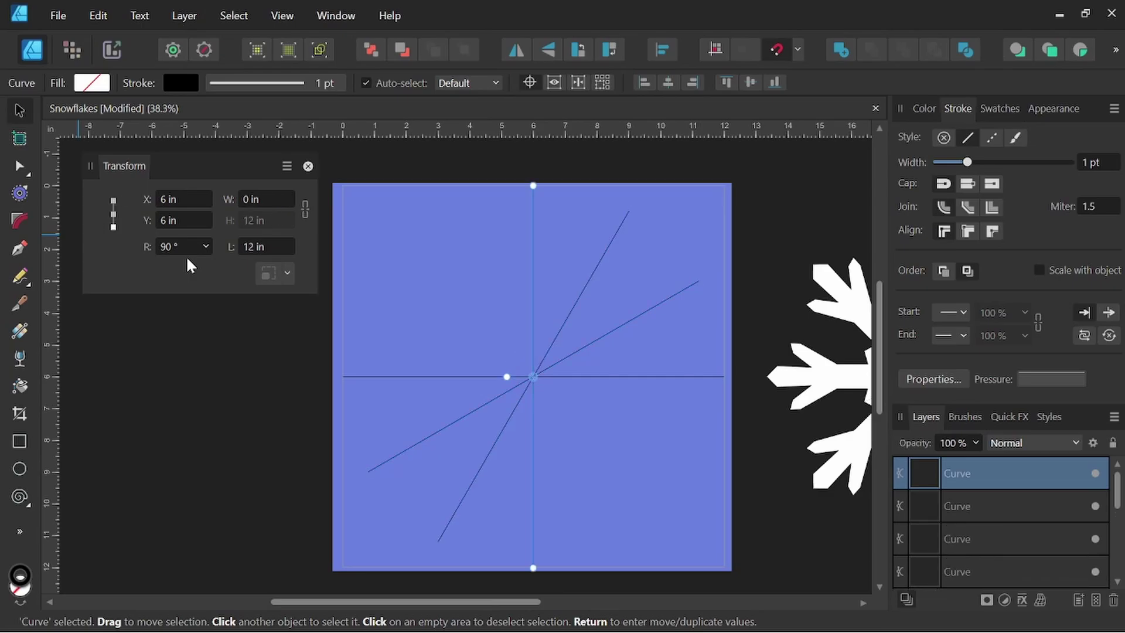
key("ctrl+j")
key("ctrl+j")
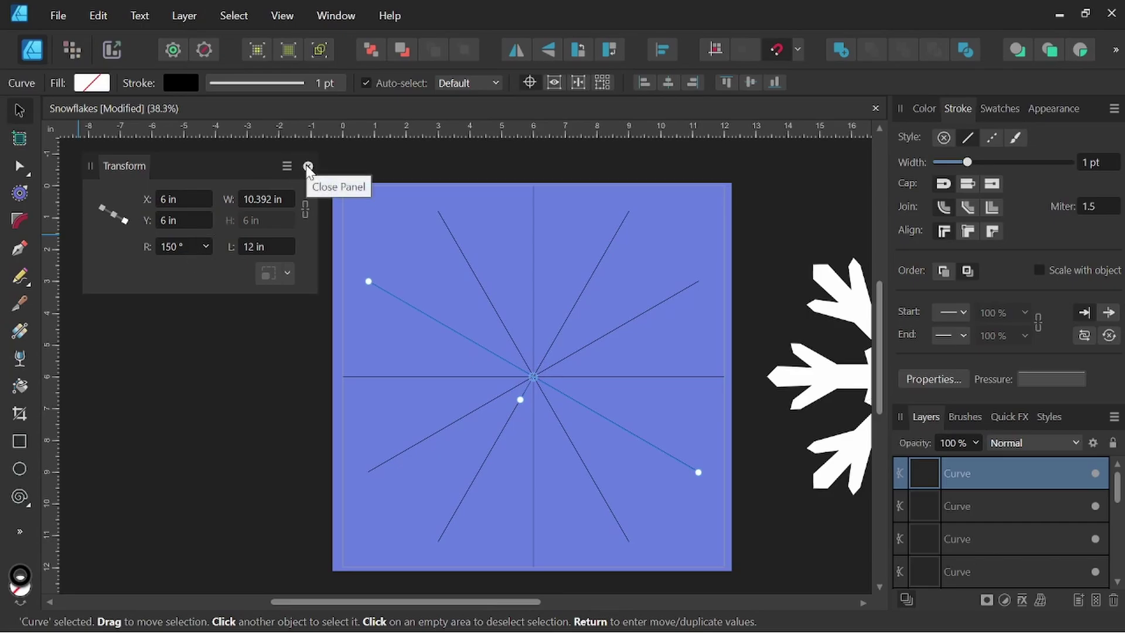
left_click(309, 167)
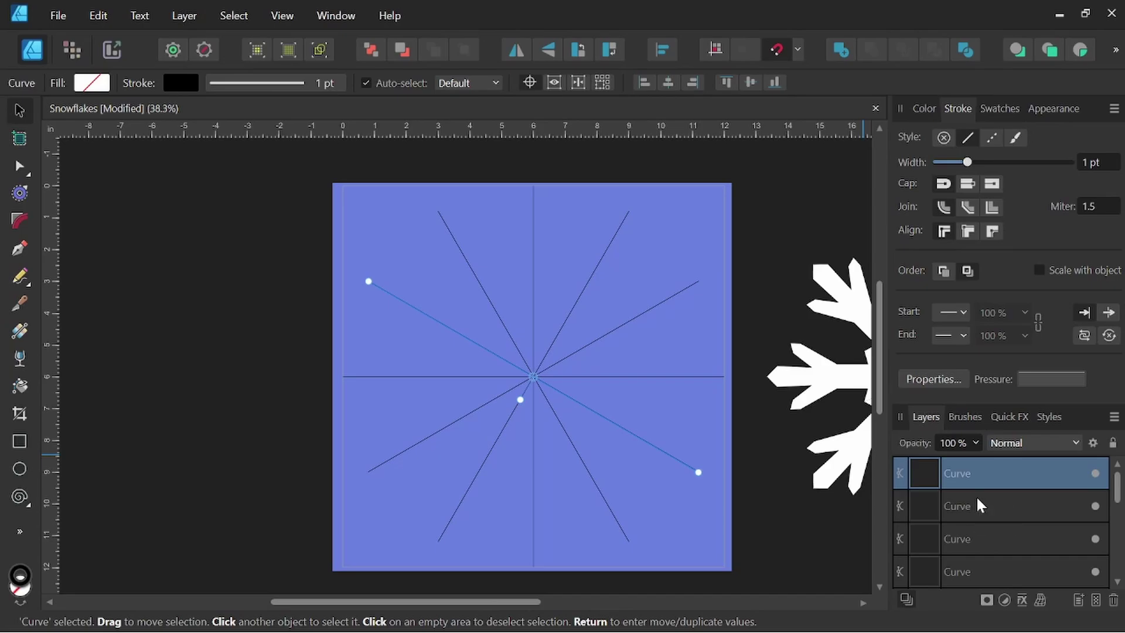
Step: Group the six spoke lines and name the group Guide
left_click_drag(268, 190, 747, 565)
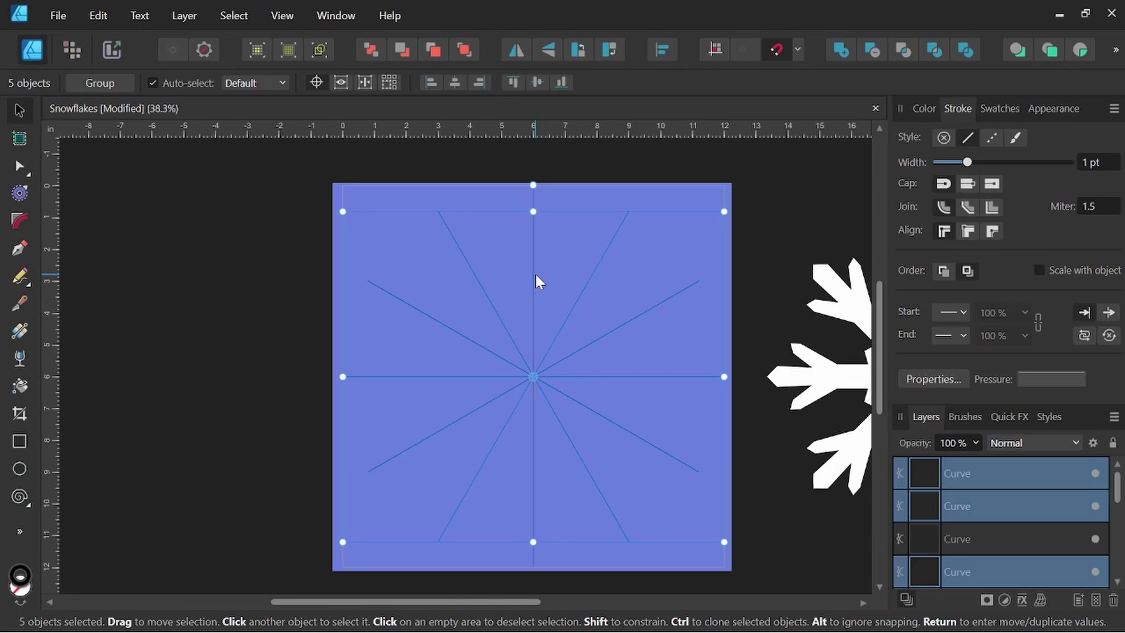
right_click(963, 466)
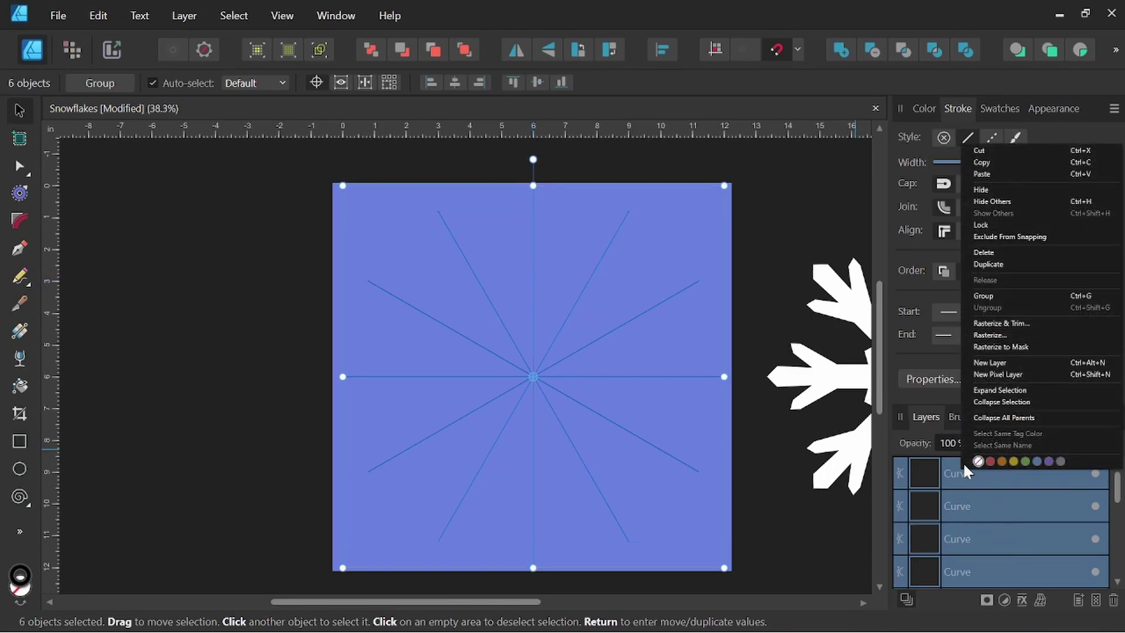
left_click(994, 294)
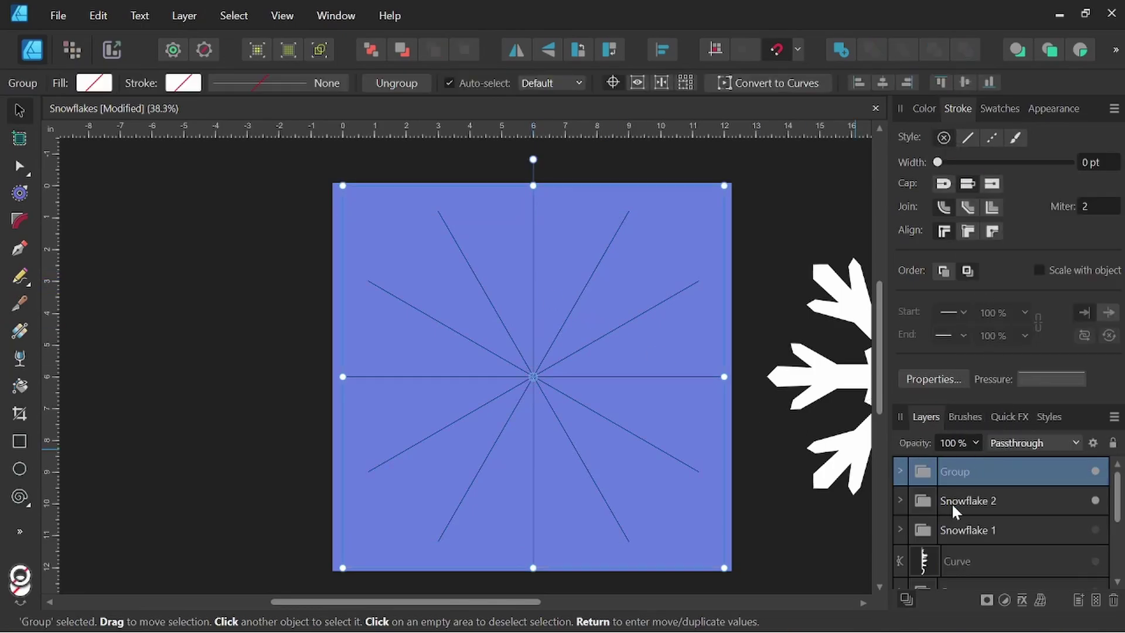
double_click(941, 471)
type("Guide")
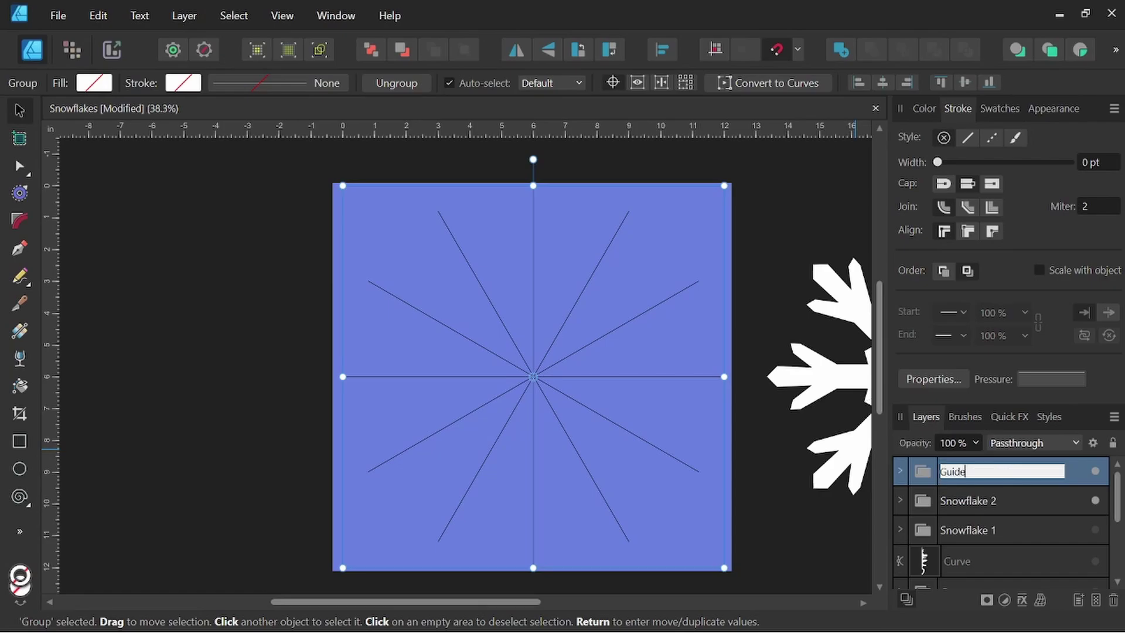
left_click(1016, 505)
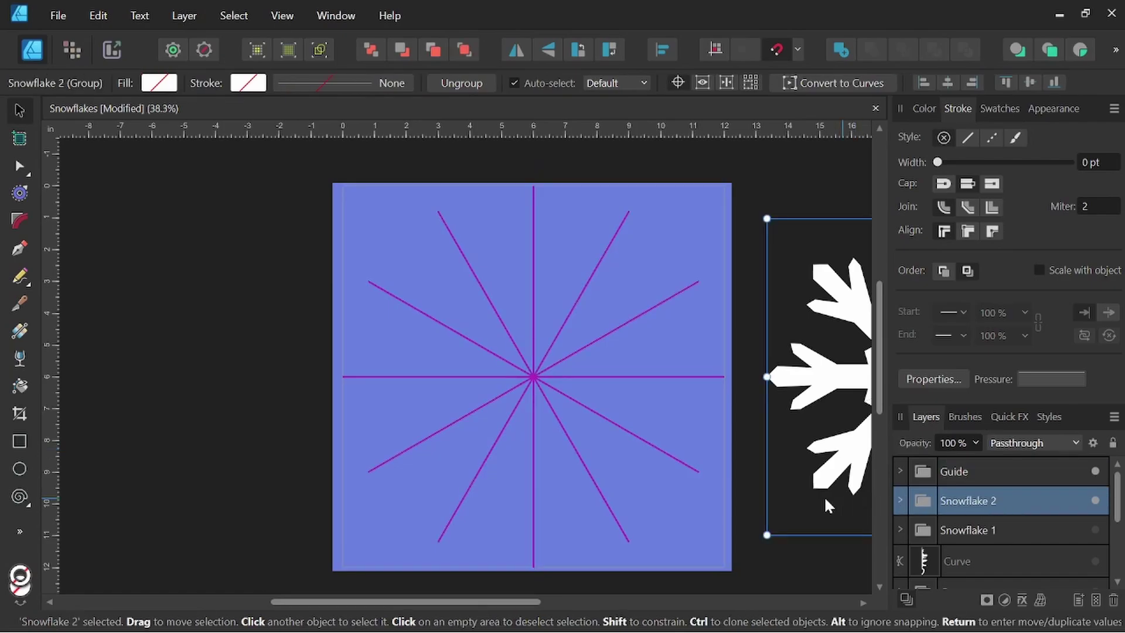
left_click(1006, 475)
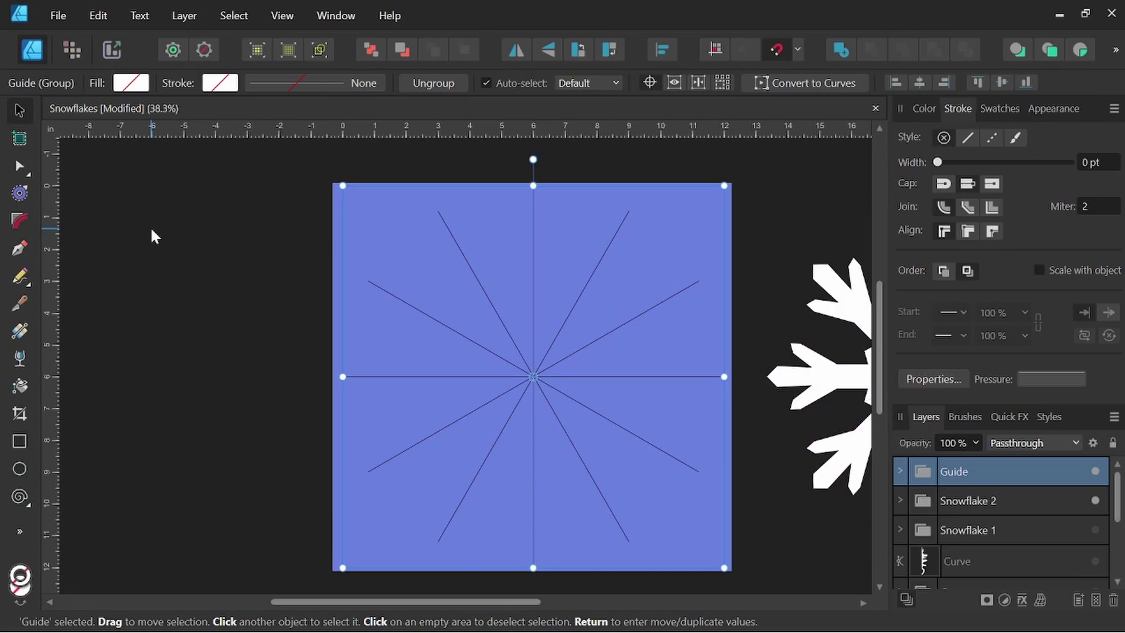
Step: In Pixel Persona, set the Paint Brush to 6-way symmetry
left_click(74, 51)
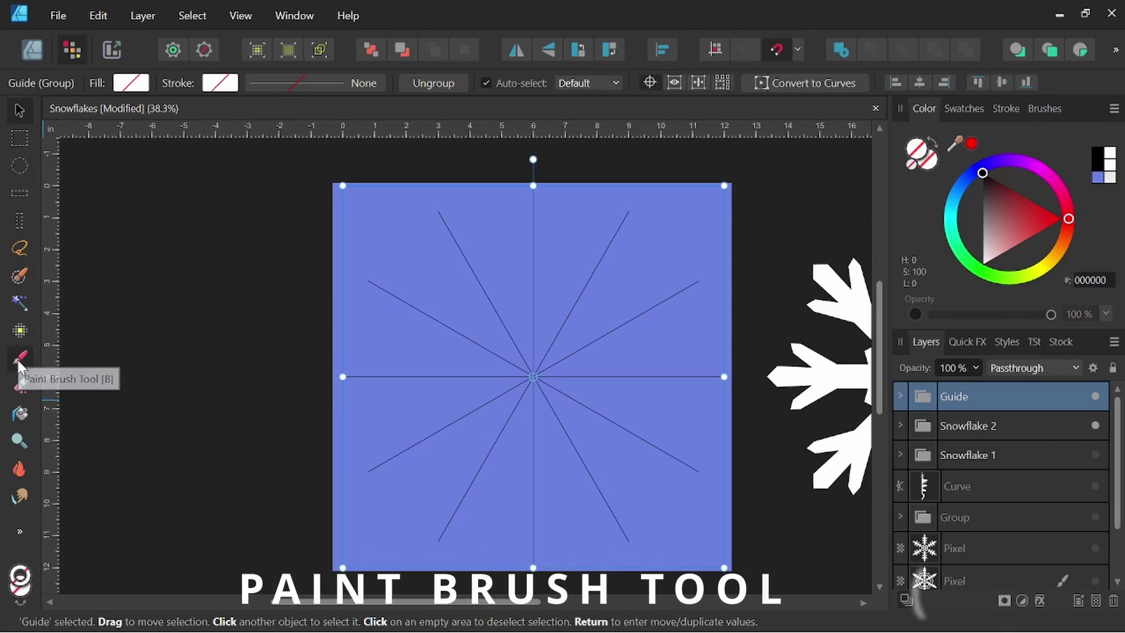
left_click(20, 359)
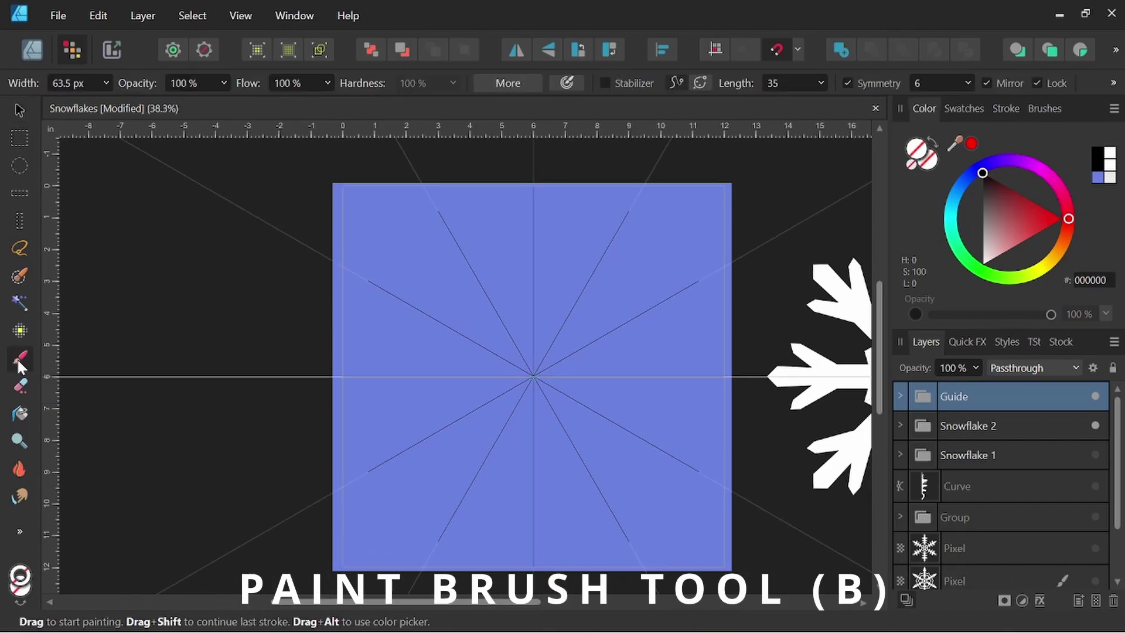
left_click(848, 83)
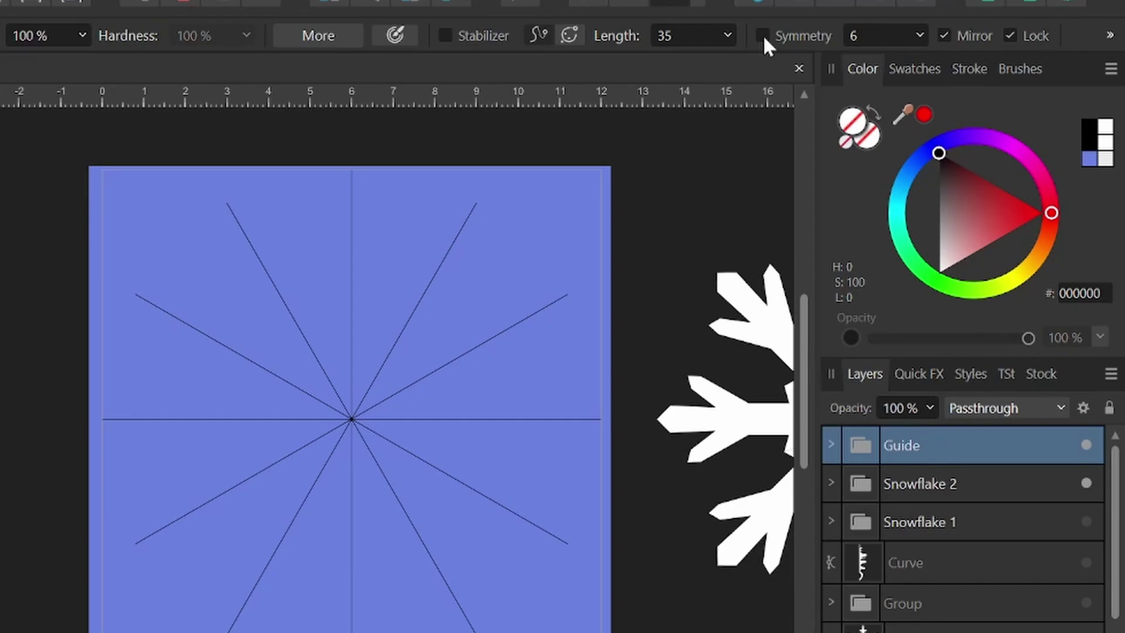
left_click(848, 83)
left_click_drag(514, 364, 439, 352)
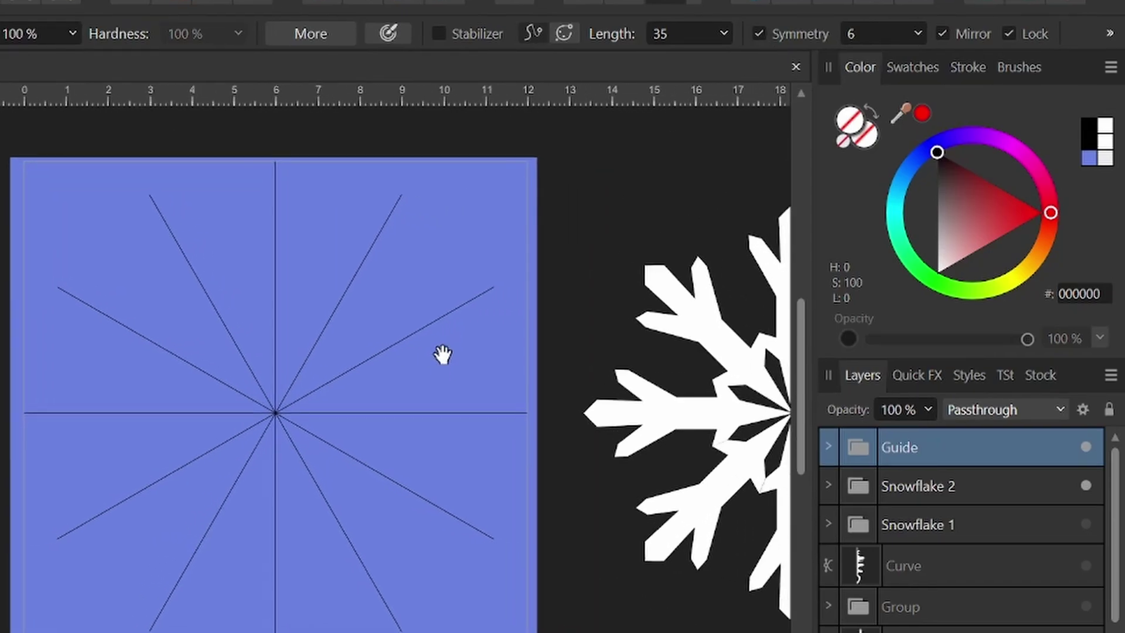
left_click(861, 32)
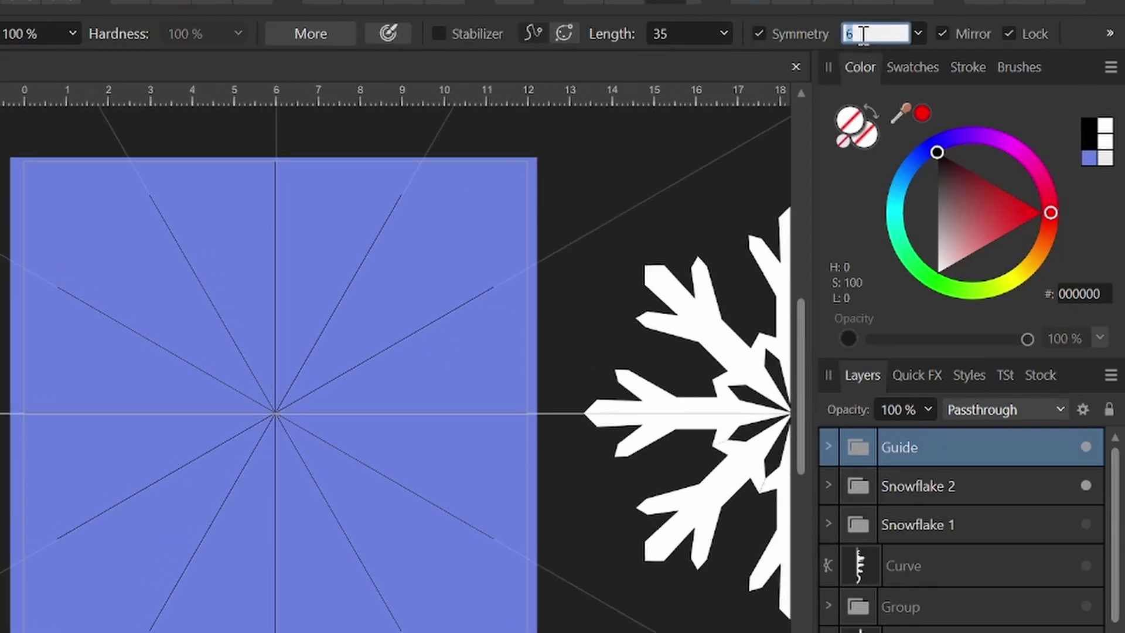
type("6")
key("Return")
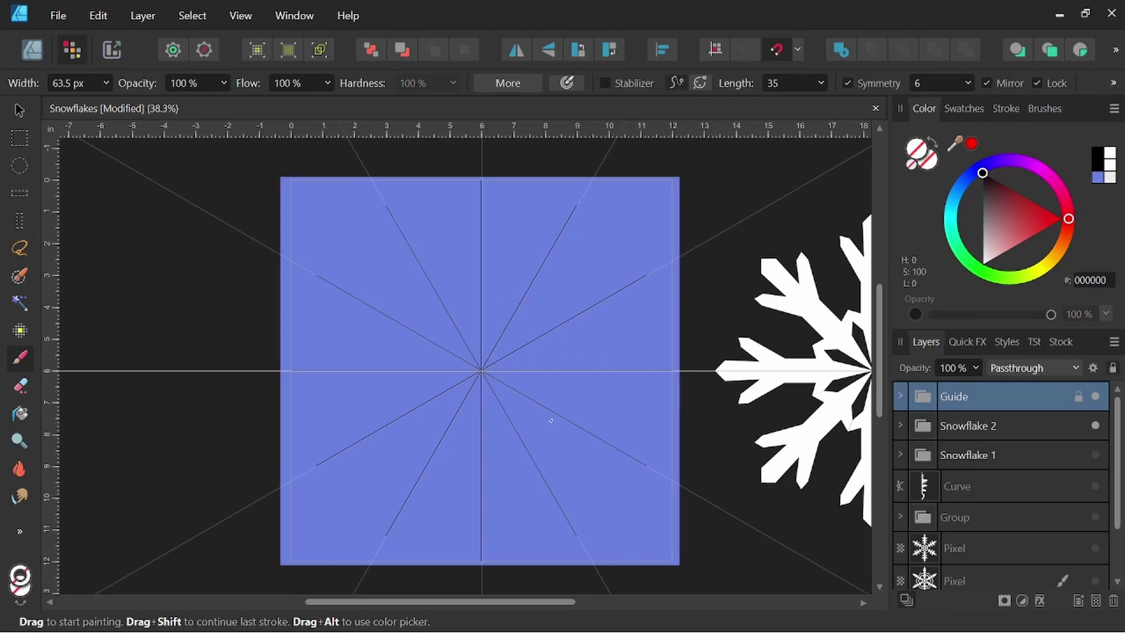
Step: Add a pixel layer, make white the paint colour and choose the Inks brush category
left_click(1097, 602)
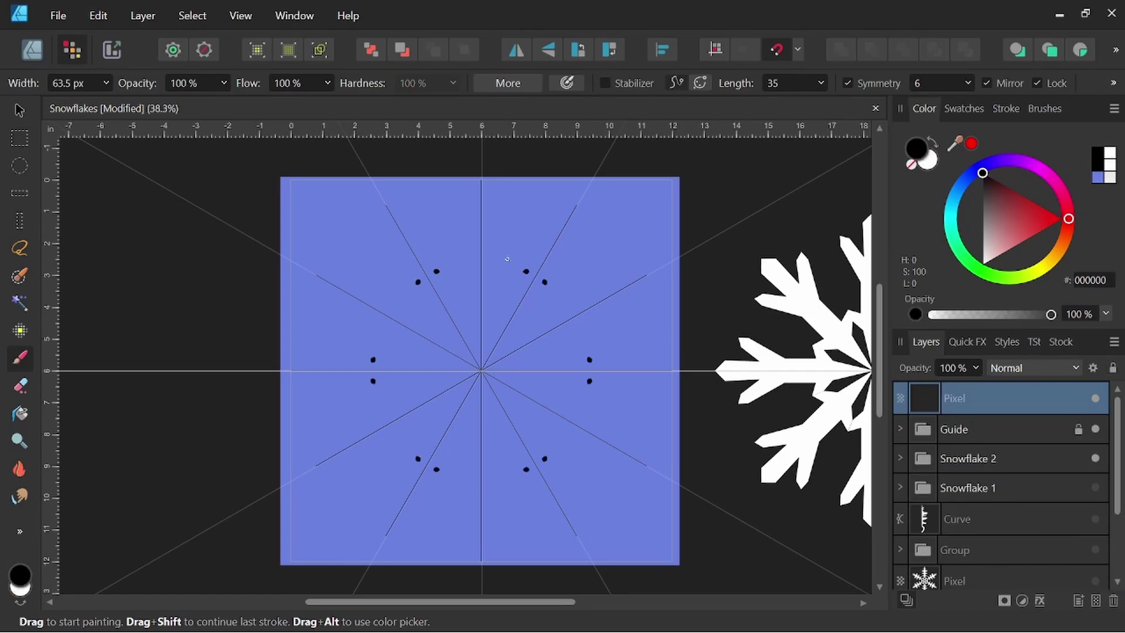
left_click(933, 147)
left_click(1034, 119)
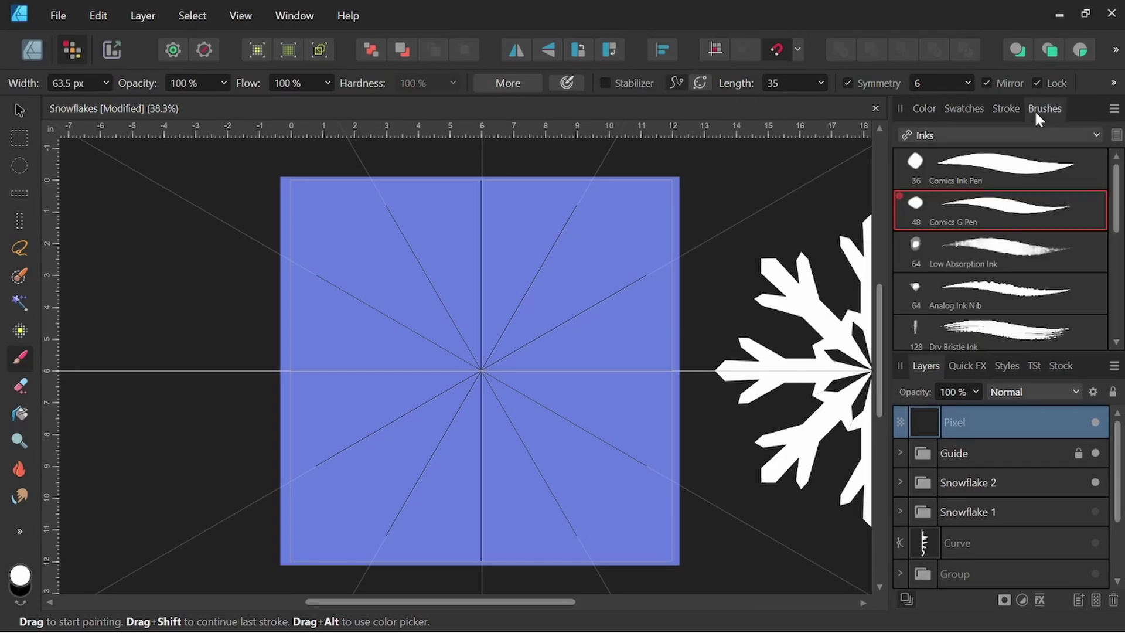
left_click(961, 134)
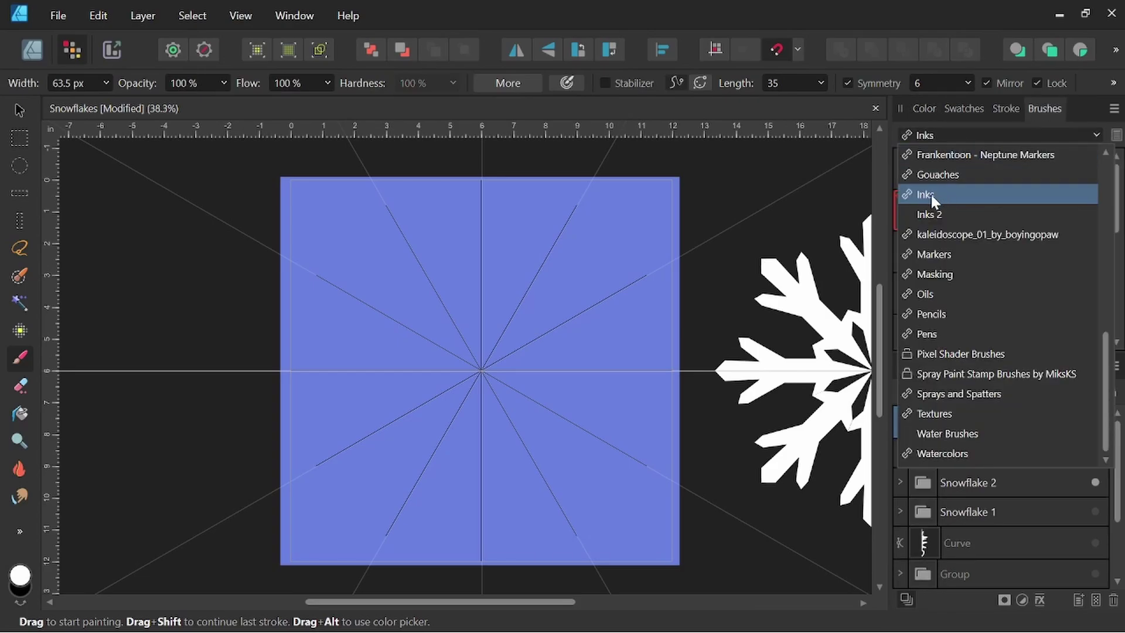
left_click(931, 194)
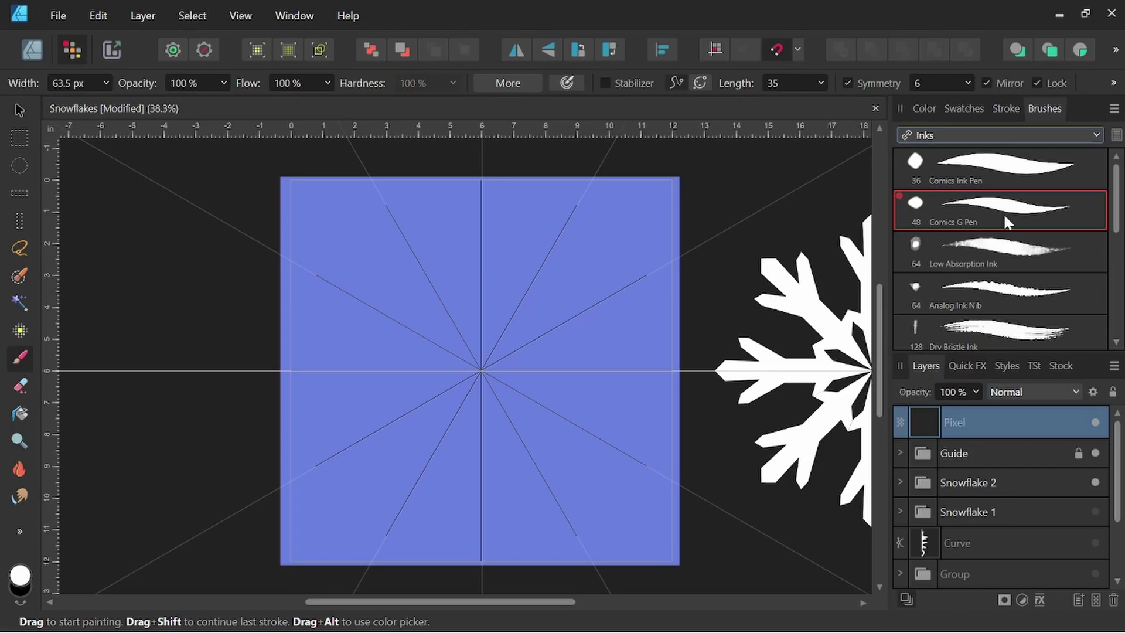
left_click(925, 109)
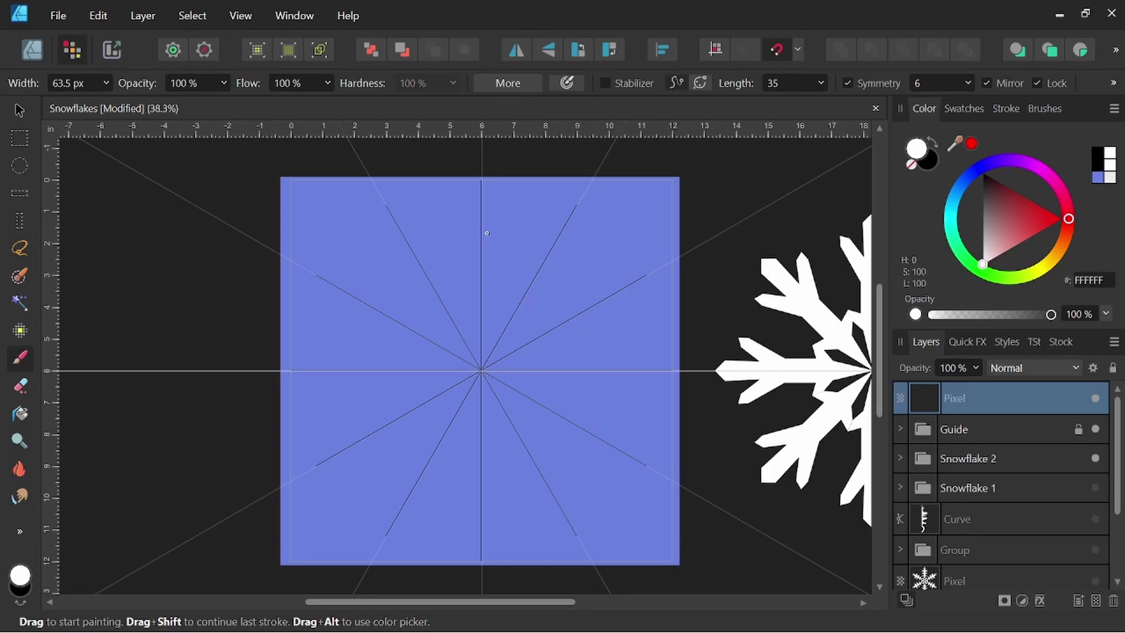
scroll(487, 233, "up", 1)
scroll(486, 233, "up", 1)
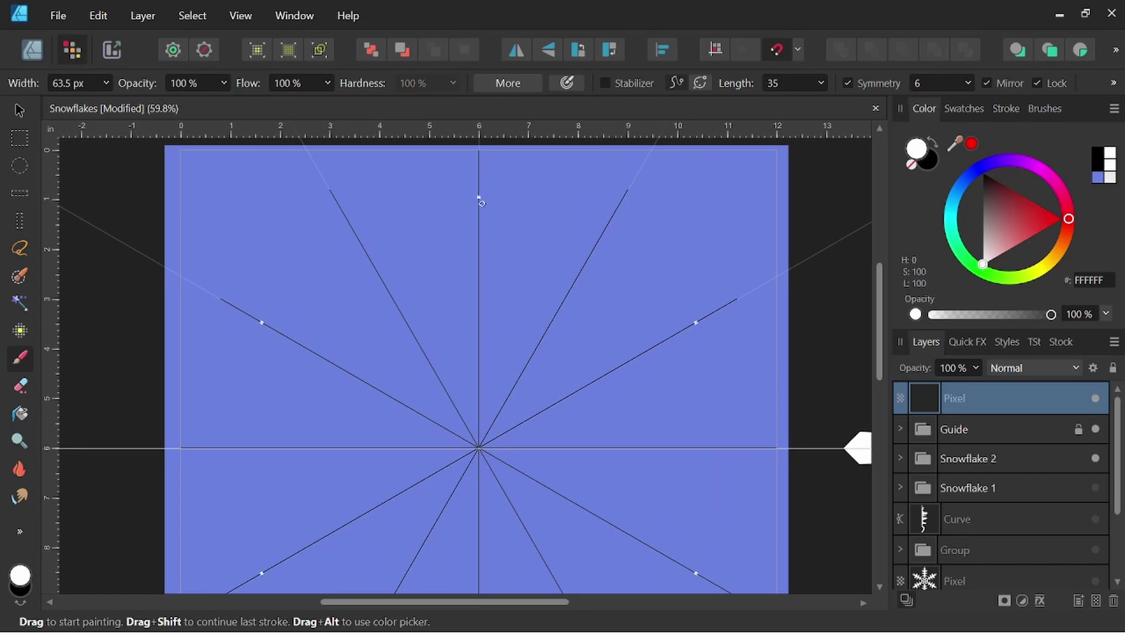
Step: Paint diamond tips and curled side branches on the six arms along the guides
mouse_move(479, 197)
left_mouse_down()
mouse_move(490, 224)
mouse_move(479, 207)
mouse_move(483, 247)
left_mouse_up()
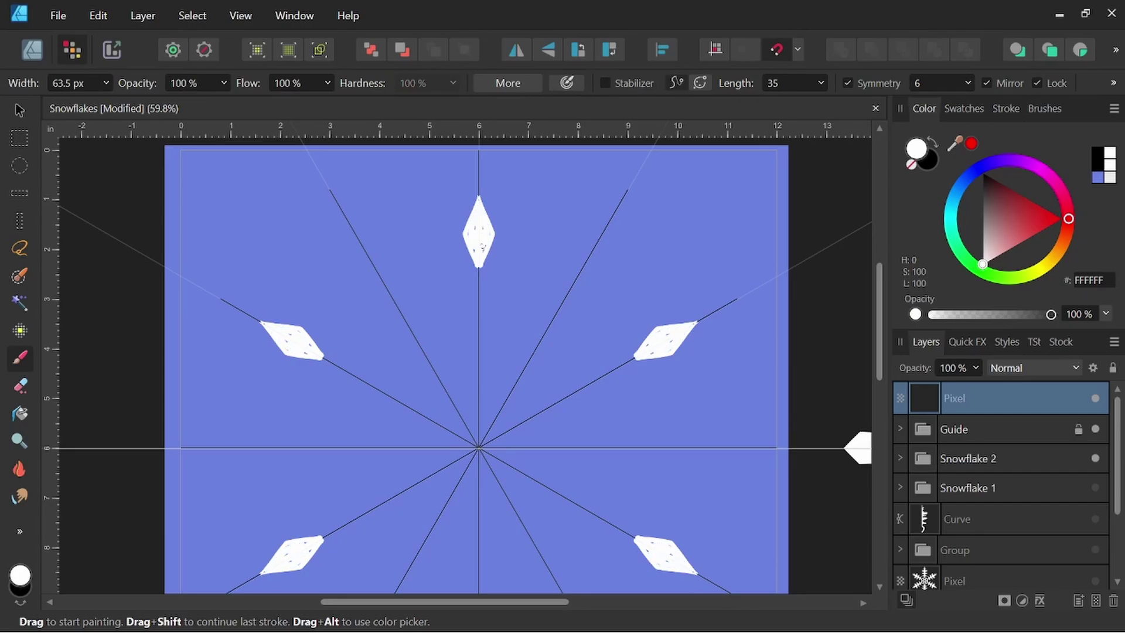
left_click_drag(480, 209, 479, 200)
left_click_drag(502, 261, 475, 299)
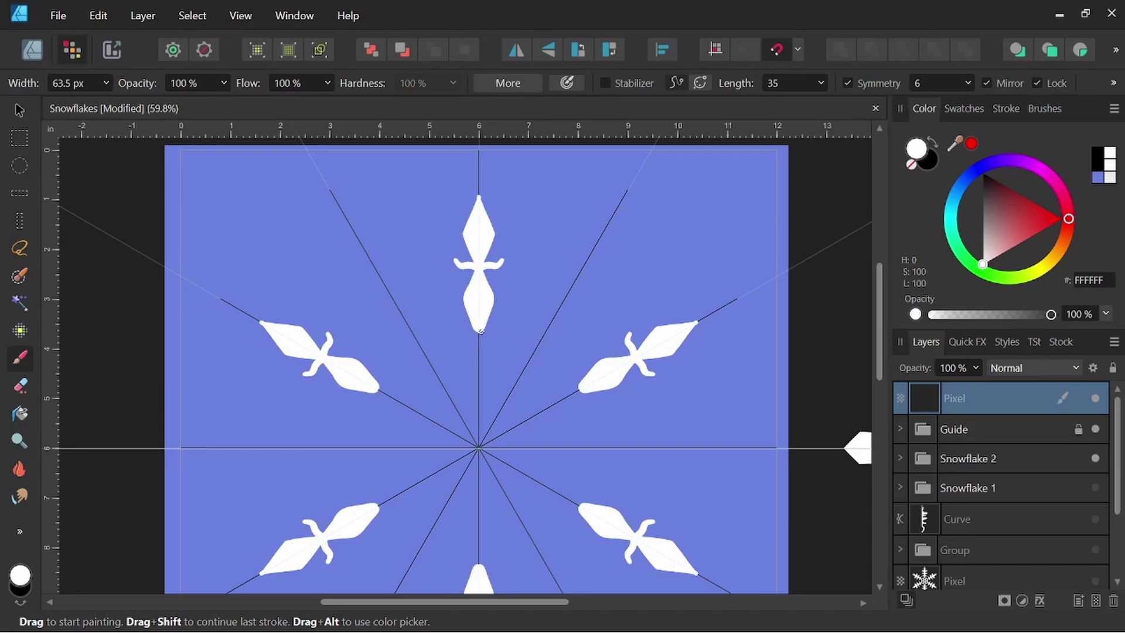
mouse_move(480, 330)
left_mouse_down()
mouse_move(505, 325)
mouse_move(477, 342)
mouse_move(481, 374)
mouse_move(452, 404)
left_mouse_up()
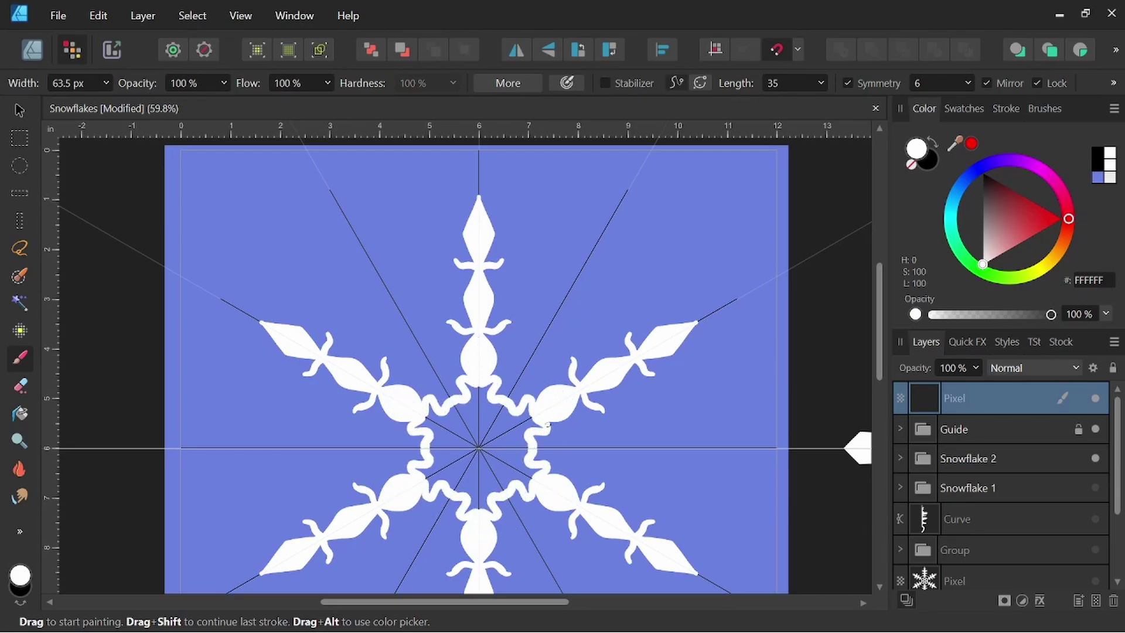
Step: Paint the centre ring and wavy links between the arms, thickening the inner ring
mouse_move(475, 409)
left_mouse_down()
mouse_move(447, 430)
mouse_move(433, 417)
left_mouse_up()
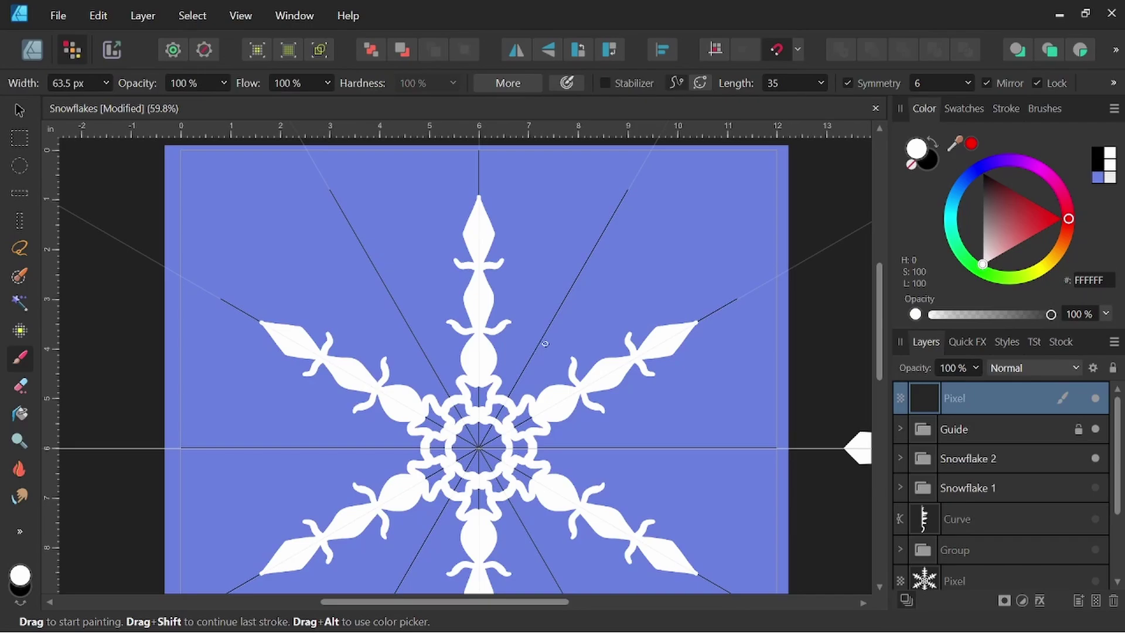
left_click_drag(465, 296, 362, 368)
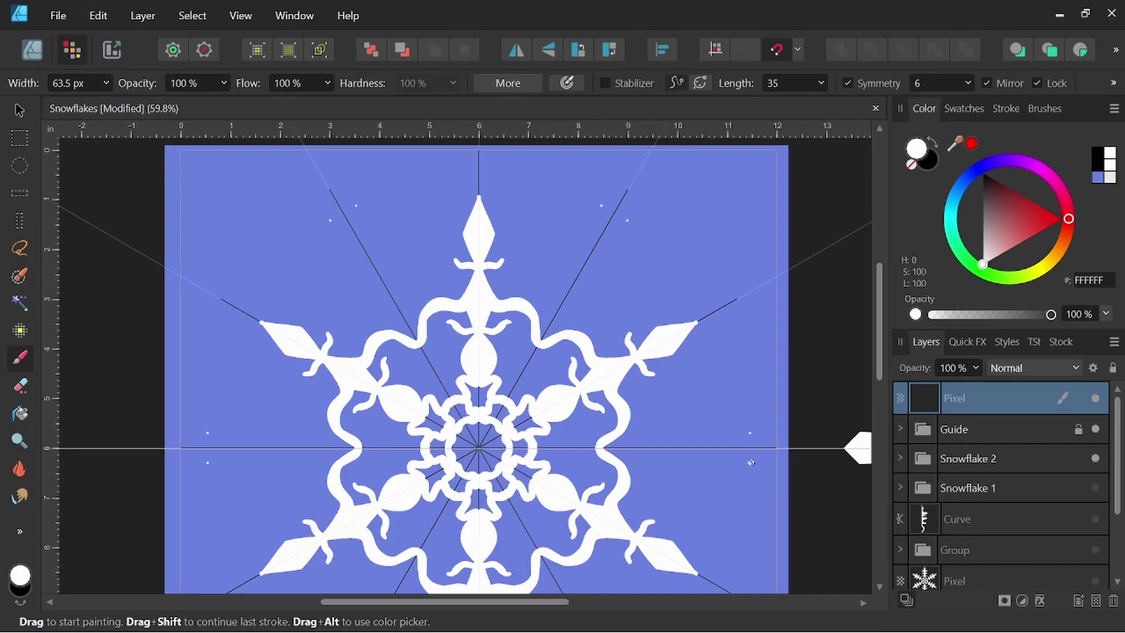
key("space")
left_click_drag(662, 398, 577, 418)
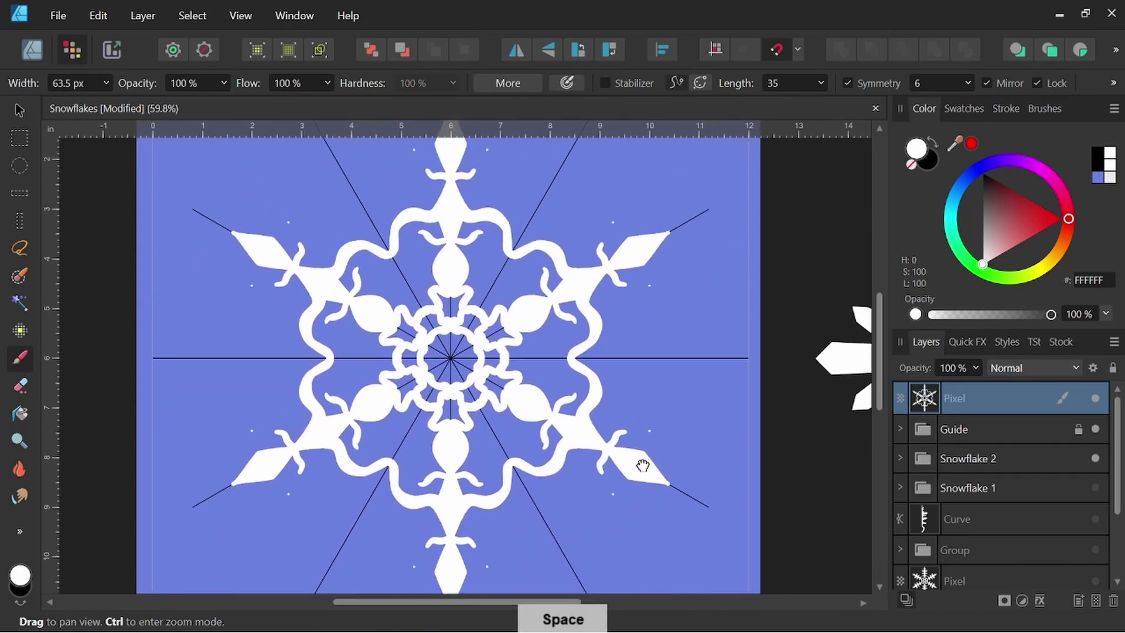
left_click_drag(403, 372, 550, 448)
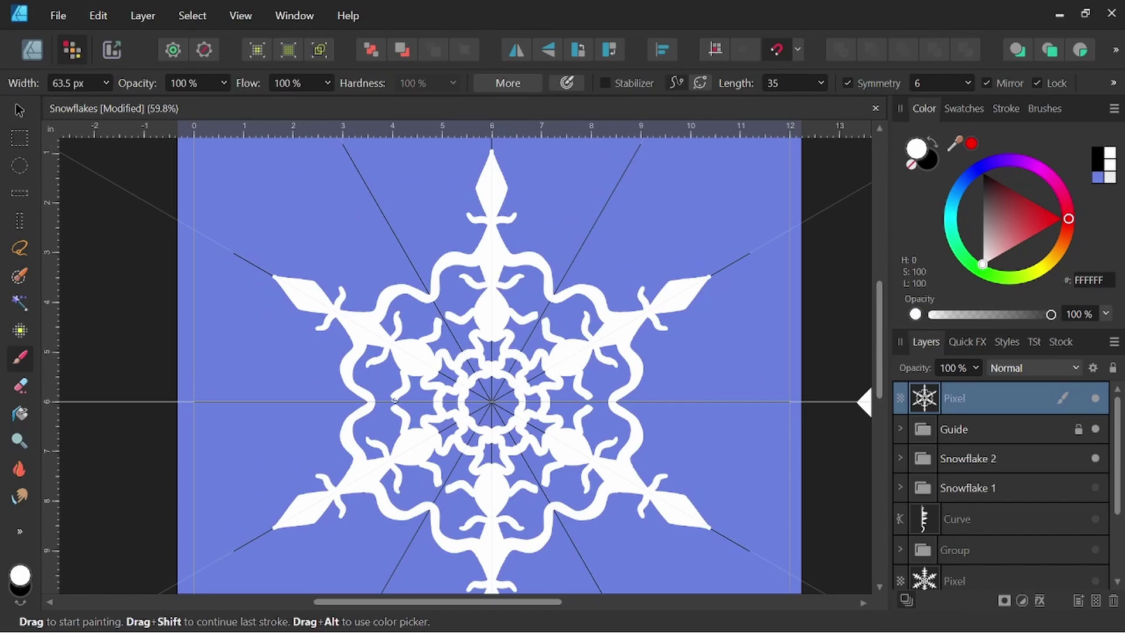
key("space")
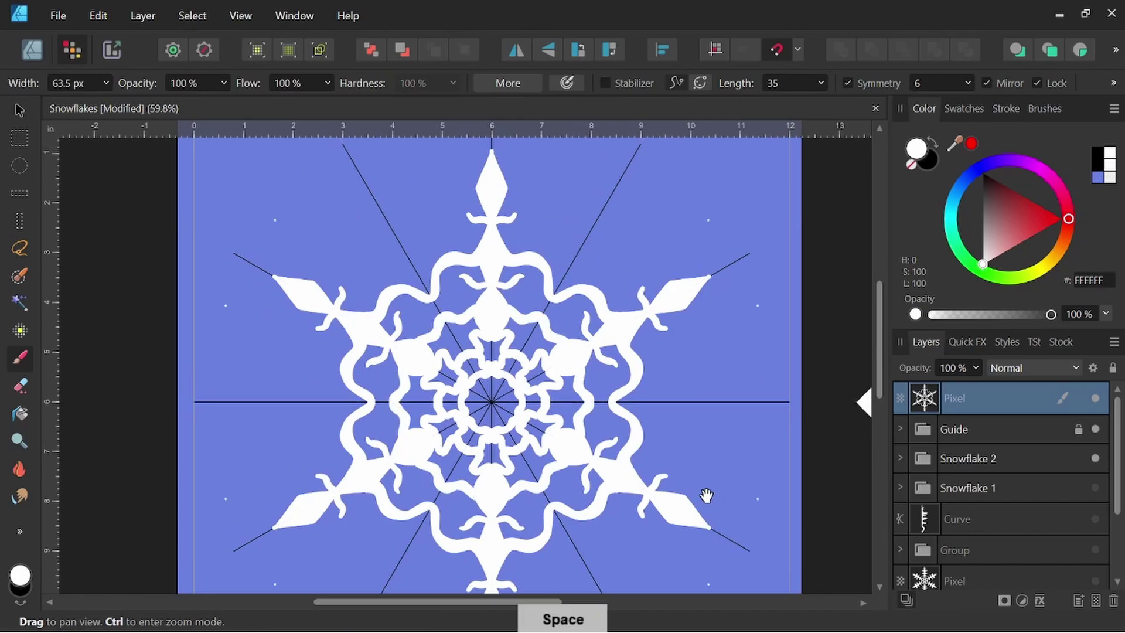
left_click_drag(703, 495, 683, 432)
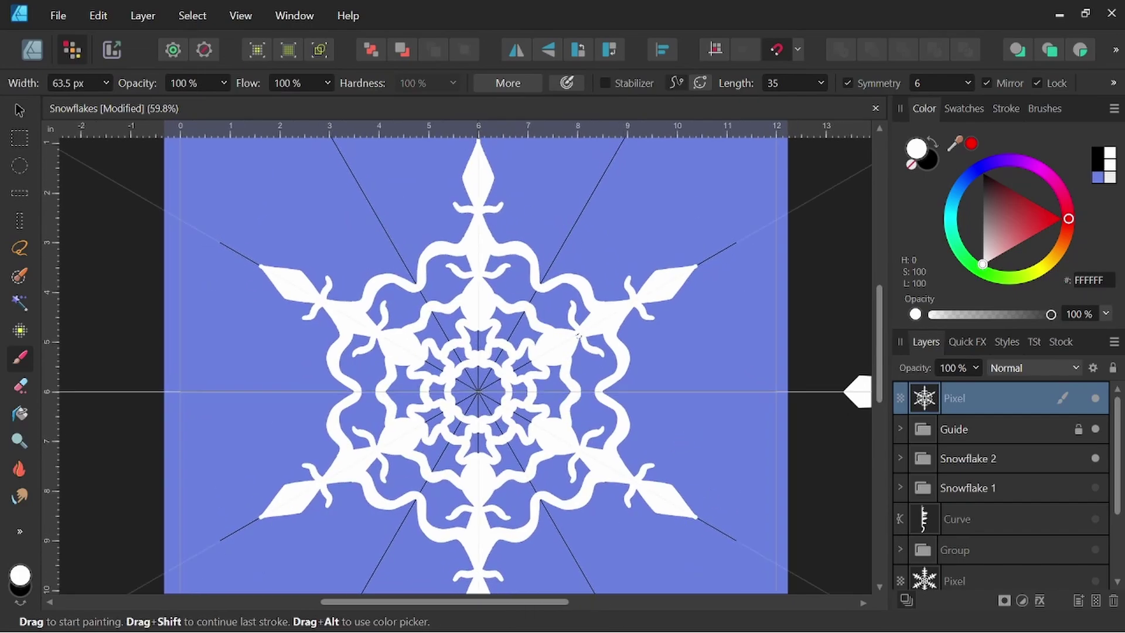
scroll(577, 334, "down", 2)
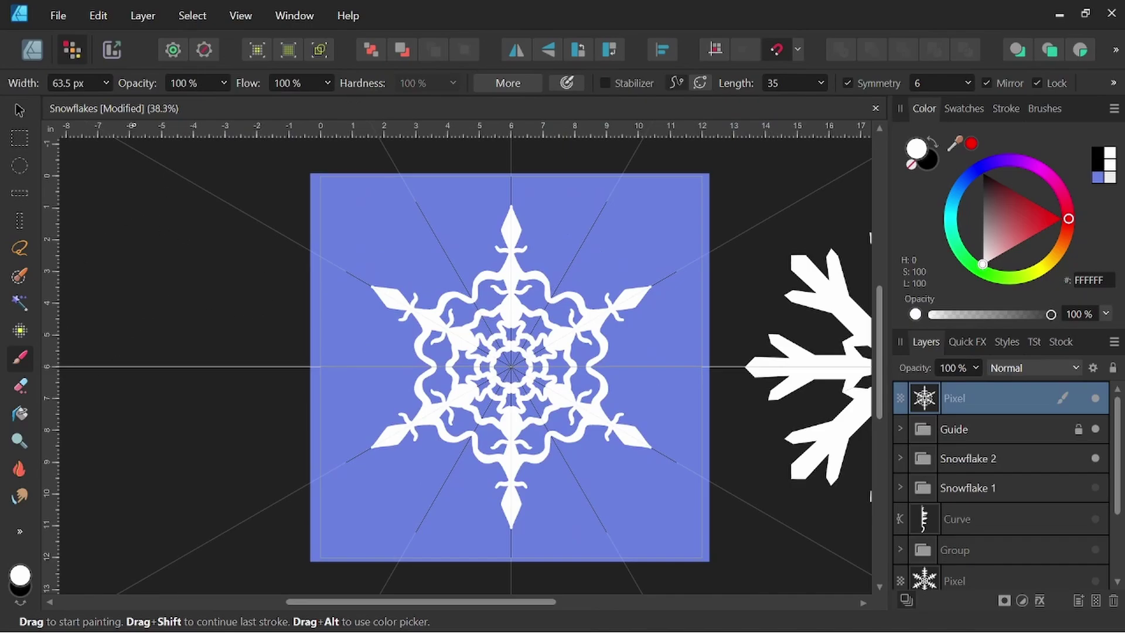
Step: In Designer Persona, move the Guide group above the painted pixel layer
left_click(28, 47)
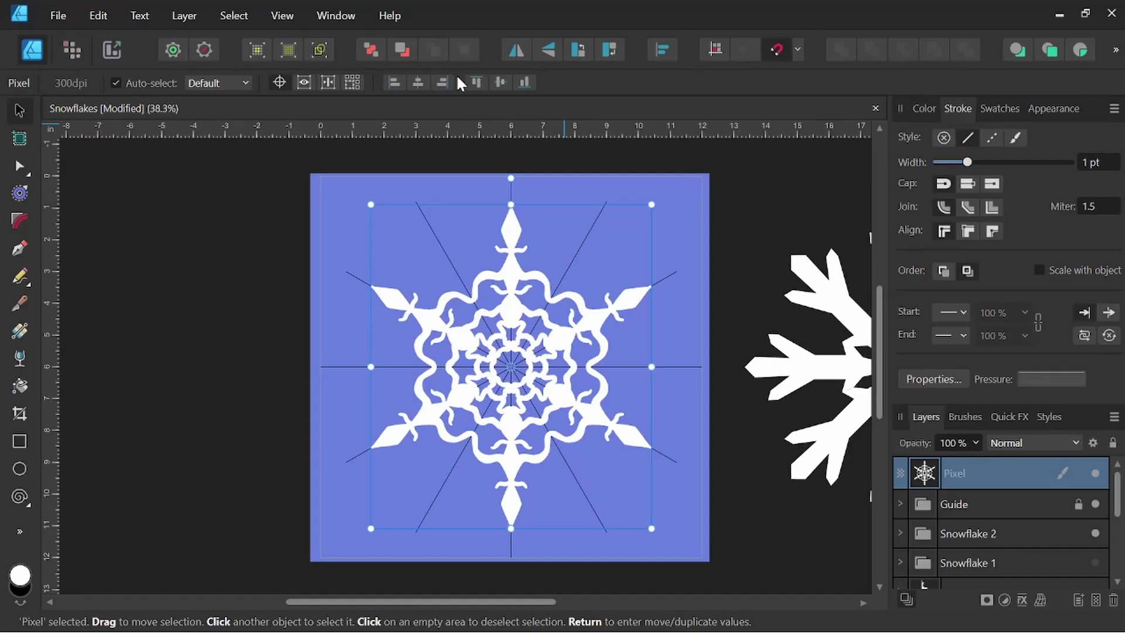
left_click(960, 509)
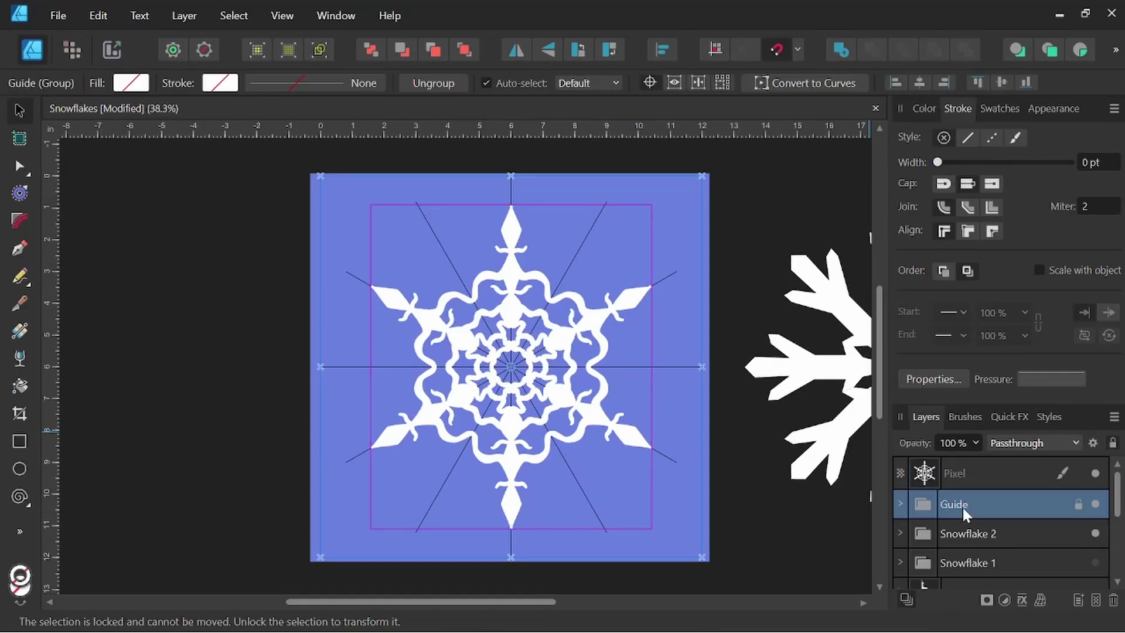
left_click_drag(962, 506, 956, 461)
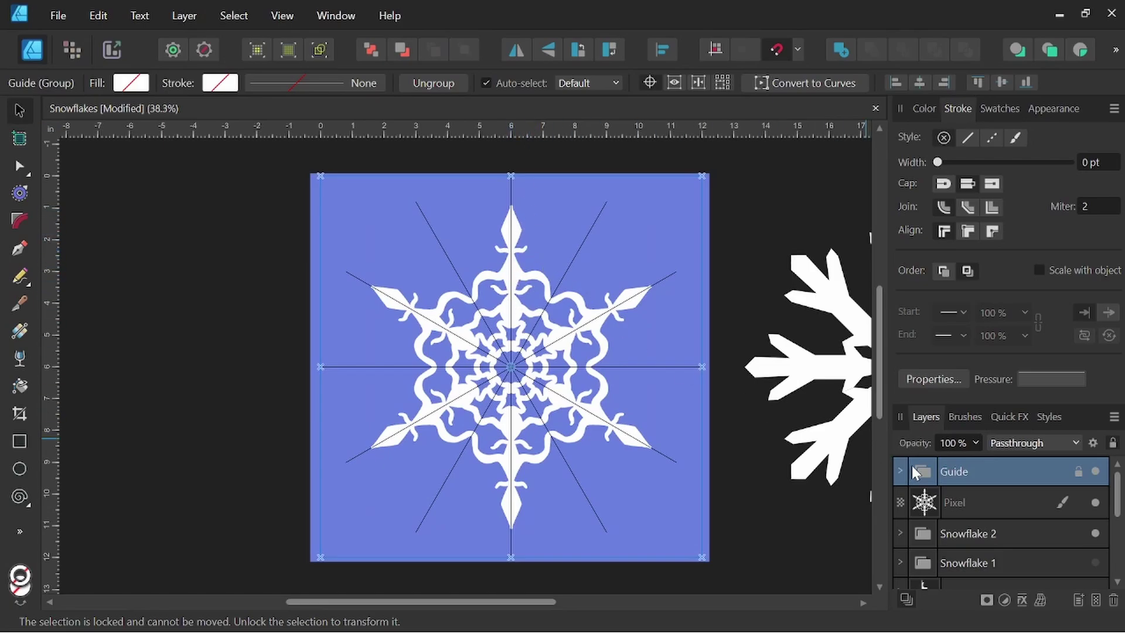
Step: Start a pen outline at the top arm's tip and trace down its right edge and first curl
key("p")
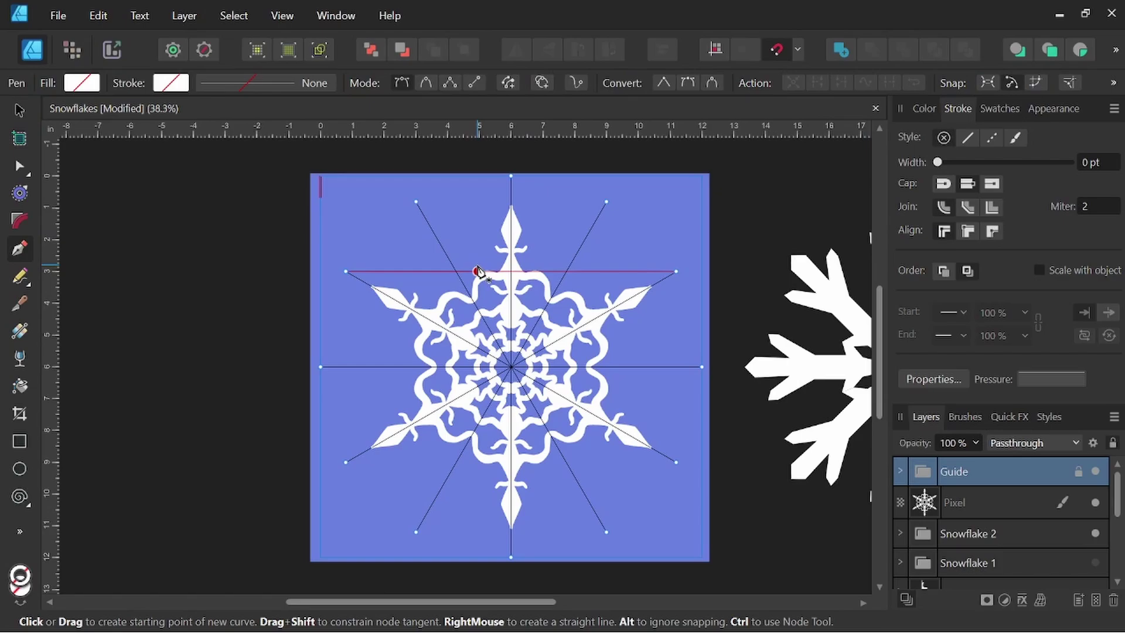
scroll(477, 271, "up", 3)
scroll(510, 244, "up", 3)
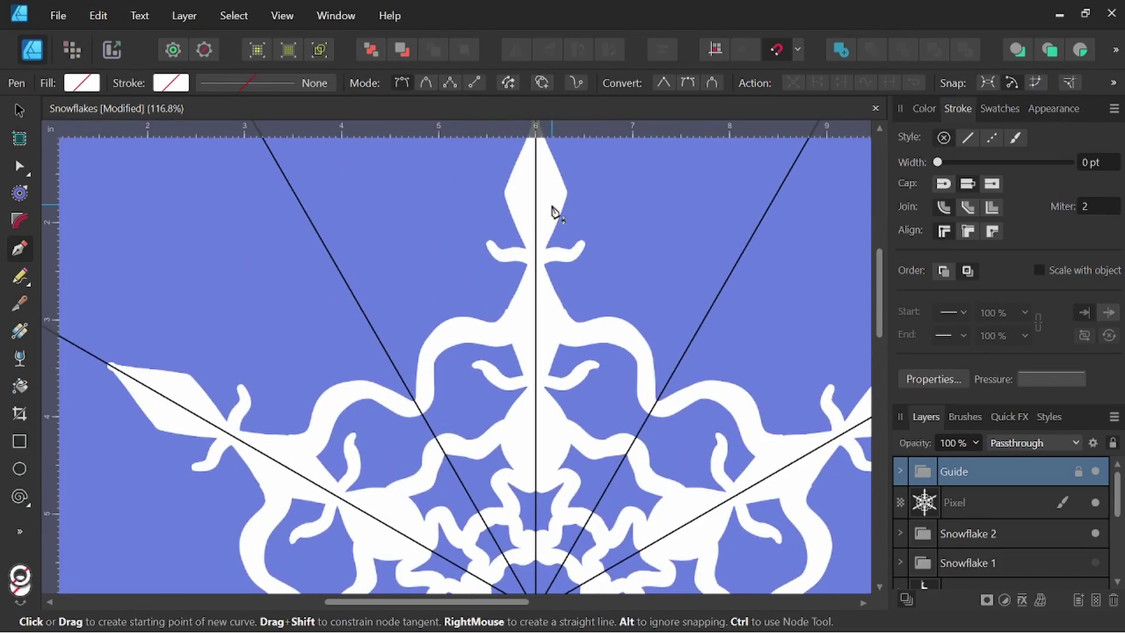
left_click_drag(566, 213, 507, 257)
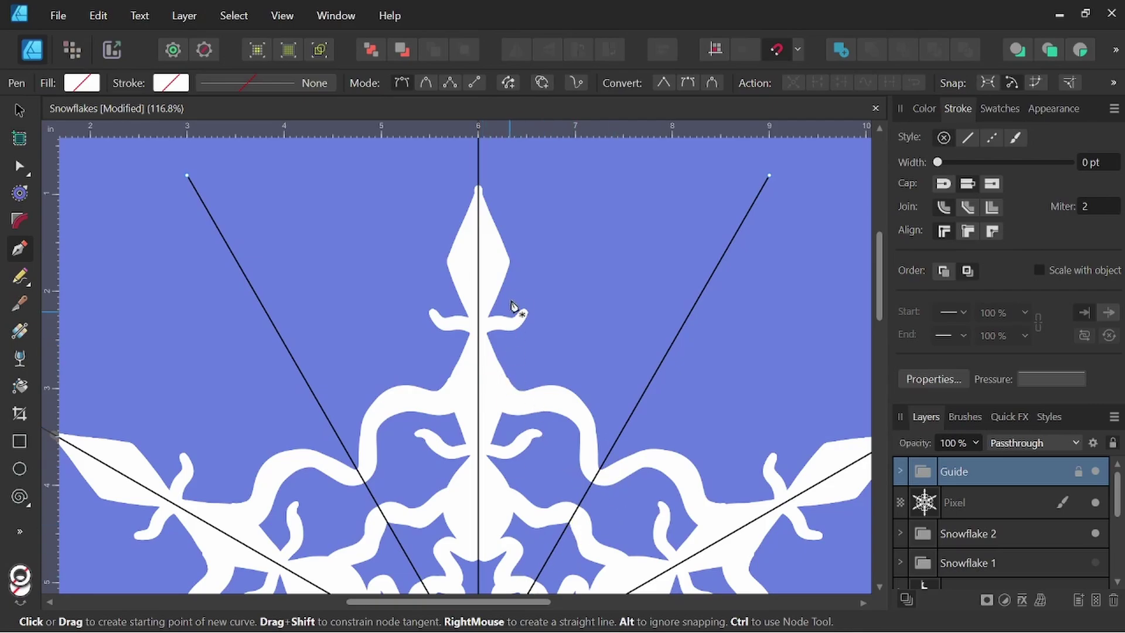
left_click_drag(517, 420, 514, 322)
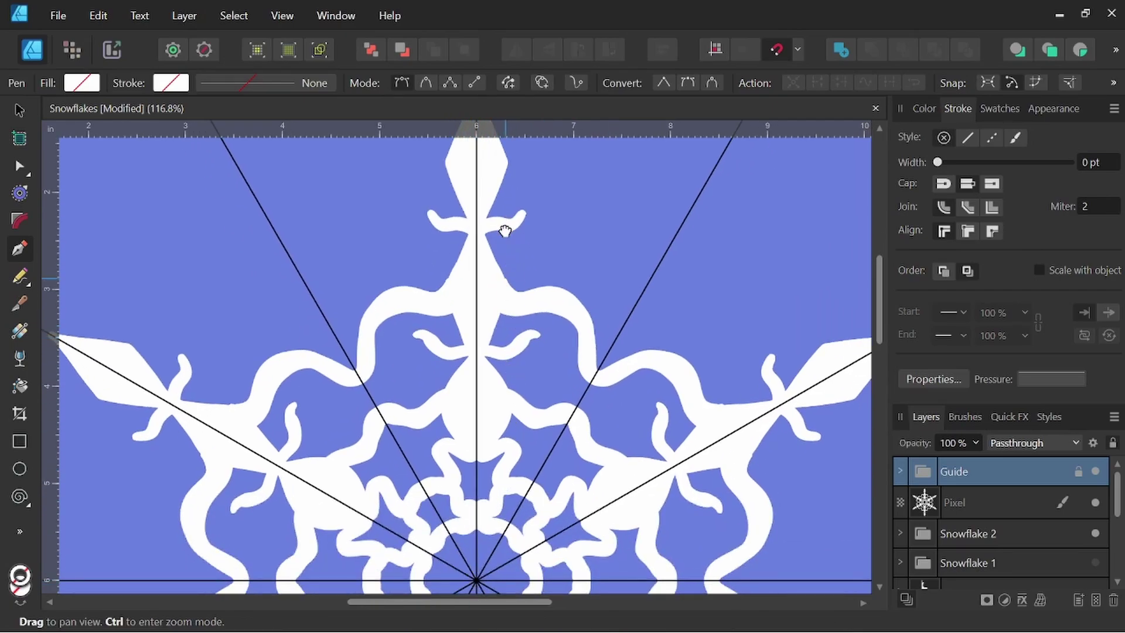
left_click_drag(505, 231, 491, 360)
scroll(476, 266, "down", 1)
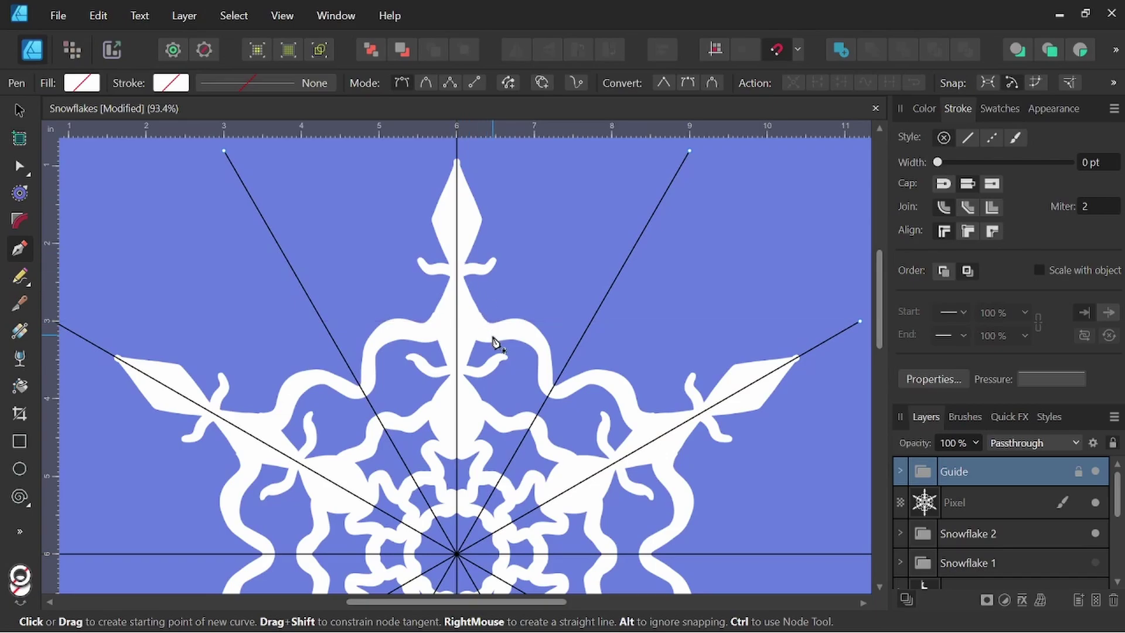
scroll(470, 264, "up", 1)
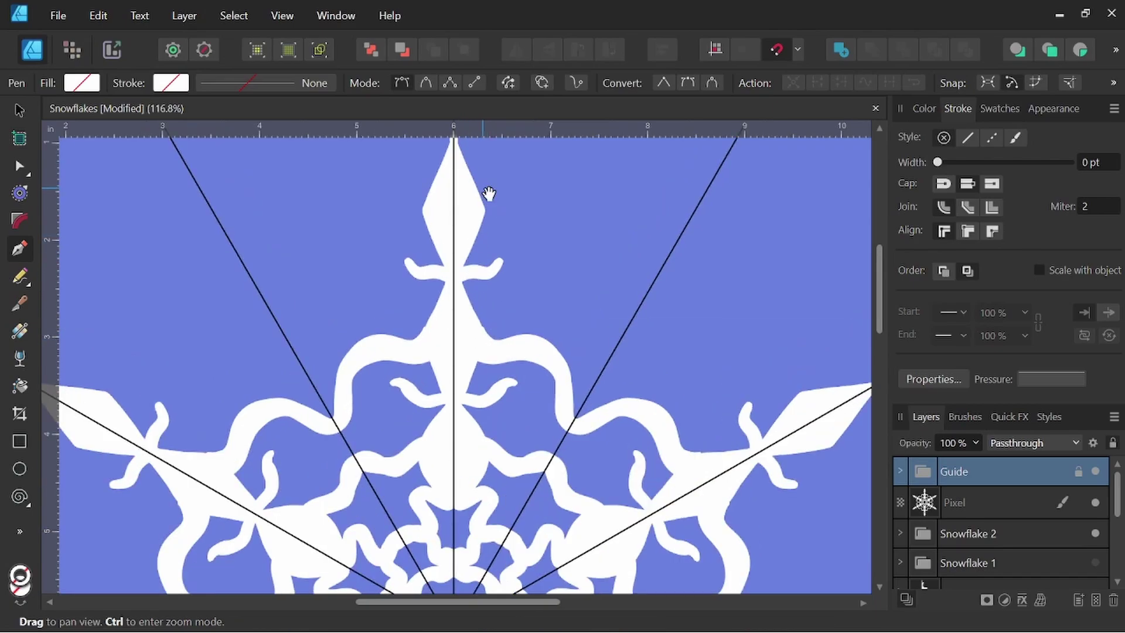
left_click_drag(485, 191, 441, 232)
scroll(441, 233, "up", 4)
left_click(424, 170)
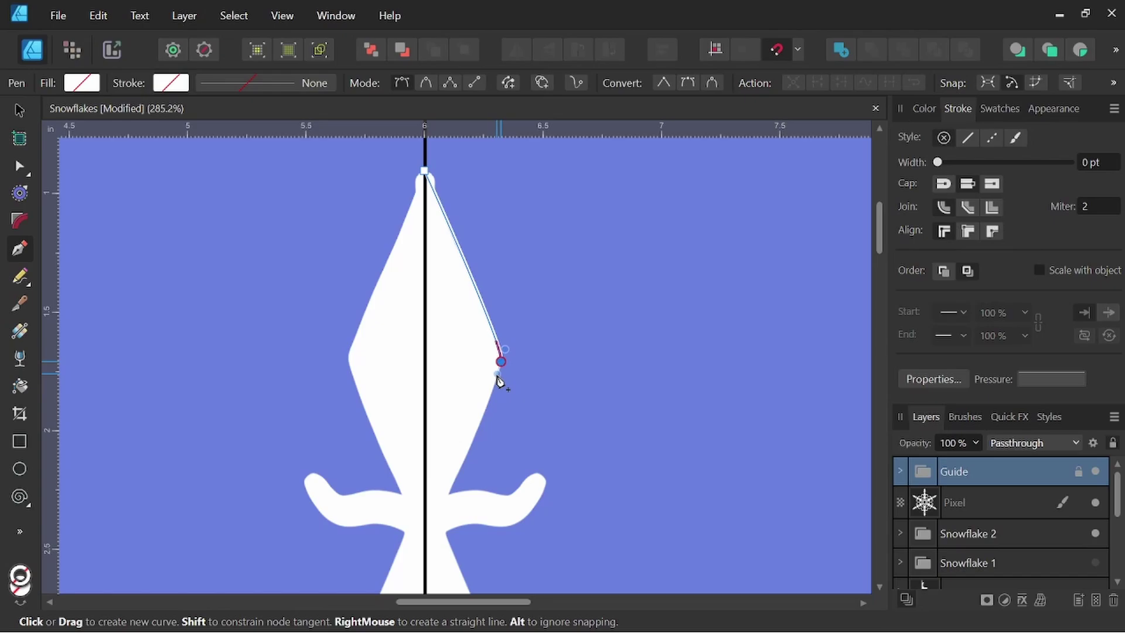
left_click(500, 360)
left_click(448, 493)
left_click(526, 479)
scroll(530, 440, "down", 1)
scroll(431, 476, "down", 2)
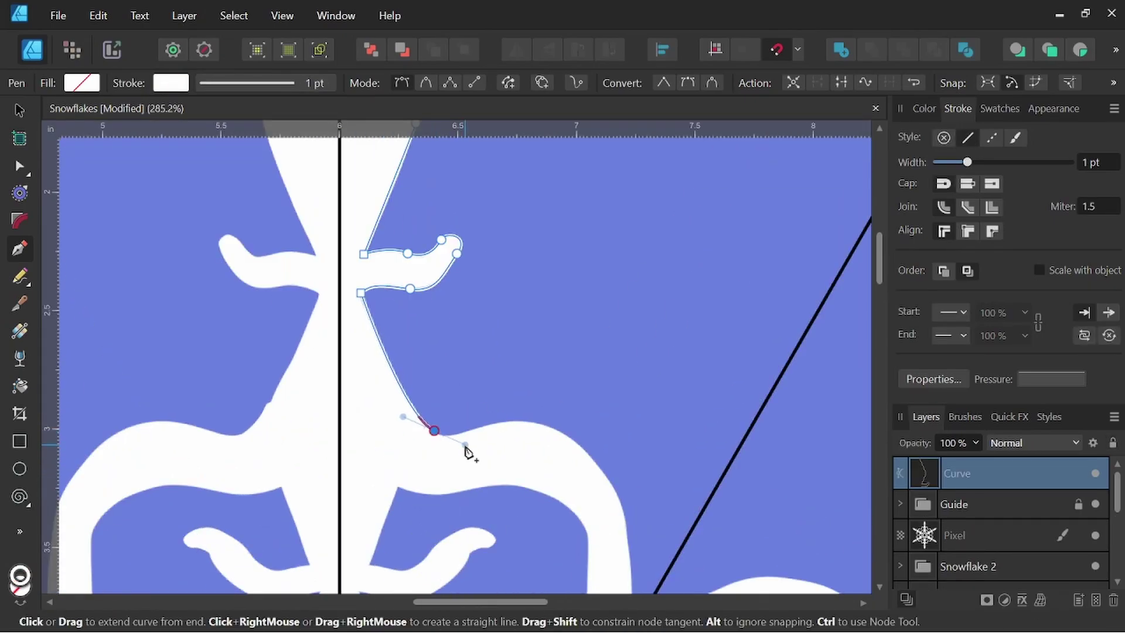
scroll(465, 448, "up", 2)
left_click_drag(486, 375, 497, 424)
scroll(502, 434, "down", 1)
scroll(496, 489, "up", 3)
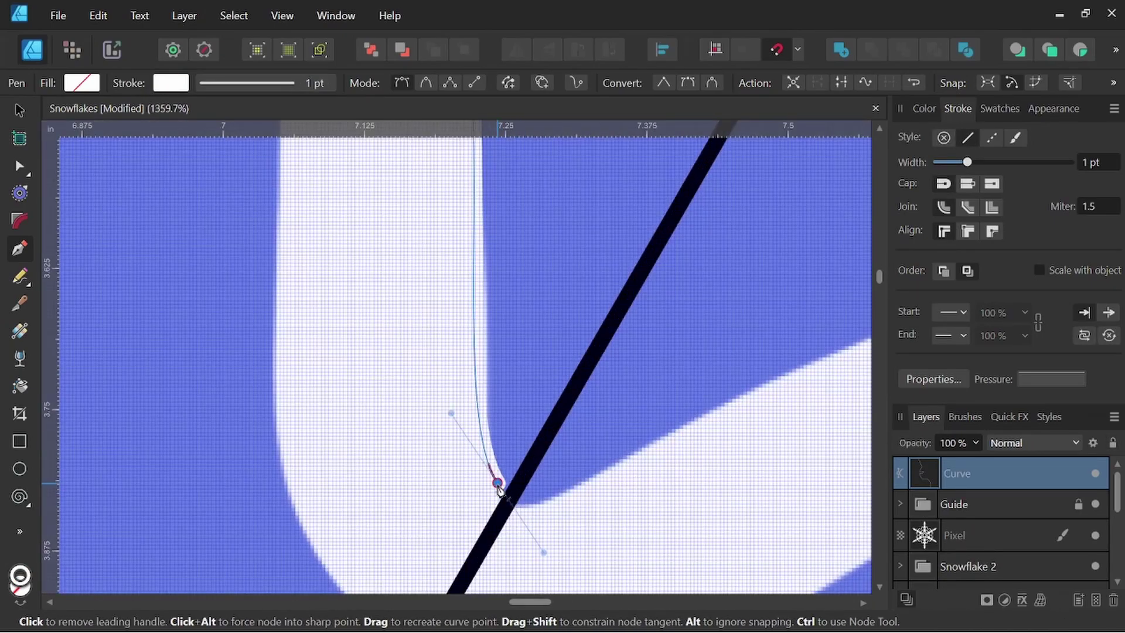
left_click(495, 479)
scroll(514, 510, "down", 3)
left_click(499, 529)
left_click(451, 346)
left_click_drag(388, 273, 321, 250)
Step: Continue the outline along the wavy branch and around the lower curl
left_click(156, 259)
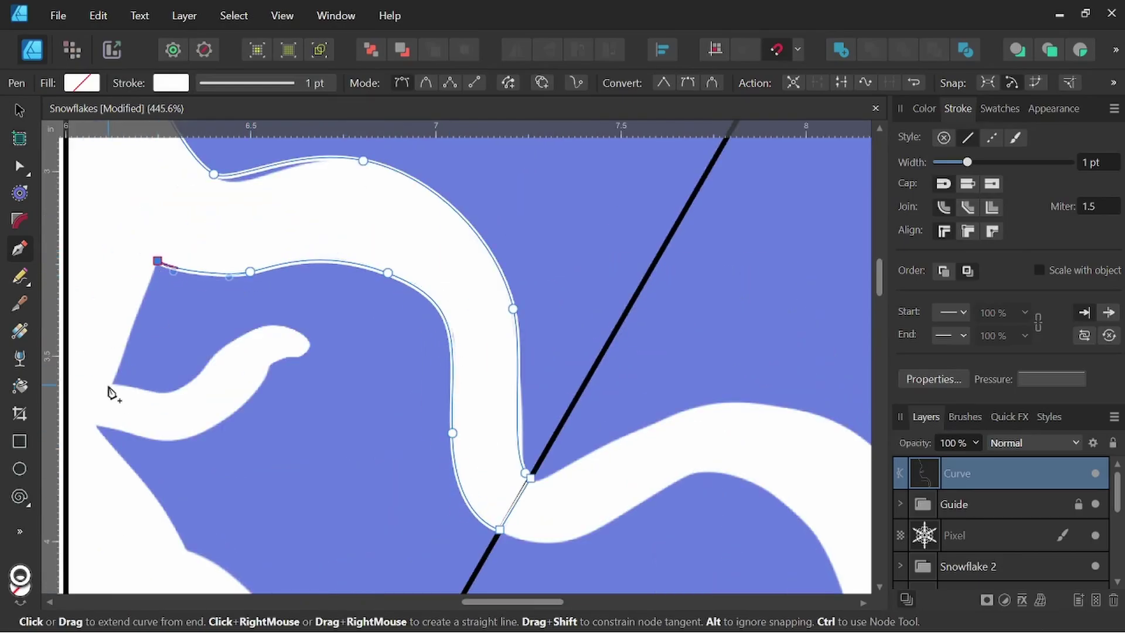
left_click(112, 386)
left_click(304, 340)
left_click(269, 364)
scroll(240, 407, "down", 1)
left_click_drag(477, 342, 446, 344)
left_click(408, 332)
left_click(481, 433)
left_click_drag(542, 474, 572, 515)
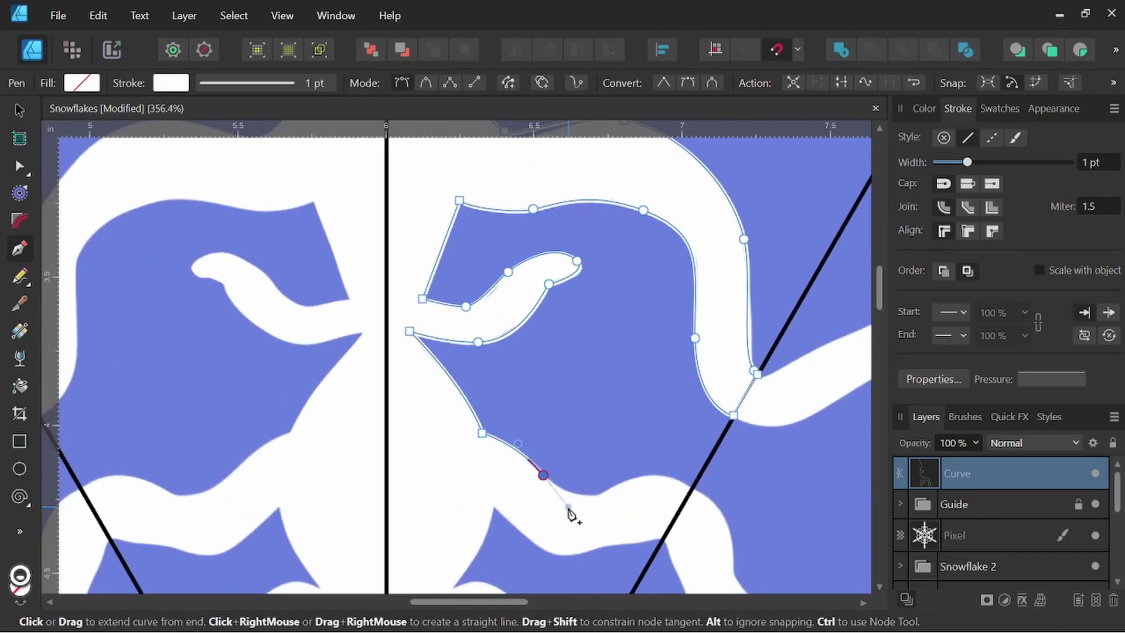
left_click(693, 488)
left_click(662, 539)
left_click_drag(493, 505, 486, 495)
scroll(486, 495, "down", 2)
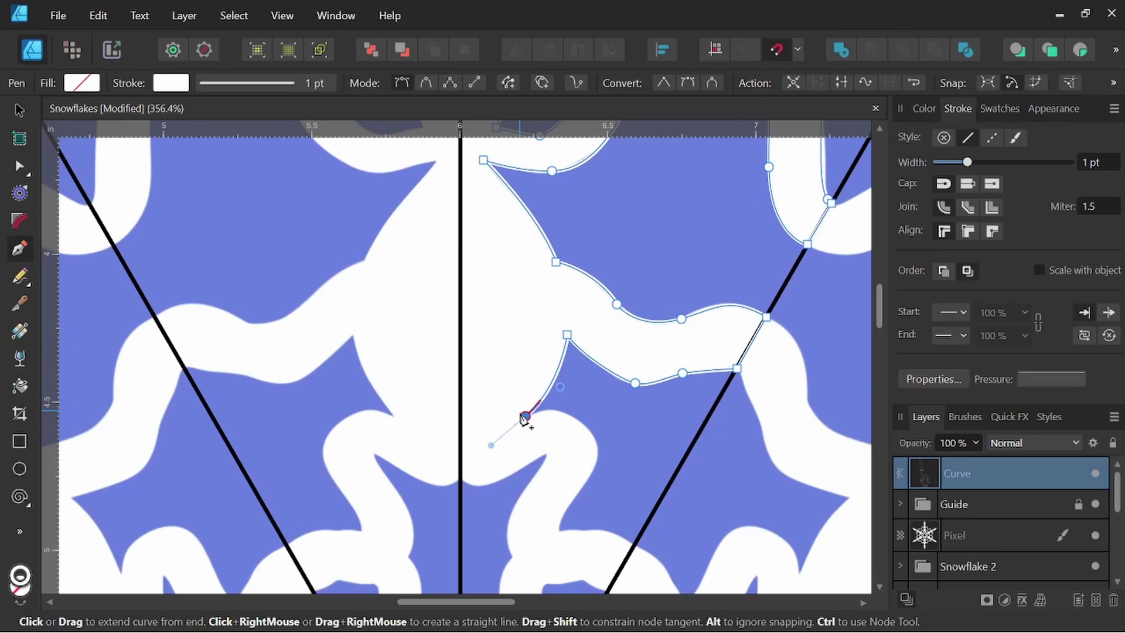
Step: Finish the outline at the centre guide and make the curve white-filled with no stroke
left_click(498, 466)
left_click(559, 541)
scroll(565, 533, "up", 3)
left_click(467, 489)
left_click_drag(386, 501, 380, 499)
scroll(379, 499, "down", 1)
left_click(362, 427)
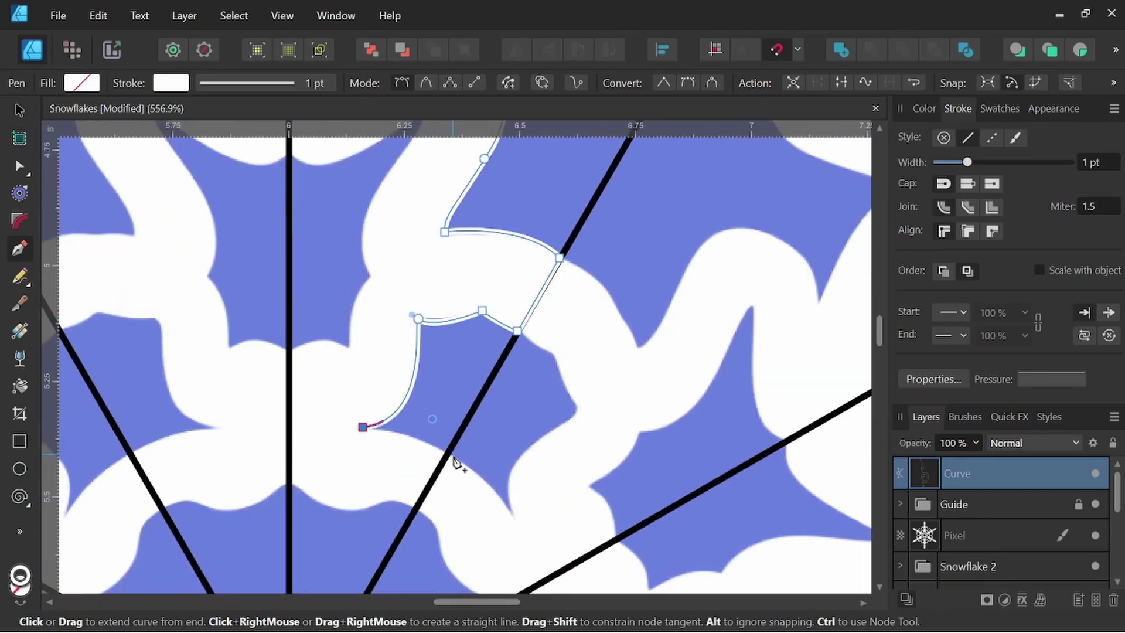
left_click(447, 452)
left_click(289, 482)
left_click(289, 353)
left_click_drag(372, 277, 419, 272)
scroll(502, 321, "down", 2)
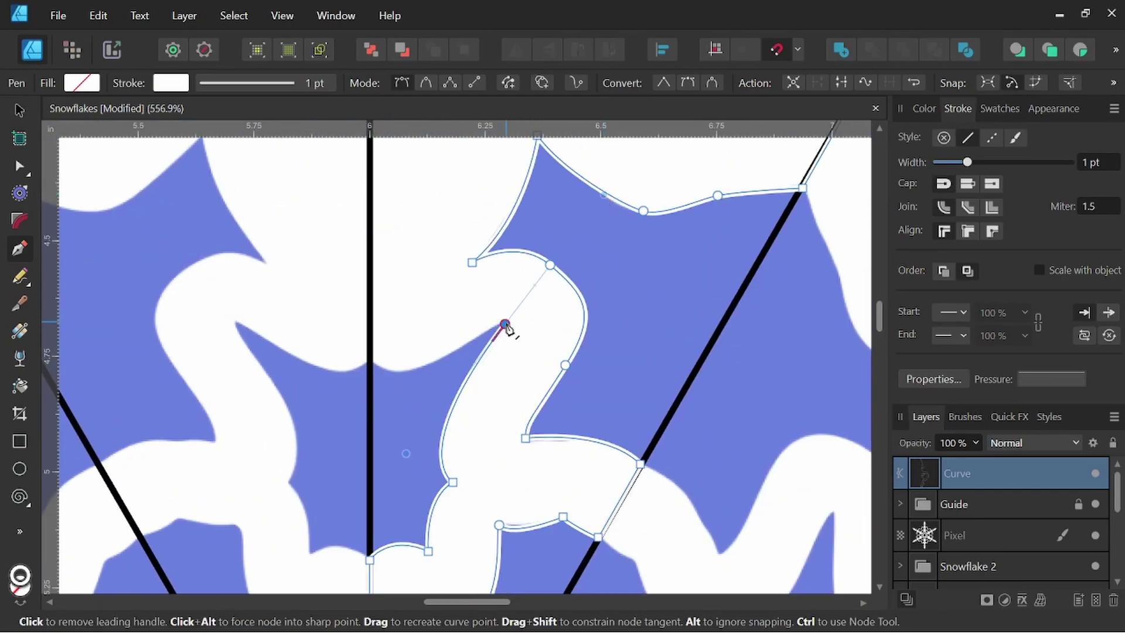
scroll(396, 251, "down", 2)
scroll(377, 216, "up", 1)
key("Escape")
key("shift+x")
scroll(798, 232, "down", 4)
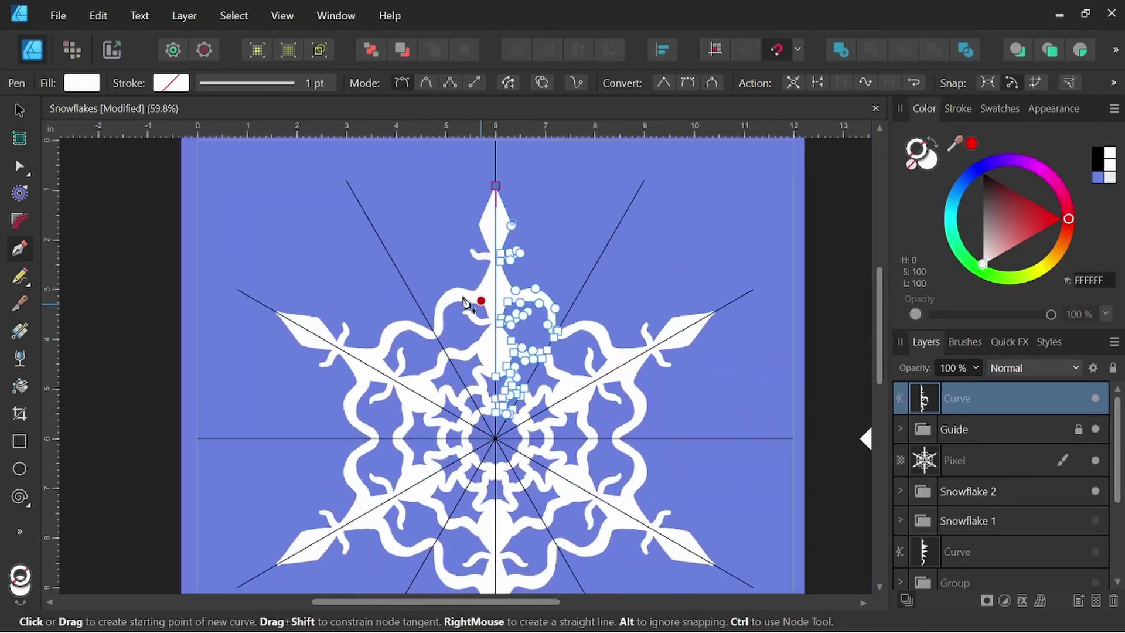
key("v")
key("ctrl+d")
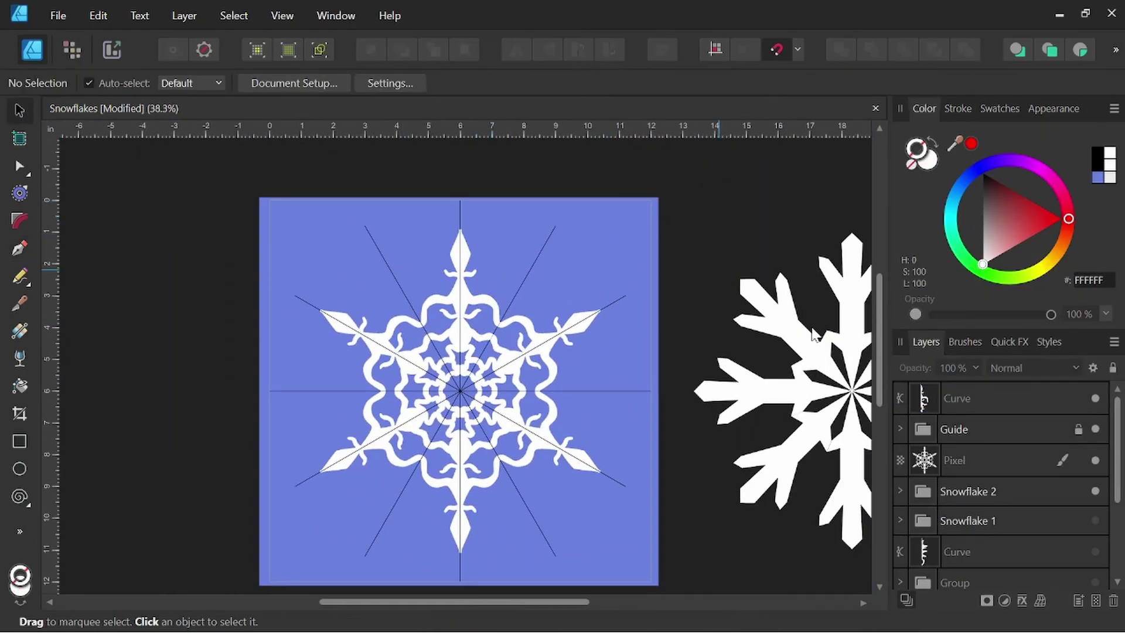
Step: Hide the brushed pixel layer and select the traced half-arm curve
left_click(1095, 458)
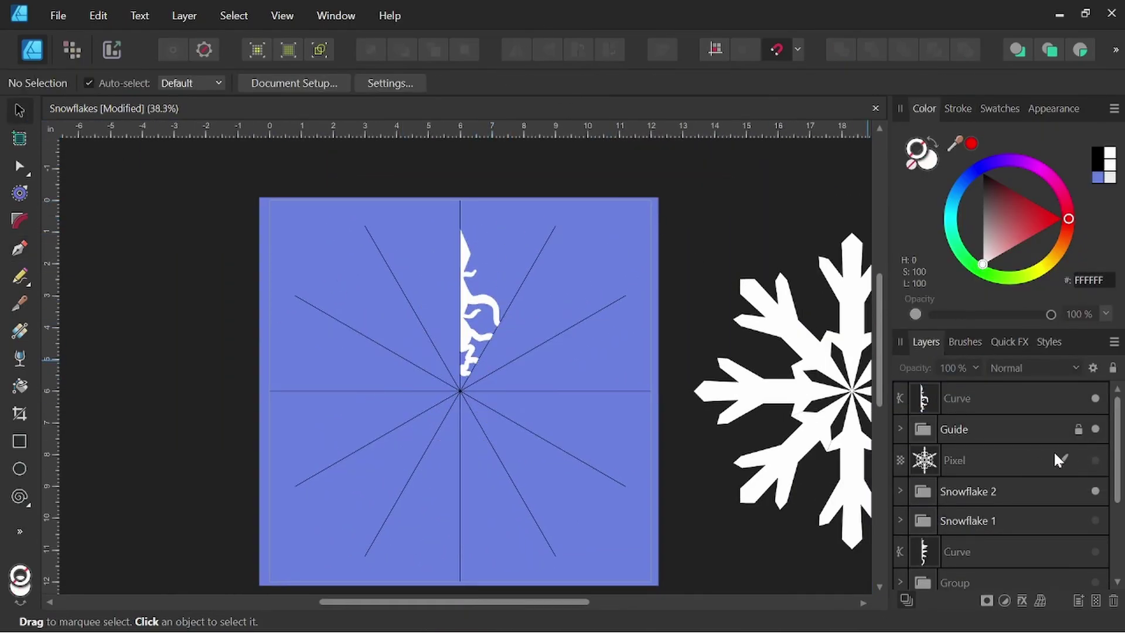
left_click(987, 403)
scroll(469, 259, "up", 2)
scroll(468, 258, "up", 3)
scroll(468, 258, "up", 1)
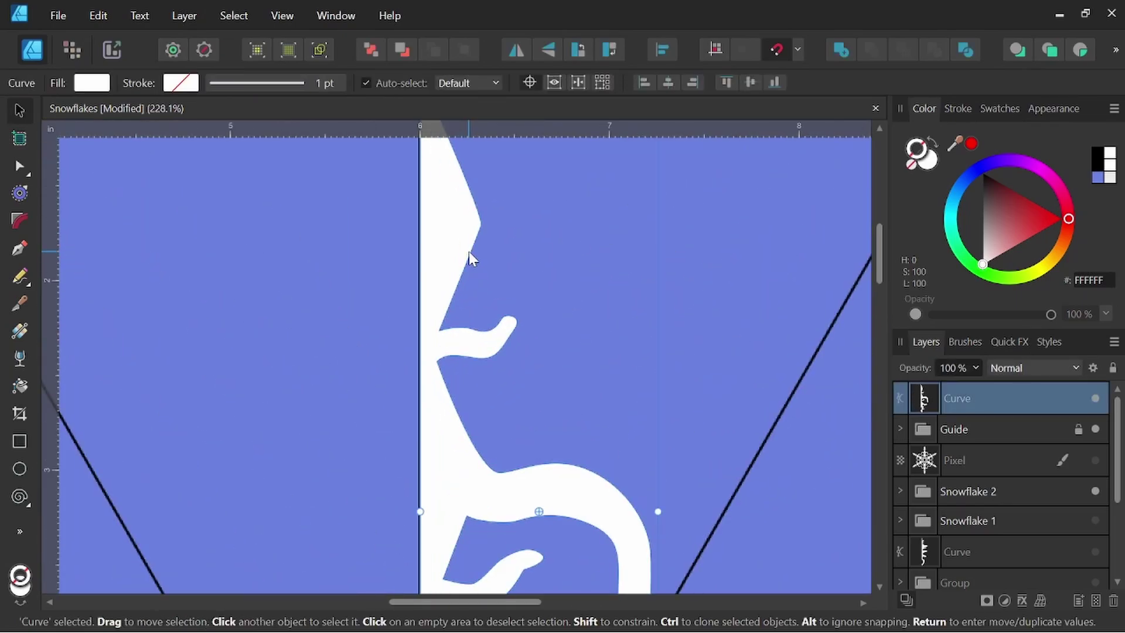
scroll(465, 423, "down", 3)
scroll(501, 395, "down", 3)
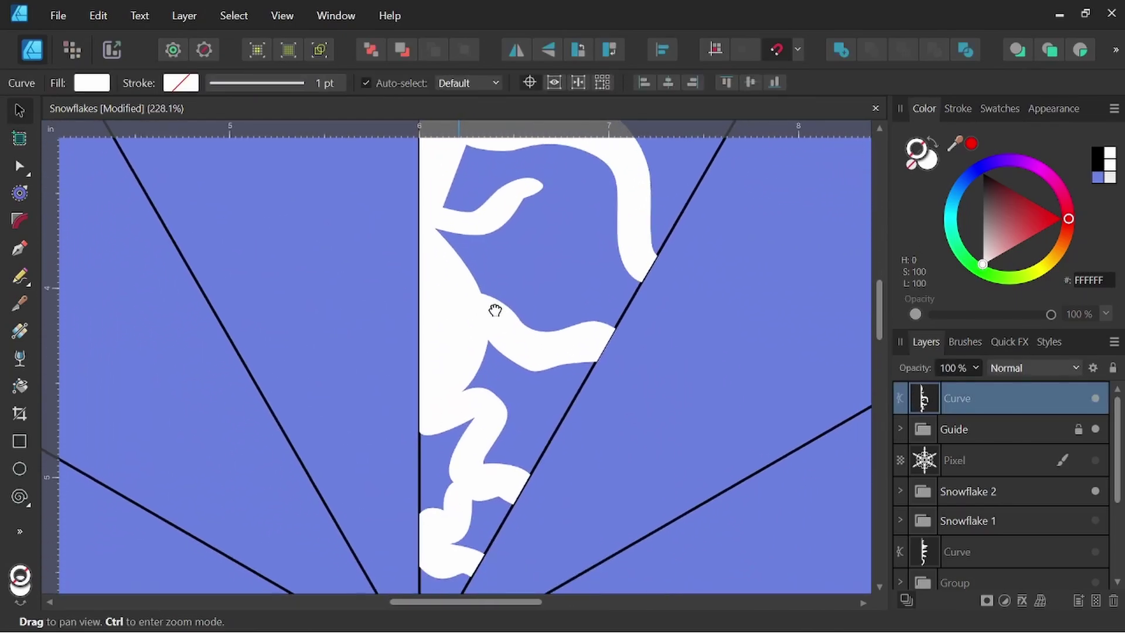
scroll(495, 310, "down", 3)
scroll(484, 406, "down", 3)
scroll(442, 467, "up", 3)
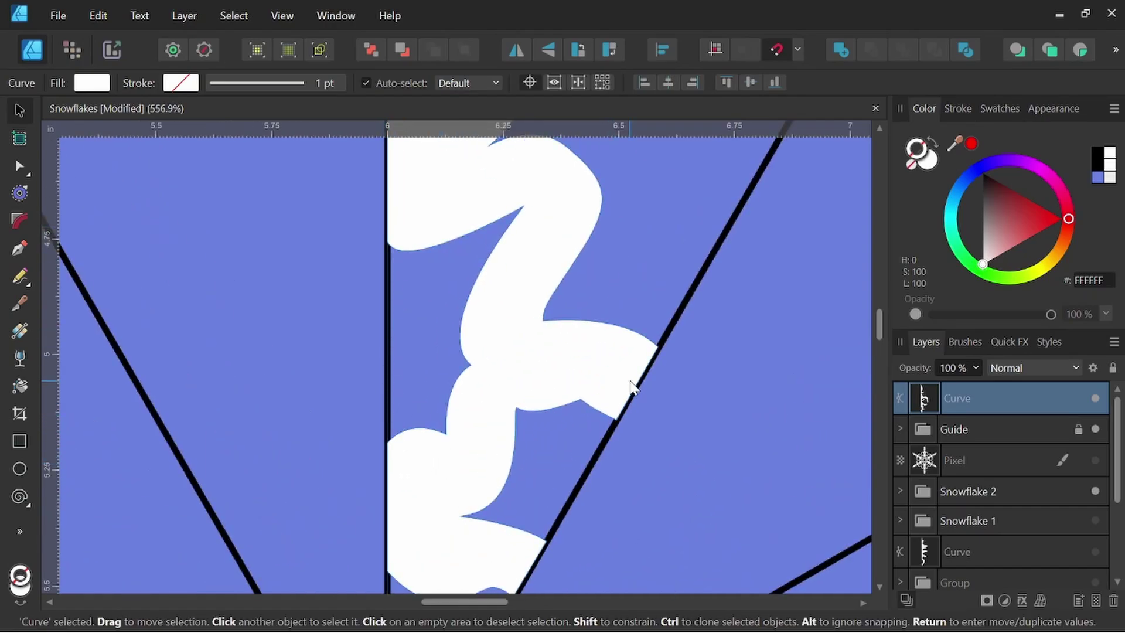
scroll(567, 502, "down", 2)
scroll(557, 396, "up", 10)
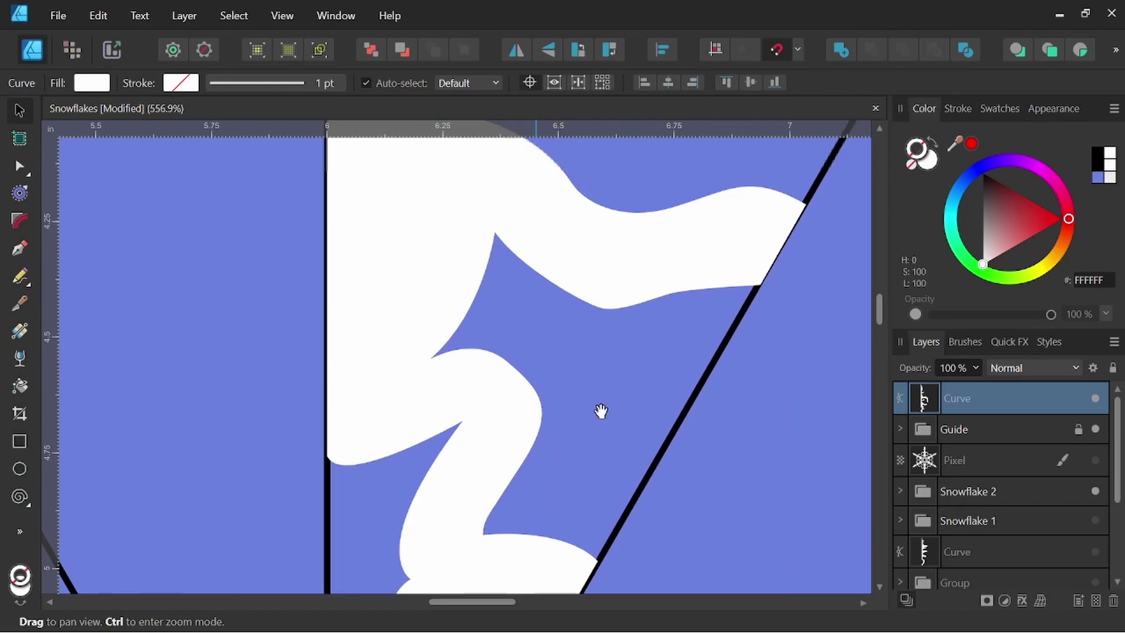
scroll(786, 272, "right", 3)
scroll(685, 361, "up", 2)
scroll(693, 389, "up", 3)
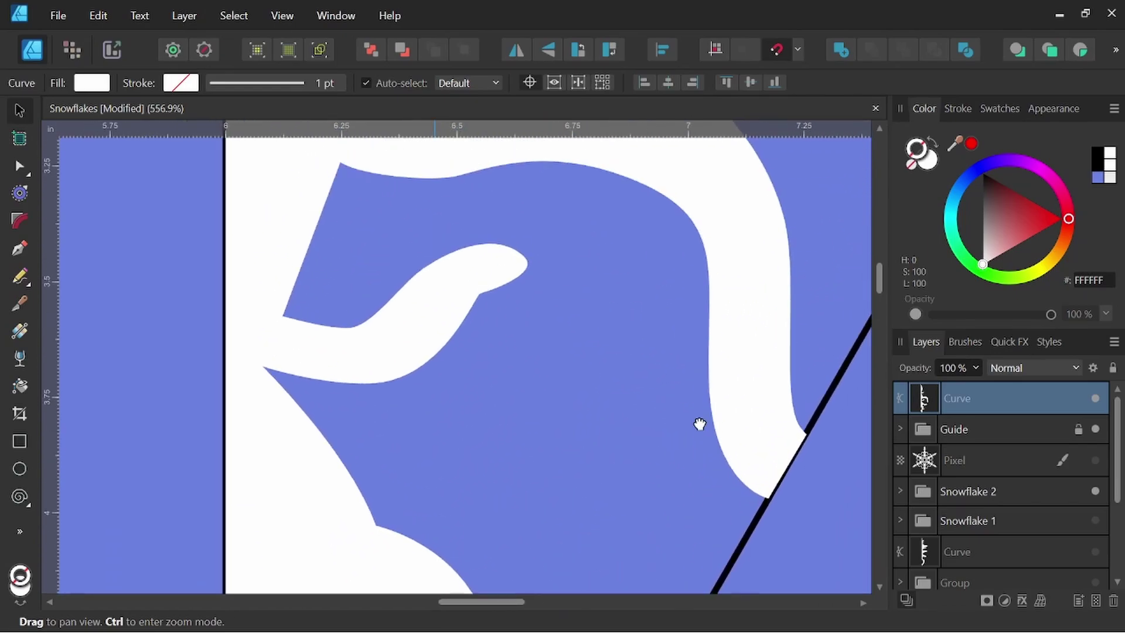
scroll(698, 422, "up", 4)
scroll(563, 462, "left", 3)
scroll(478, 401, "up", 3)
scroll(495, 369, "up", 3)
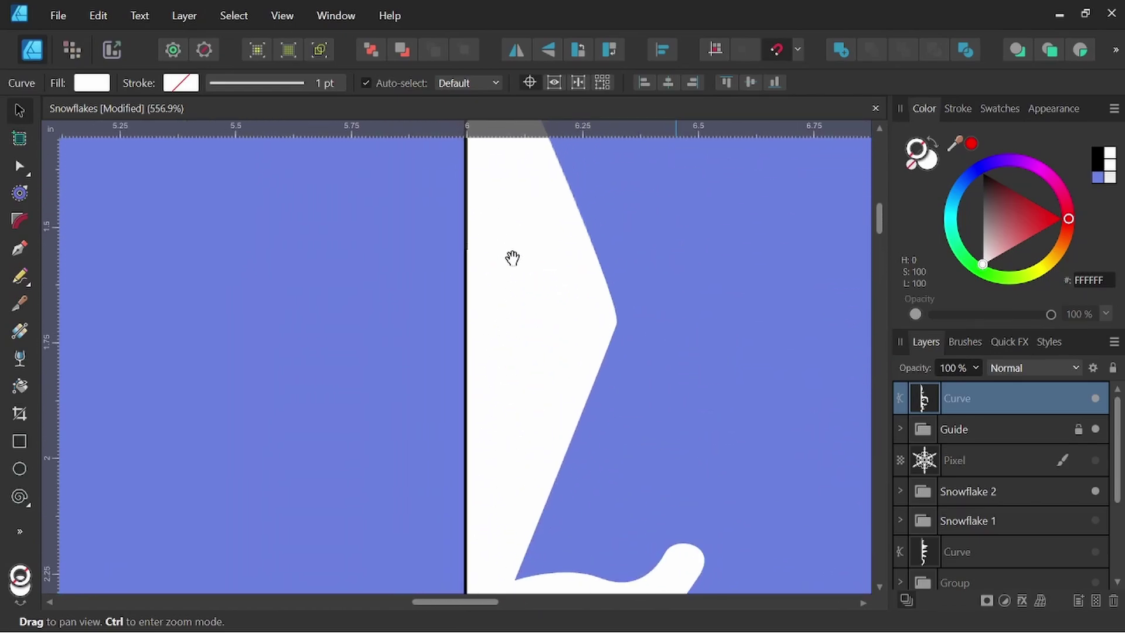
scroll(513, 256, "up", 3)
scroll(505, 314, "down", 4)
scroll(539, 306, "left", 1)
scroll(563, 387, "down", 4)
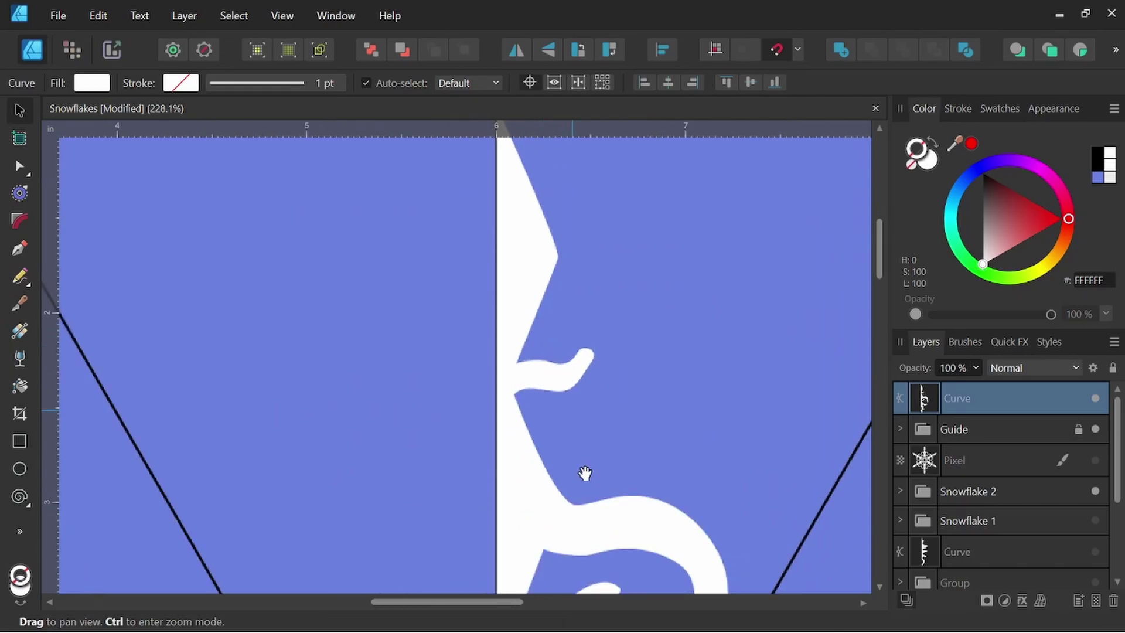
scroll(544, 352, "down", 1)
scroll(554, 352, "down", 1)
scroll(562, 352, "down", 1)
scroll(553, 286, "down", 2)
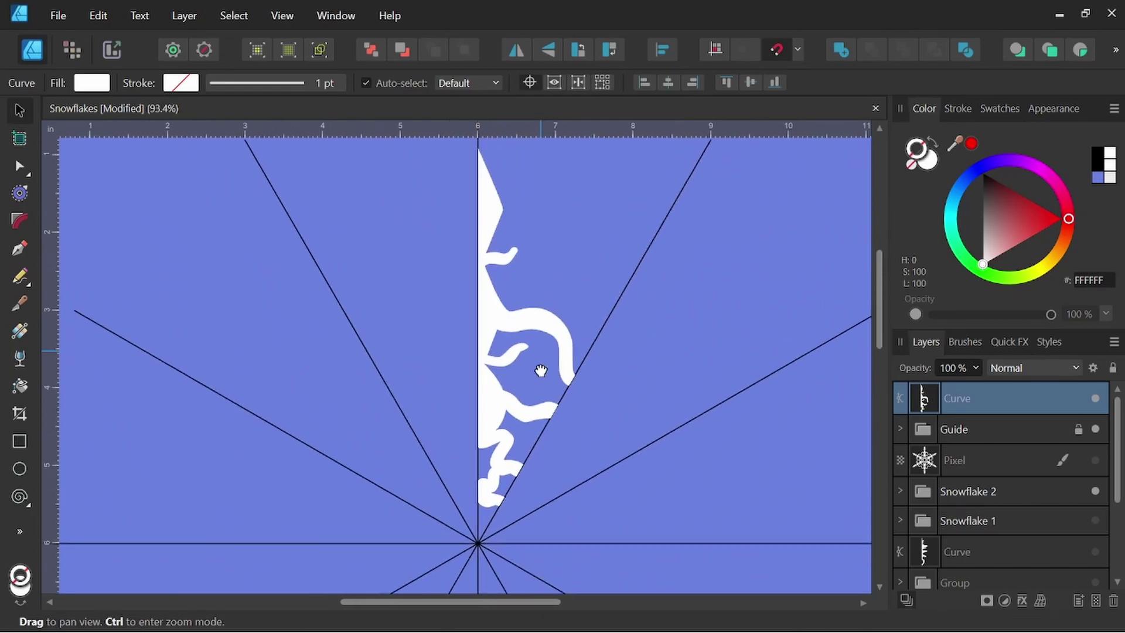
scroll(528, 317, "down", 1)
scroll(518, 335, "down", 1)
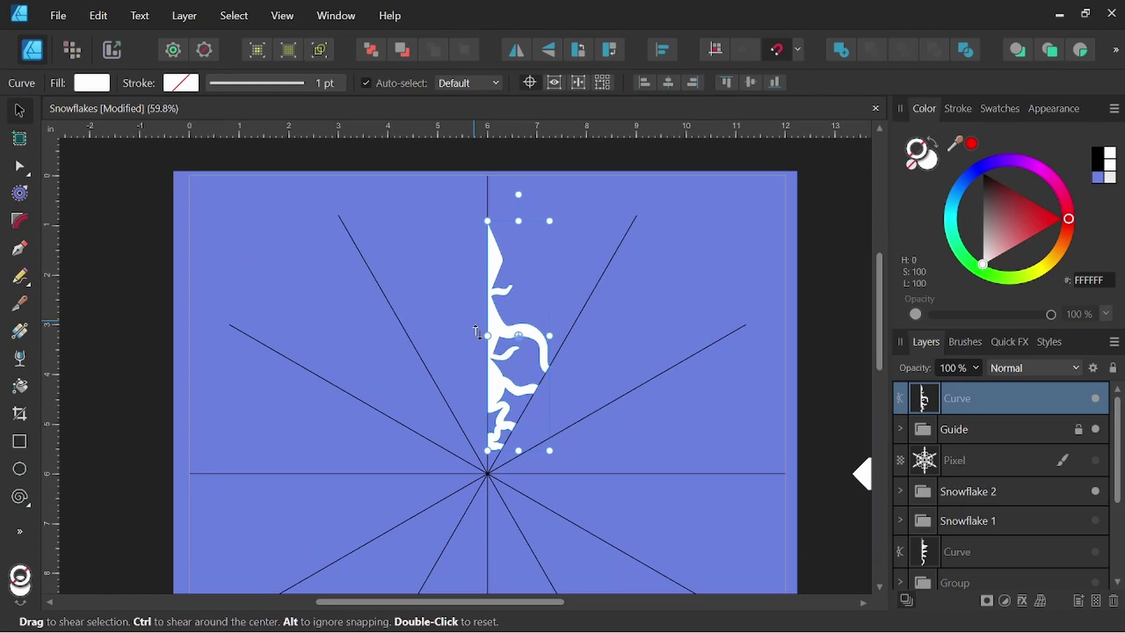
Step: Show the Symbols panel and create a symbol from the traced half-arm curve
left_click_drag(566, 362, 524, 310)
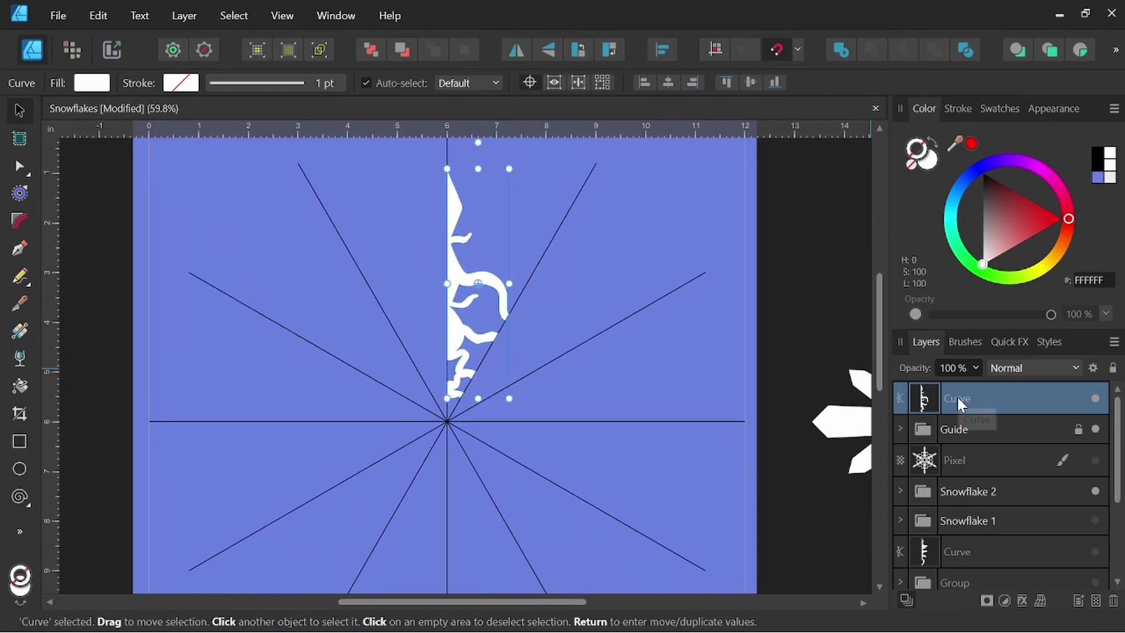
left_click_drag(587, 339, 643, 345)
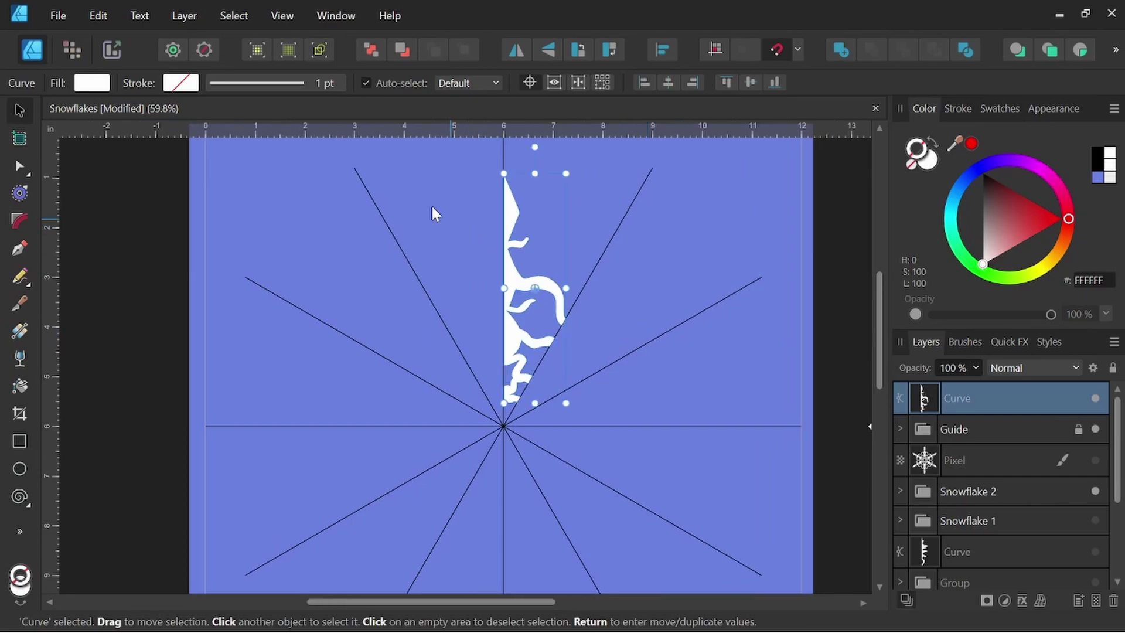
left_click(337, 18)
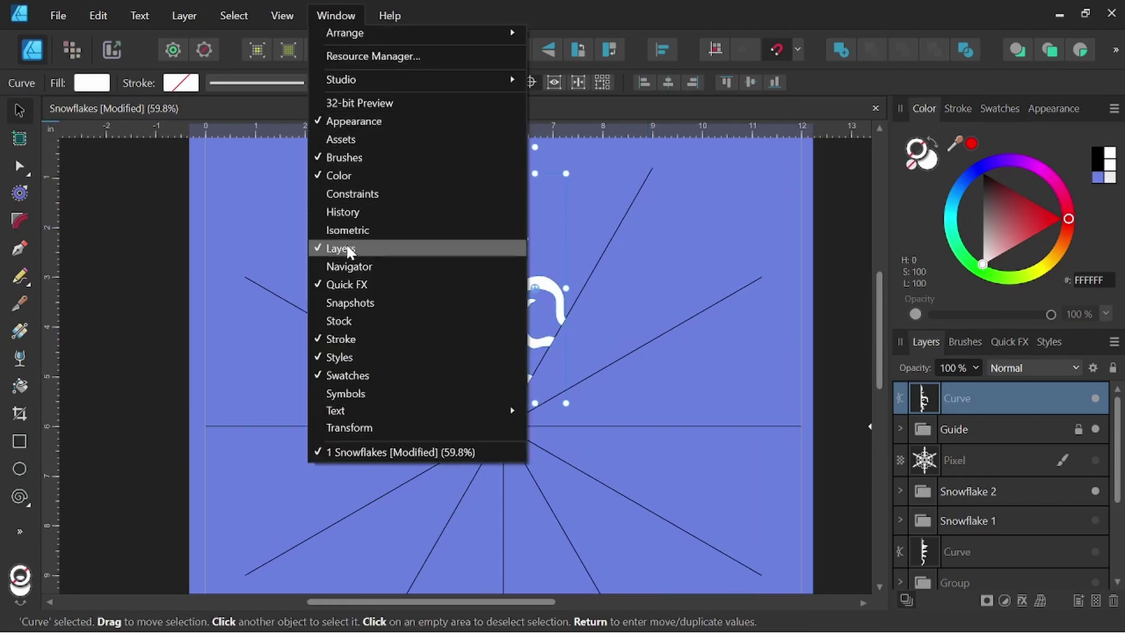
left_click(359, 395)
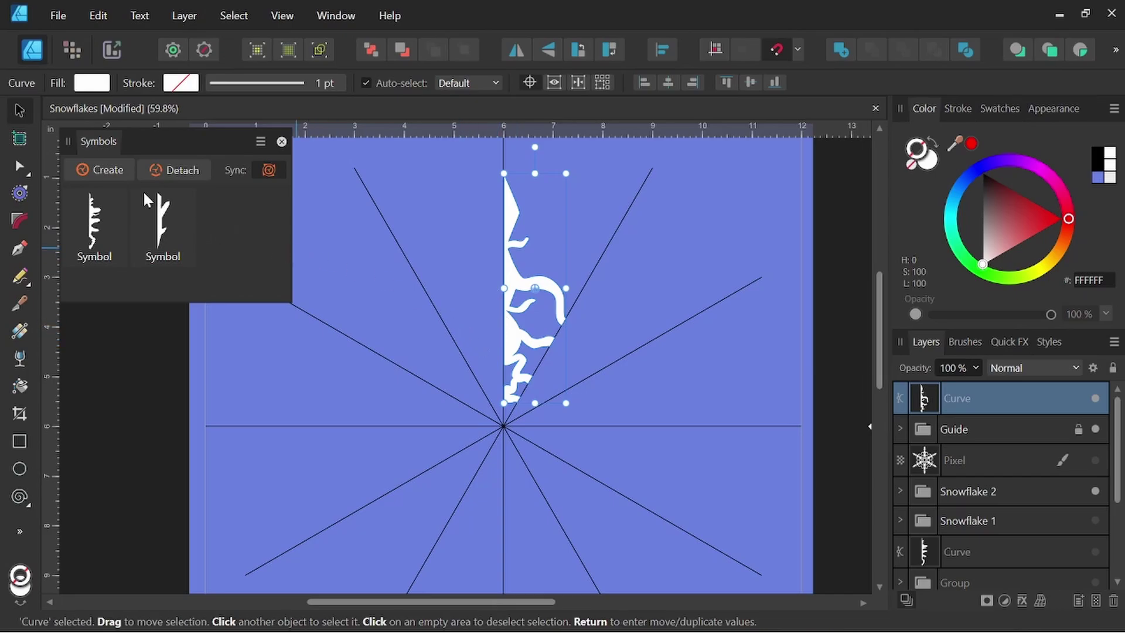
left_click(99, 169)
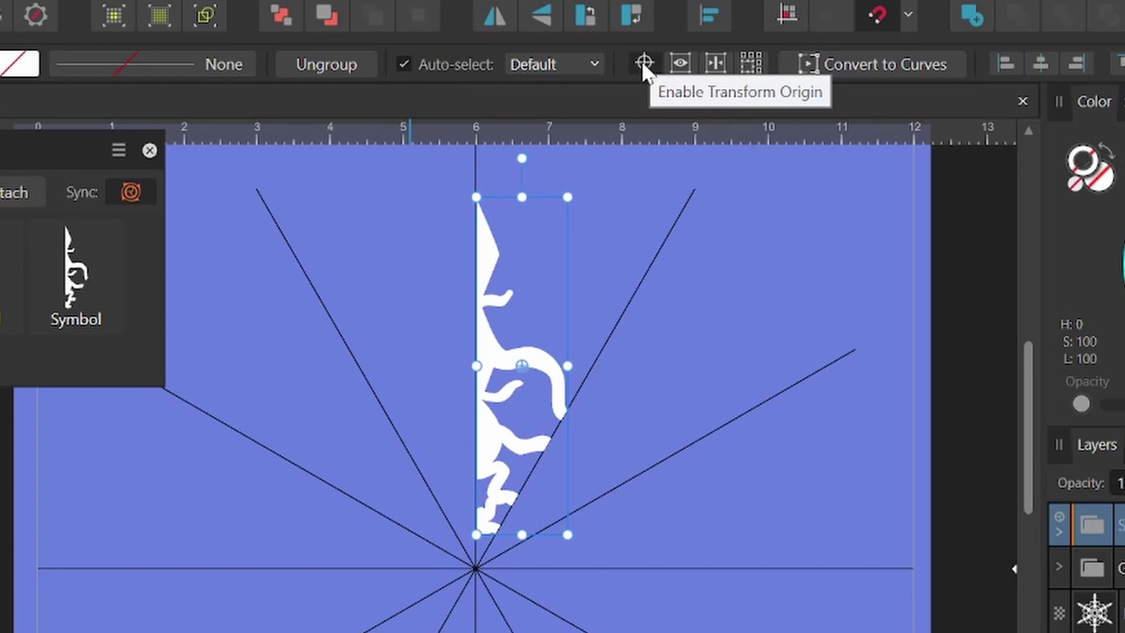
Step: Enable the transform origin and snap it to the intersection of the guide spokes
left_click(644, 63)
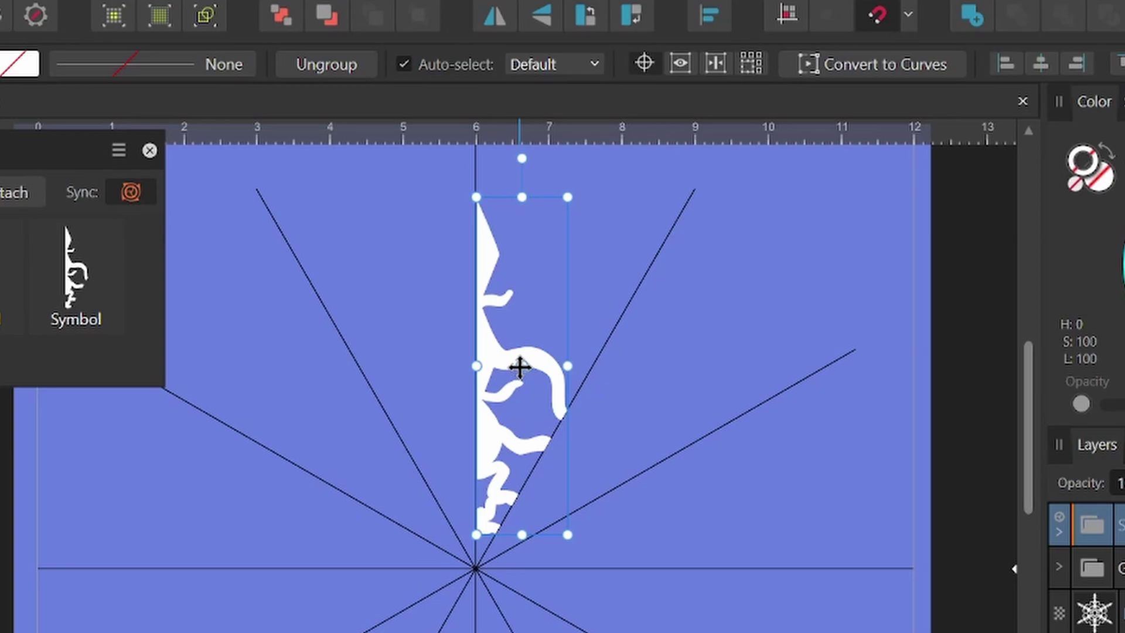
left_click_drag(520, 368, 478, 512)
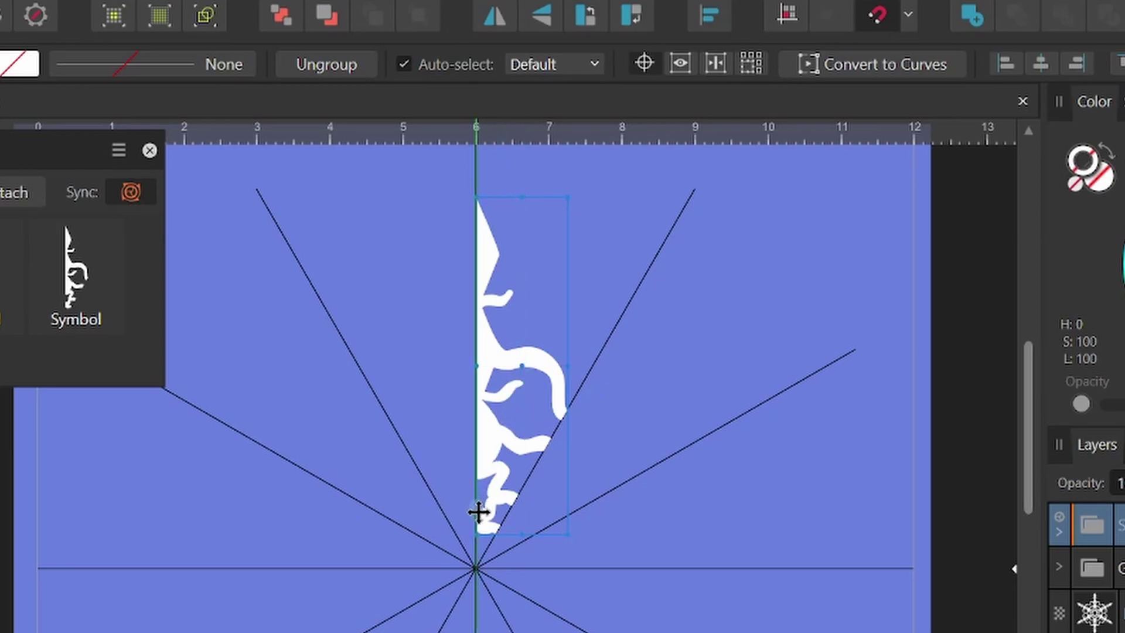
left_click_drag(475, 563, 476, 570)
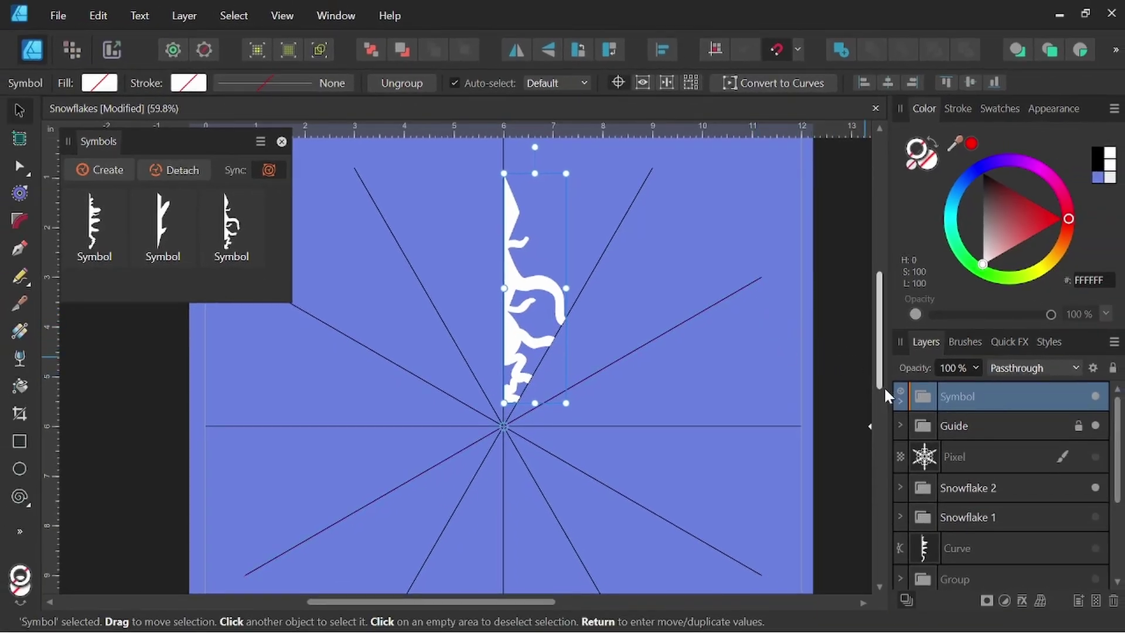
Step: Duplicate the half-arm symbol and rotate copies 60° apart until six arms radiate from the centre
key("ctrl+j")
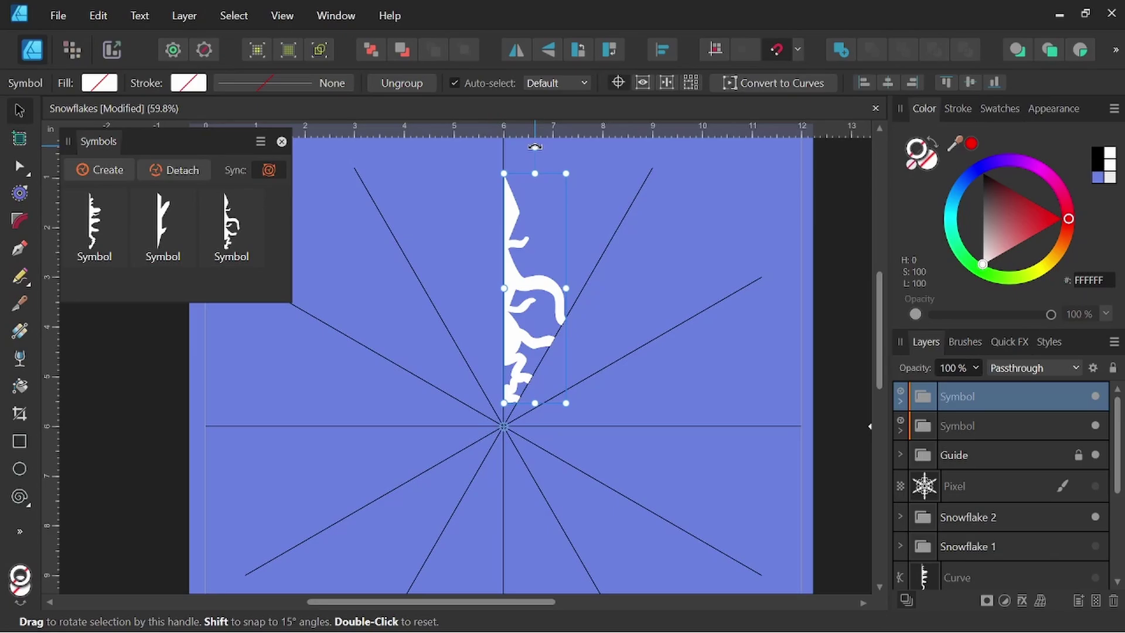
mouse_move(535, 147)
left_mouse_down()
mouse_move(659, 202)
mouse_move(751, 293)
left_mouse_up()
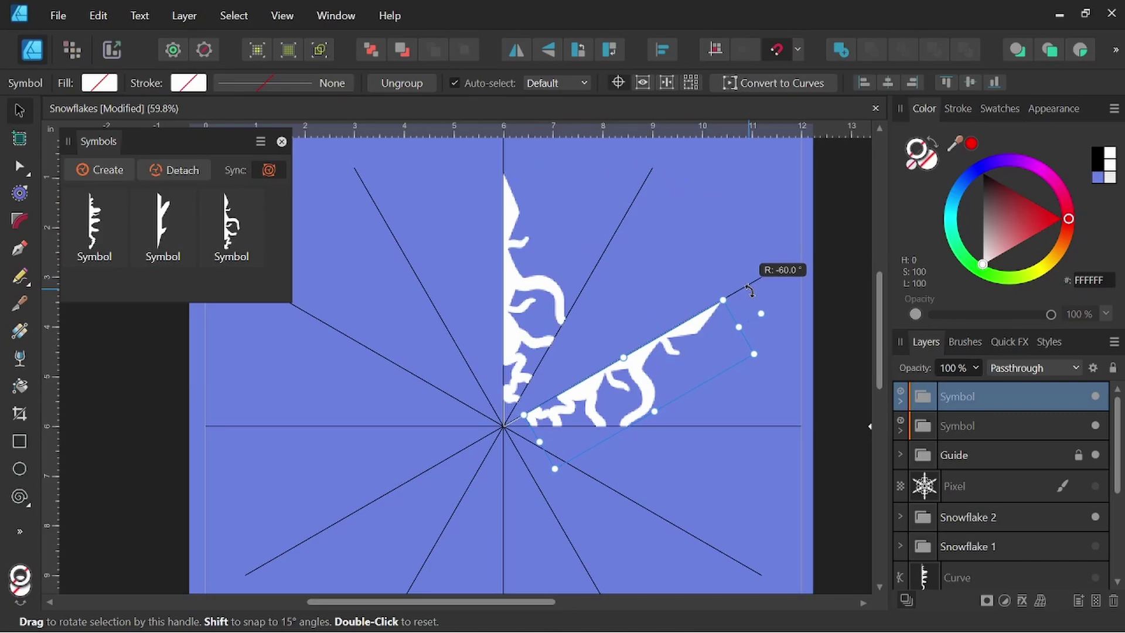
key("space")
left_click_drag(765, 515, 744, 454)
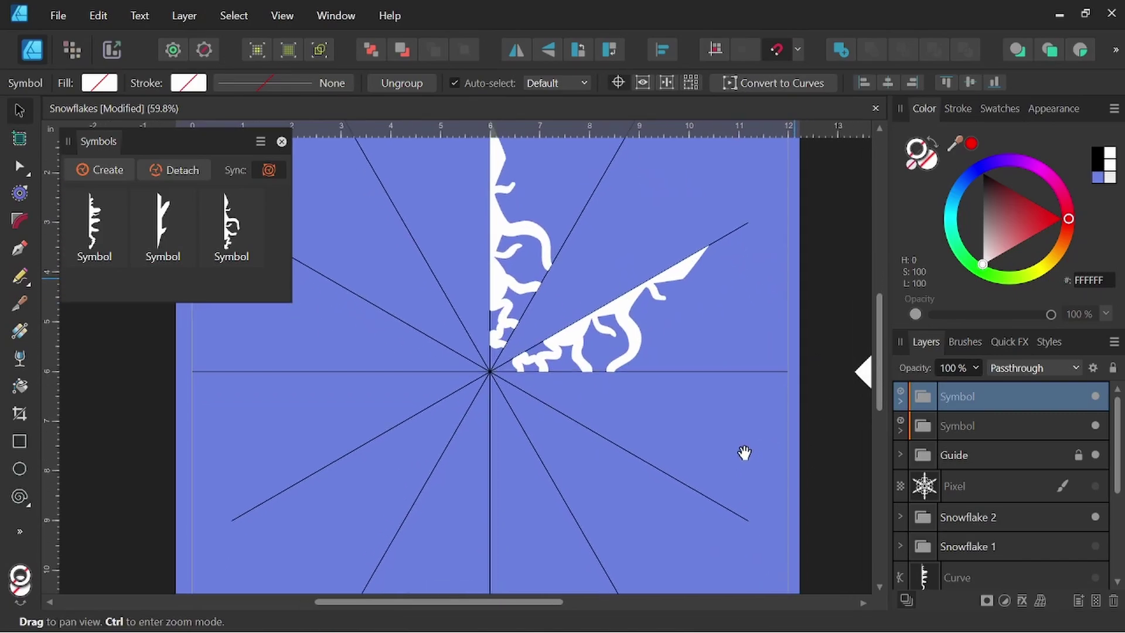
scroll(697, 397, "down", 2)
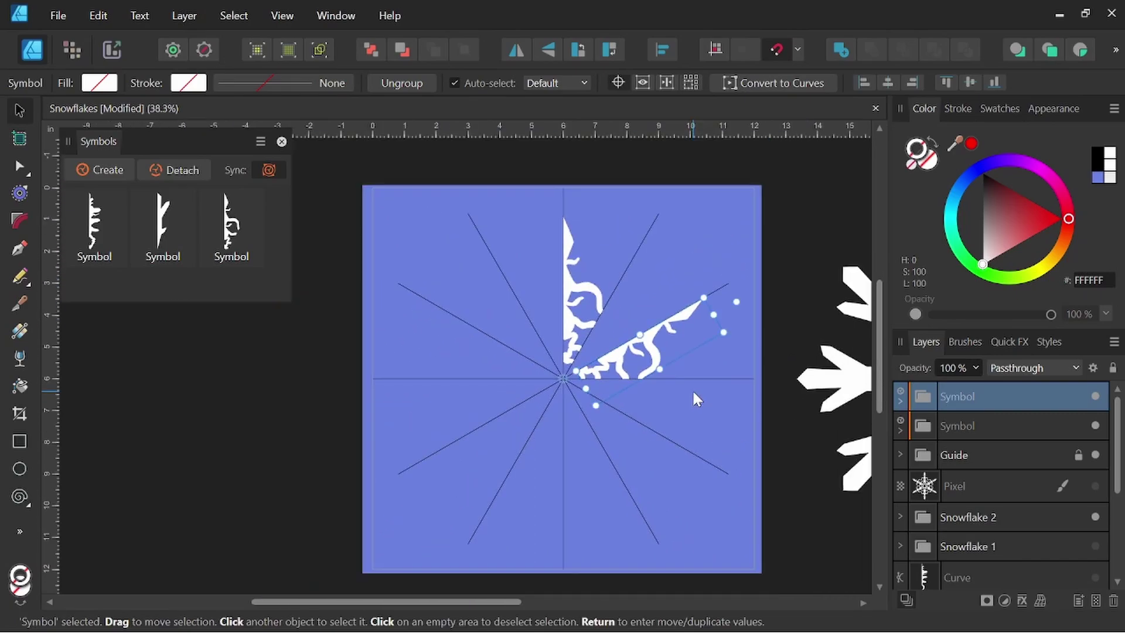
key("ctrl+j")
key("ctrl+j")
key("ctrl+j")
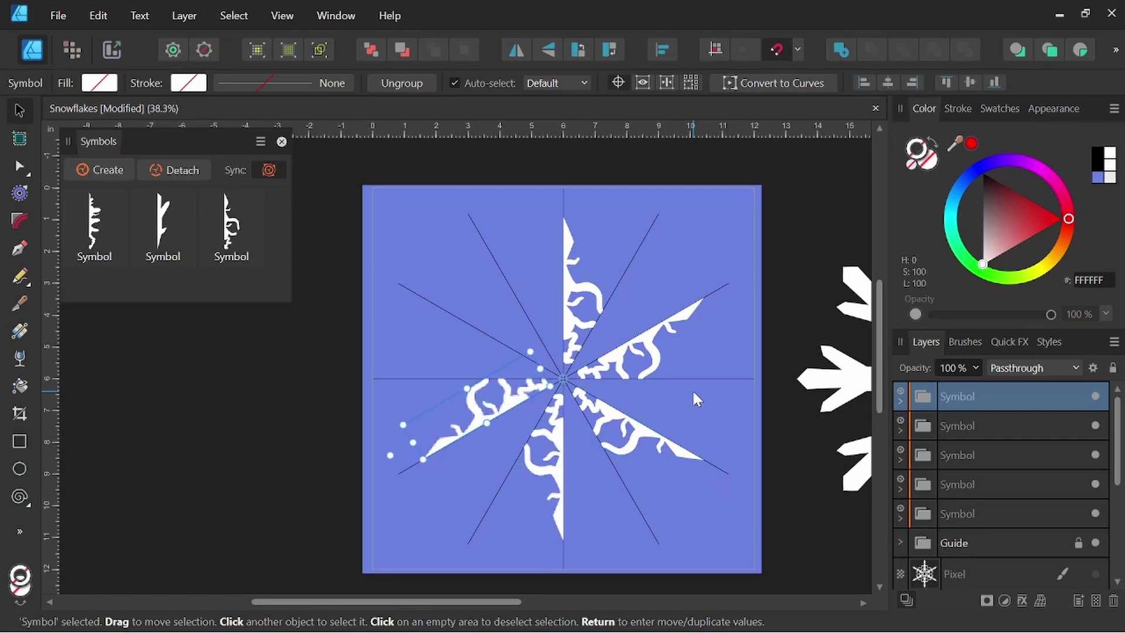
key("ctrl+j")
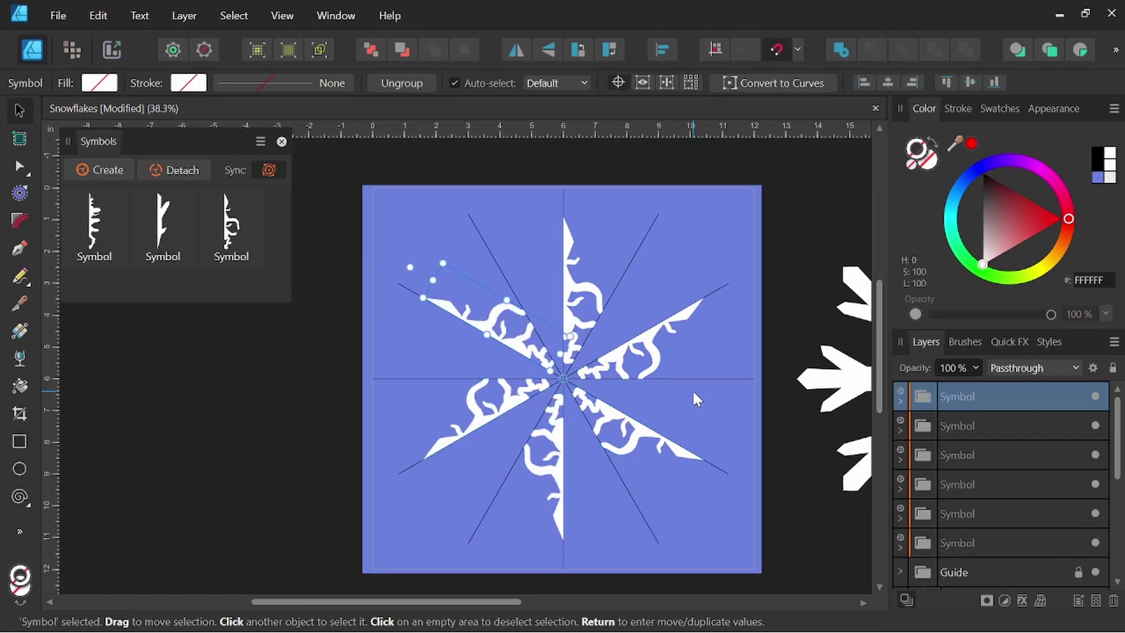
scroll(571, 278, "up", 2)
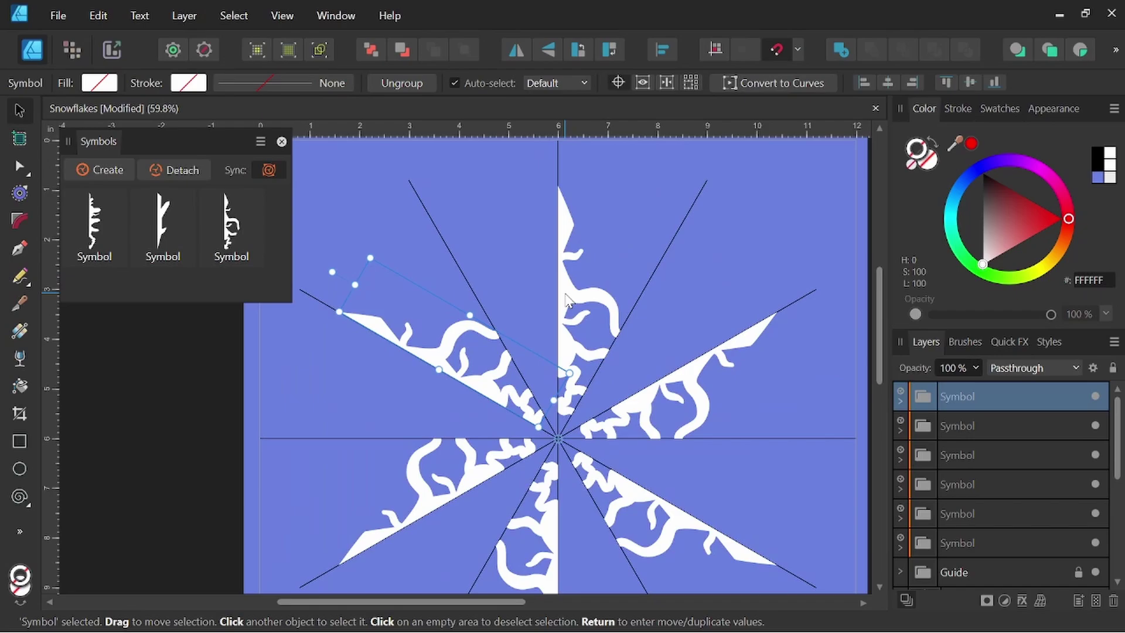
Step: Flip a copy of the top half-arm horizontally and snap it against the arm's left side
left_click(567, 300)
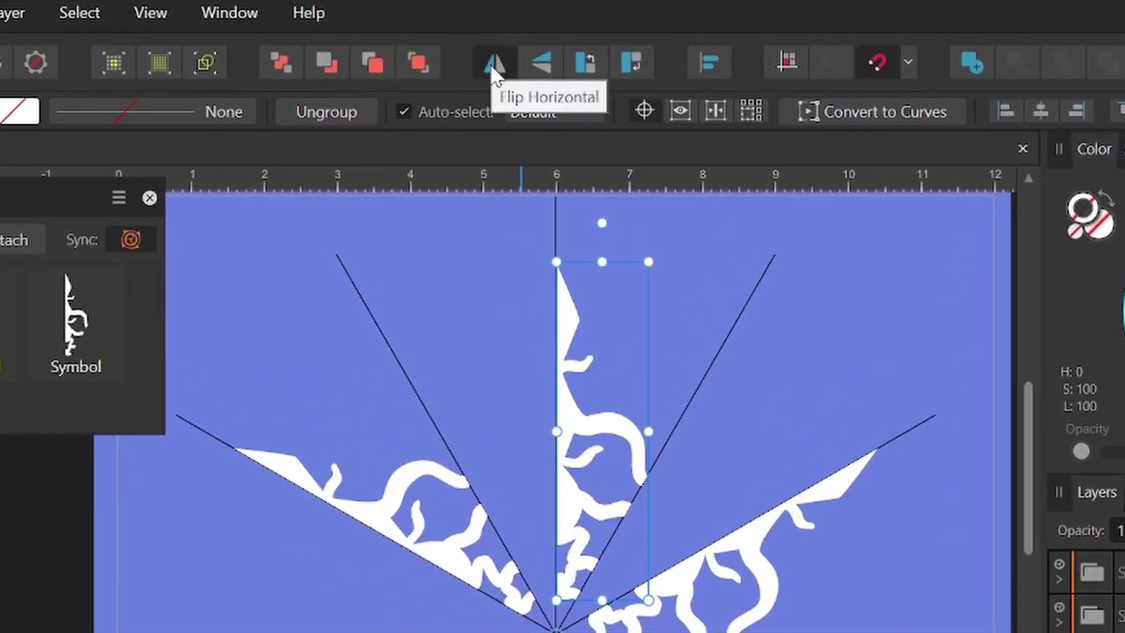
left_click(490, 63)
left_click_drag(639, 431, 546, 420)
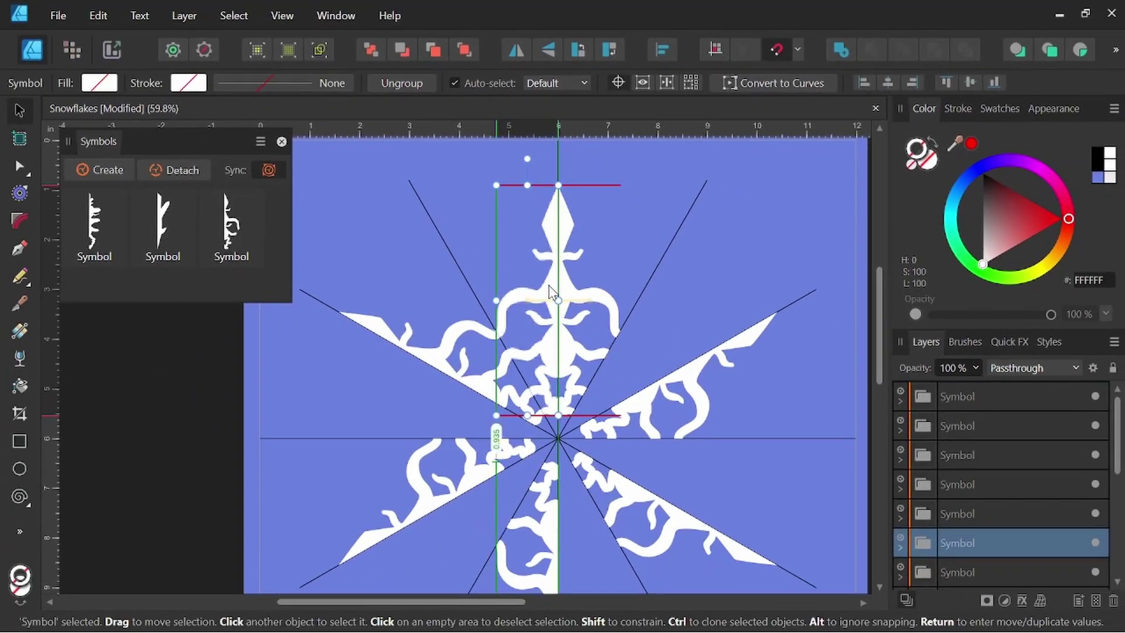
key("ctrl+d")
scroll(561, 223, "up", 5)
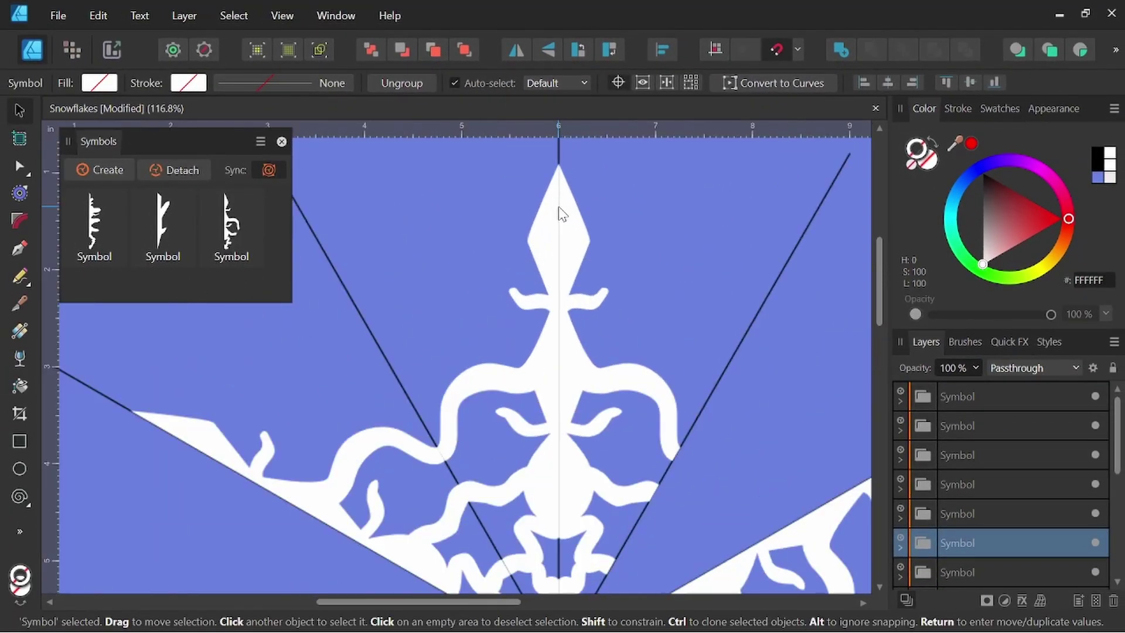
scroll(564, 209, "down", 3)
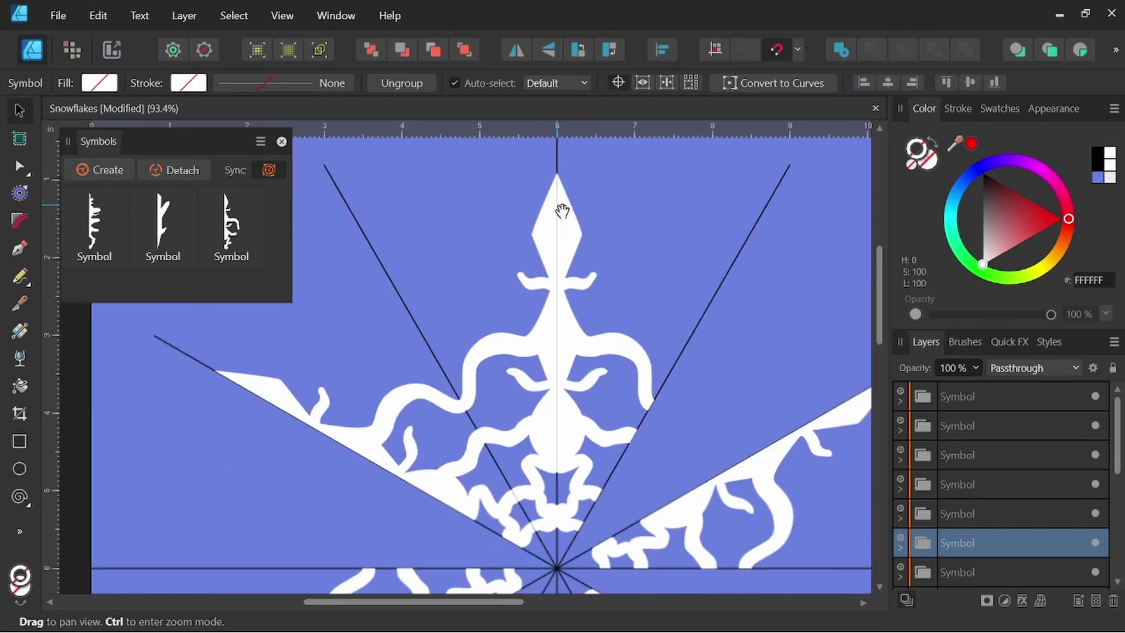
scroll(565, 209, "down", 3)
left_click_drag(563, 322, 549, 321)
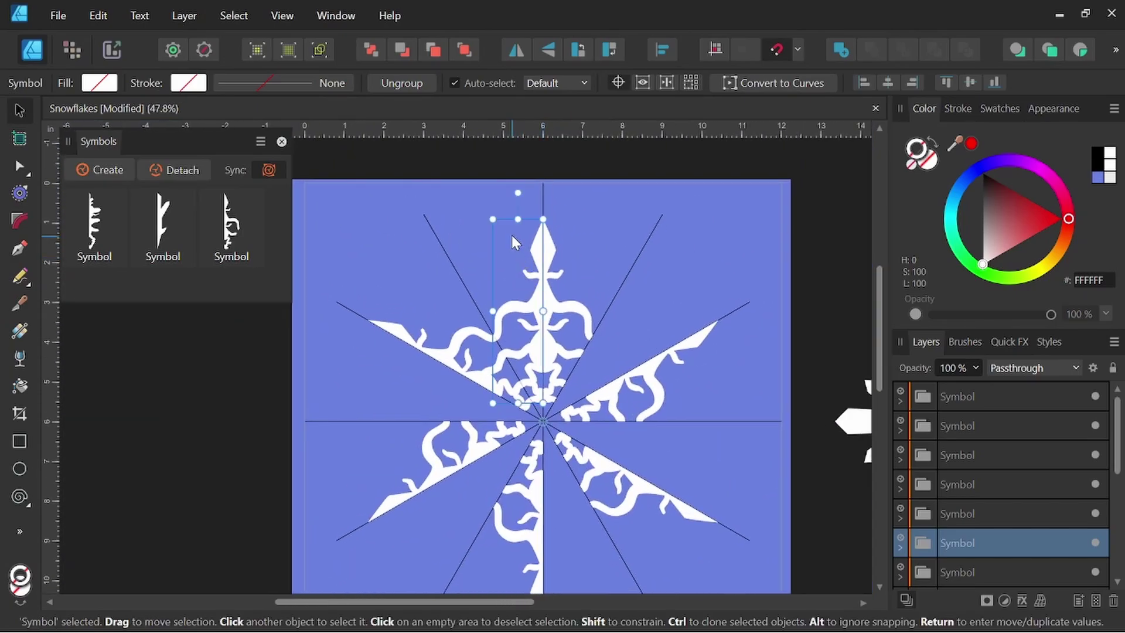
left_click(460, 154)
Step: Rotate copies of the mirrored half 60° apart onto the remaining five arms, then deselect
left_click_drag(583, 223, 572, 212)
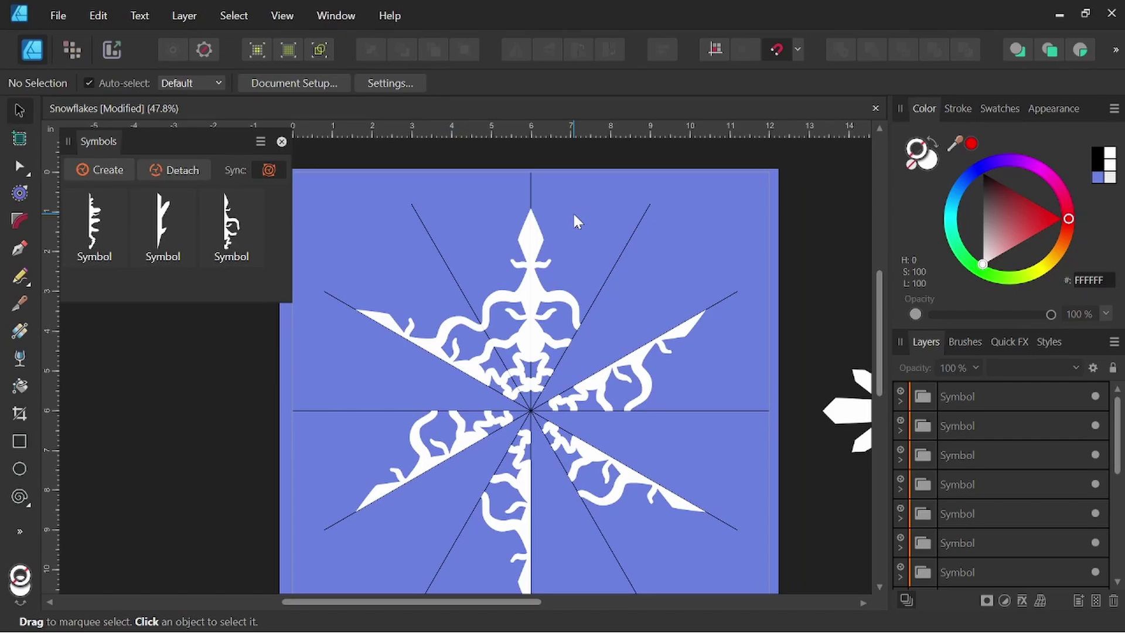
left_click(504, 303)
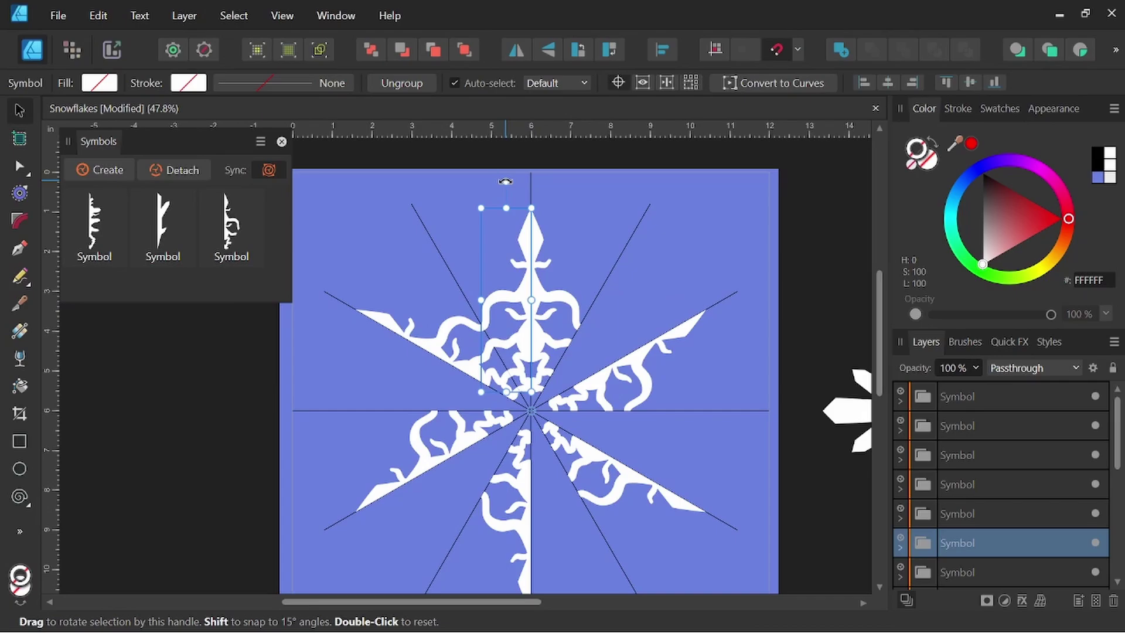
left_click_drag(505, 181, 282, 280)
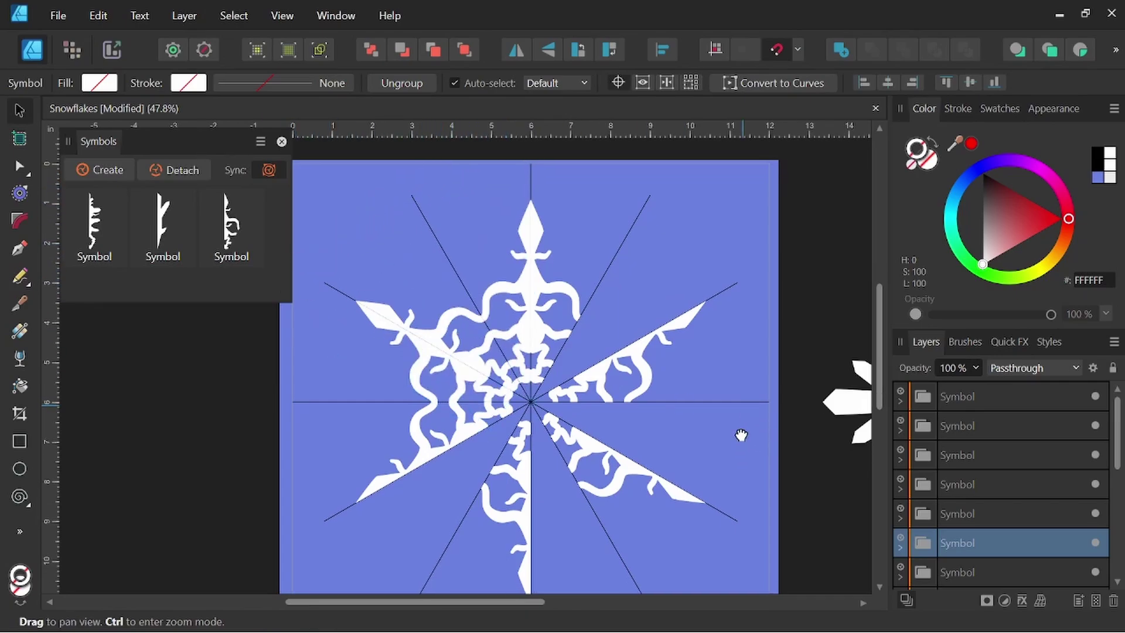
left_click_drag(740, 456, 732, 418)
key("ctrl+j")
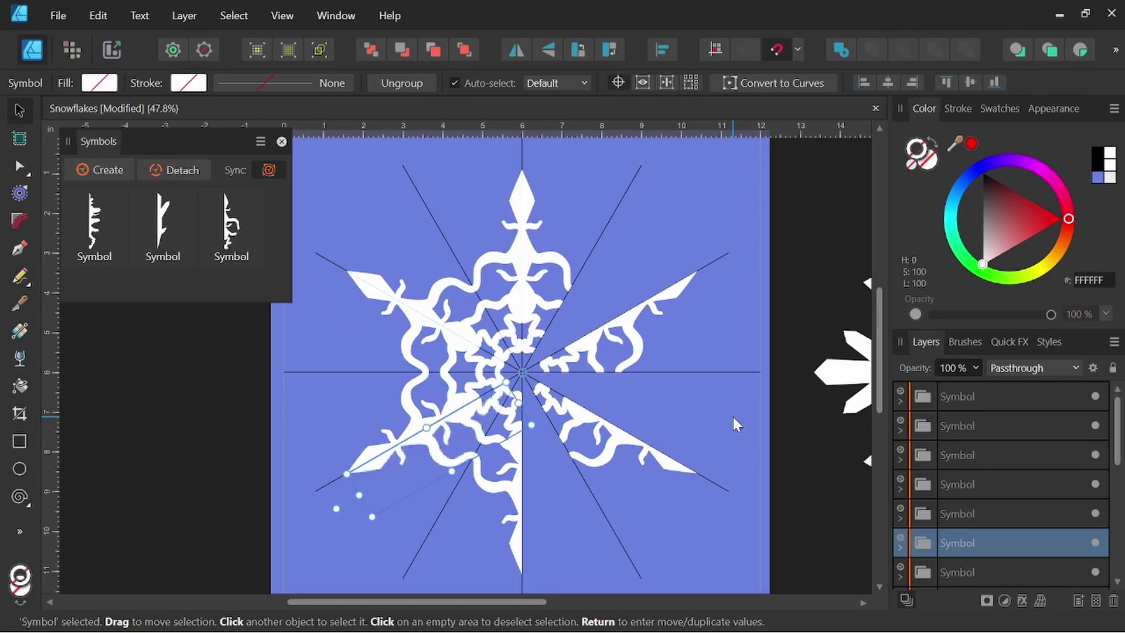
key("ctrl+j")
key("ctrl+j")
key("ctrl+j")
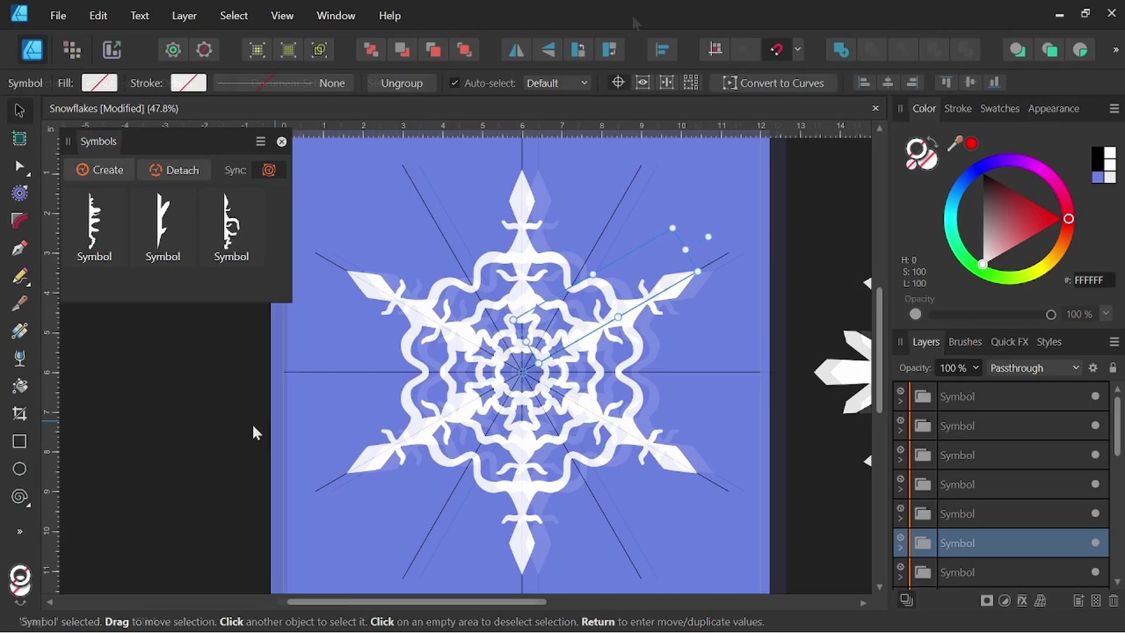
key("ctrl+d")
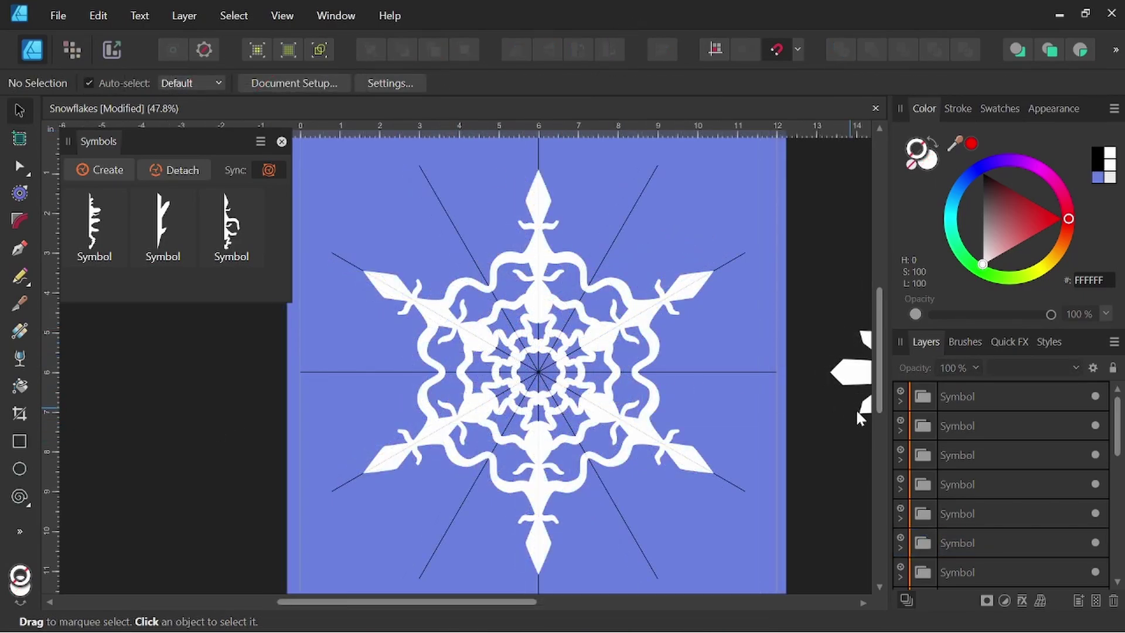
scroll(949, 446, "down", 1)
scroll(954, 449, "down", 5)
scroll(970, 415, "up", 3)
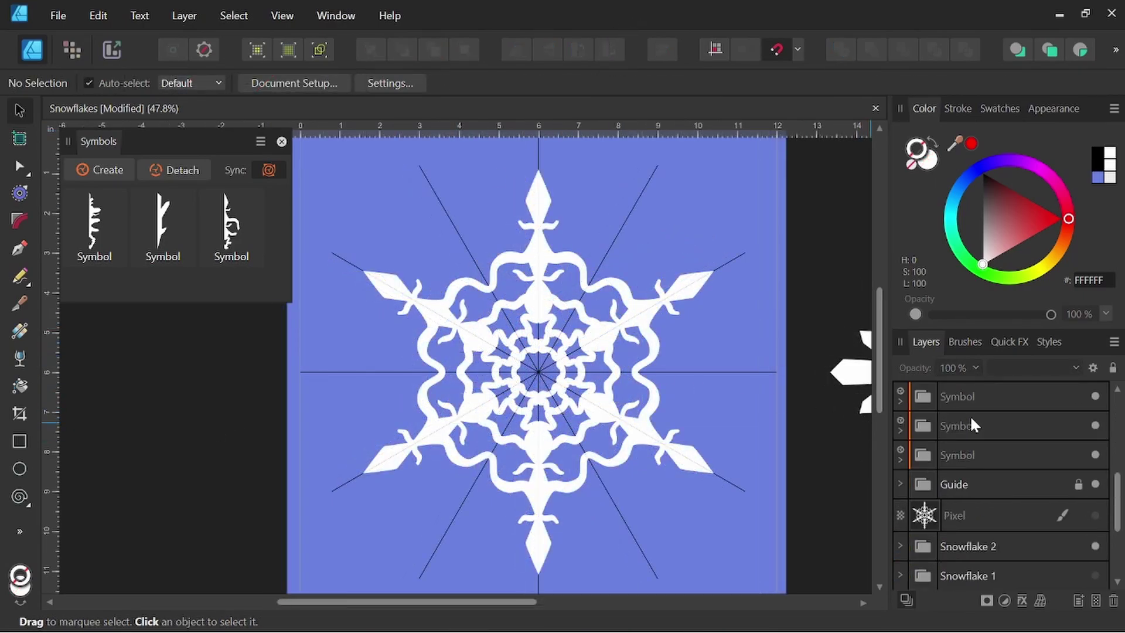
Step: Hide the Guide layer and expand a top-arm Symbol layer to reach its Curve
left_click(1095, 484)
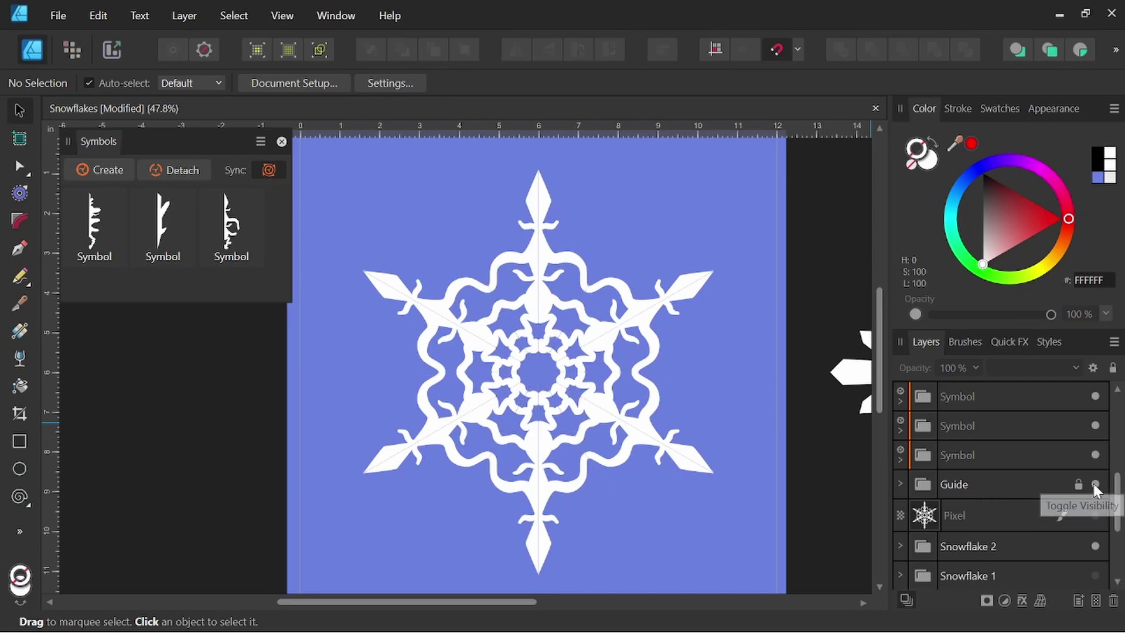
scroll(563, 354, "up", 1)
scroll(1001, 444, "up", 3)
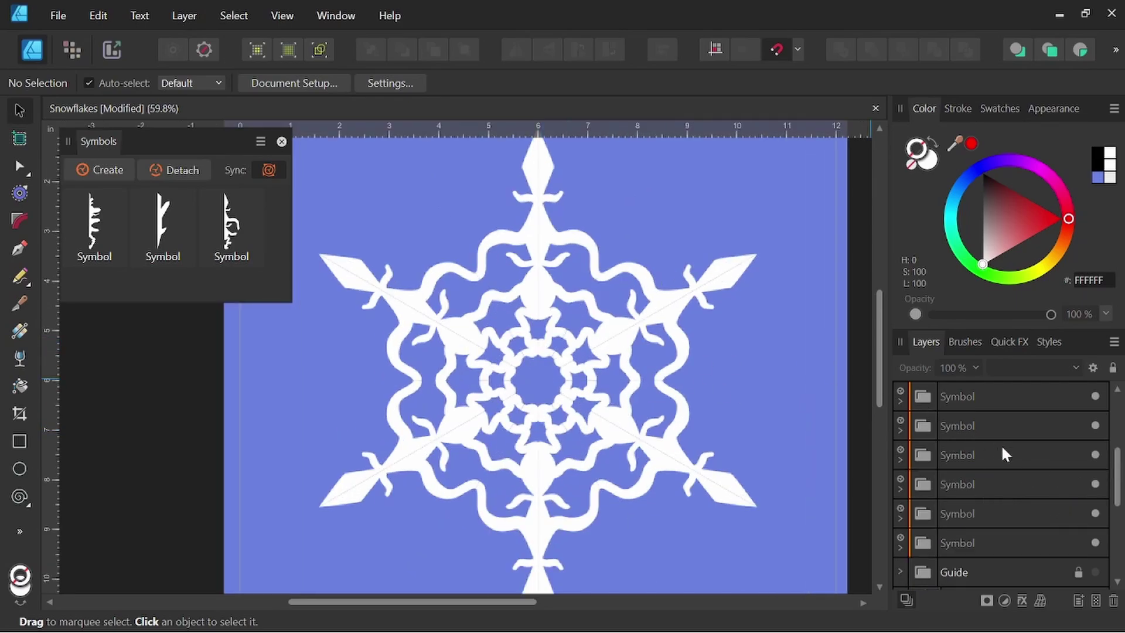
scroll(983, 409, "up", 1)
left_click(909, 400)
left_click(530, 208)
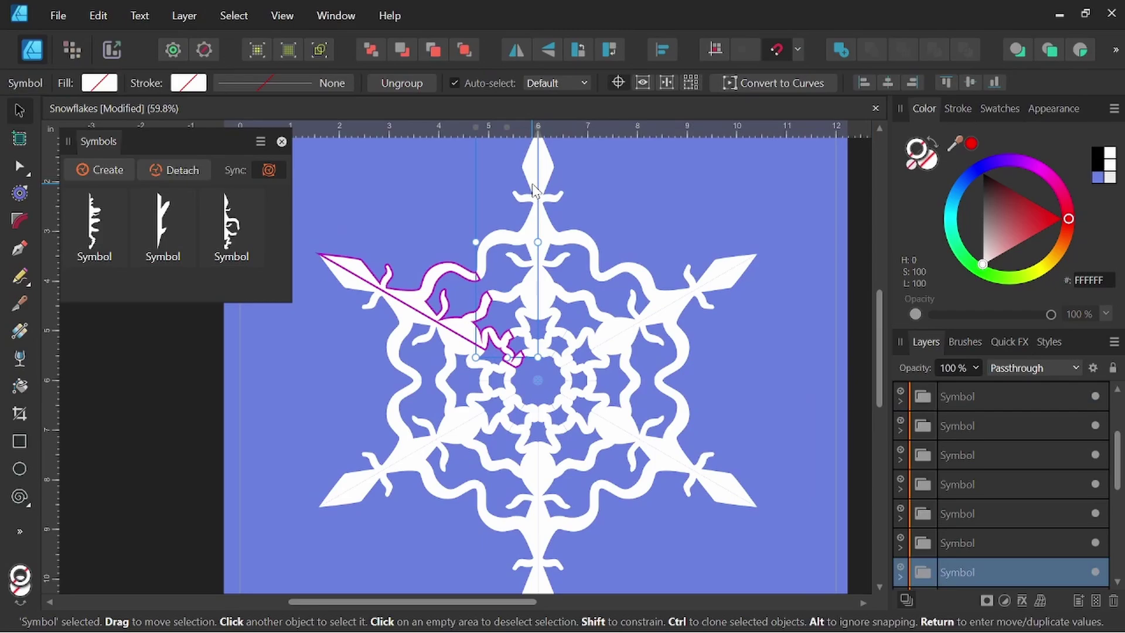
scroll(533, 246, "up", 5)
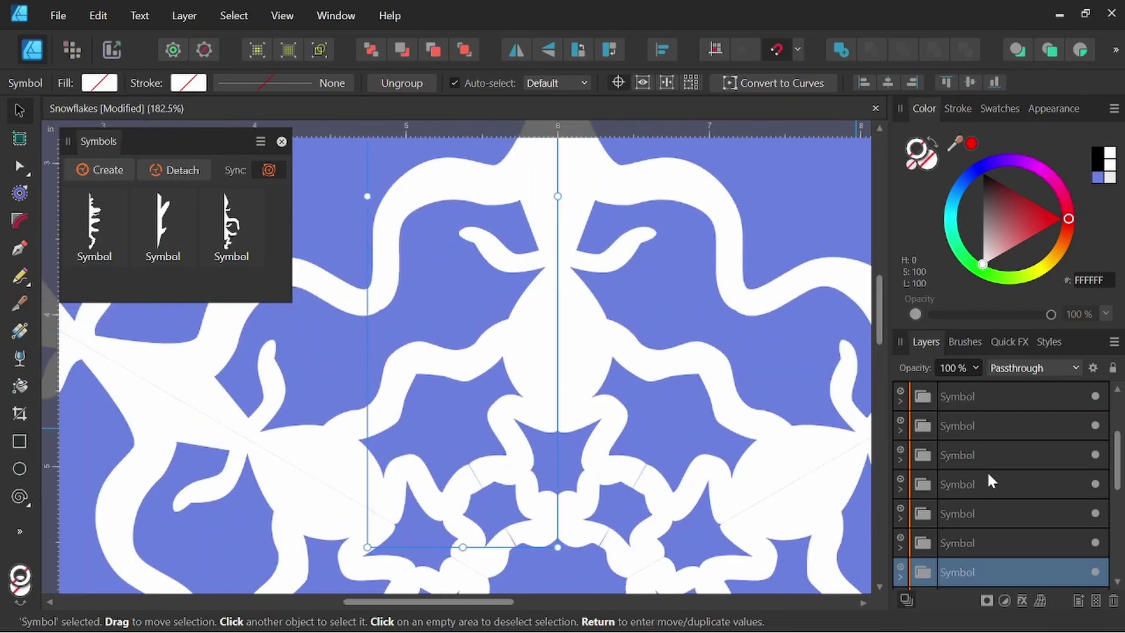
scroll(978, 540, "down", 3)
left_click(898, 486)
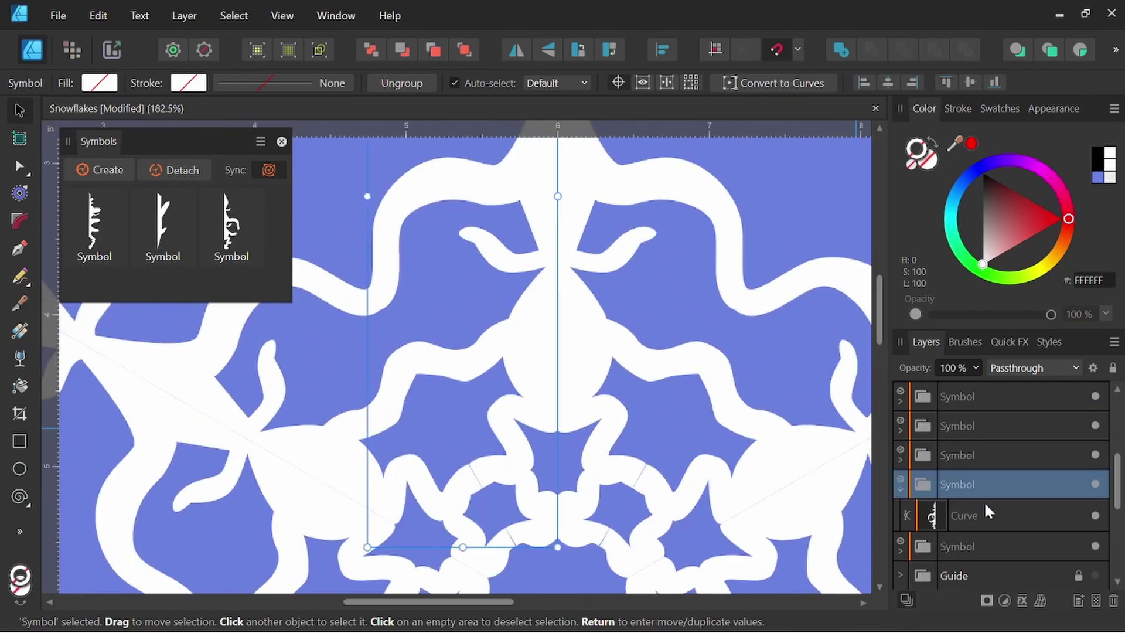
Step: With the Node tool, reshape the side branch tip and move the top arm's seam node onto the centre guide
left_click(963, 514)
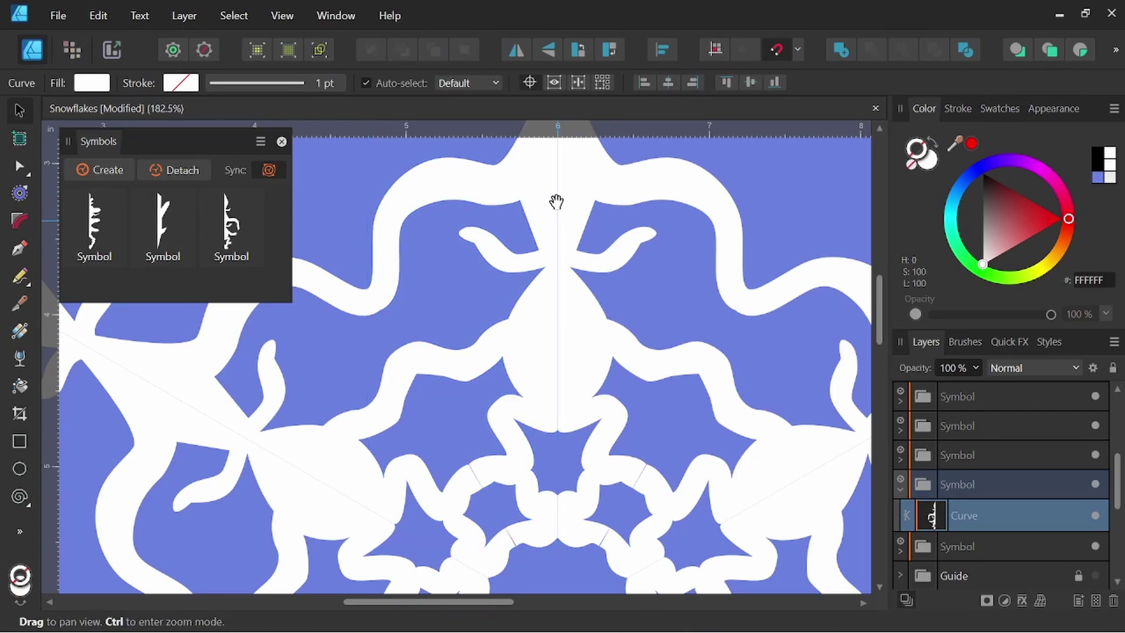
left_click_drag(562, 223, 532, 319)
scroll(530, 244, "up", 2)
scroll(538, 256, "up", 1)
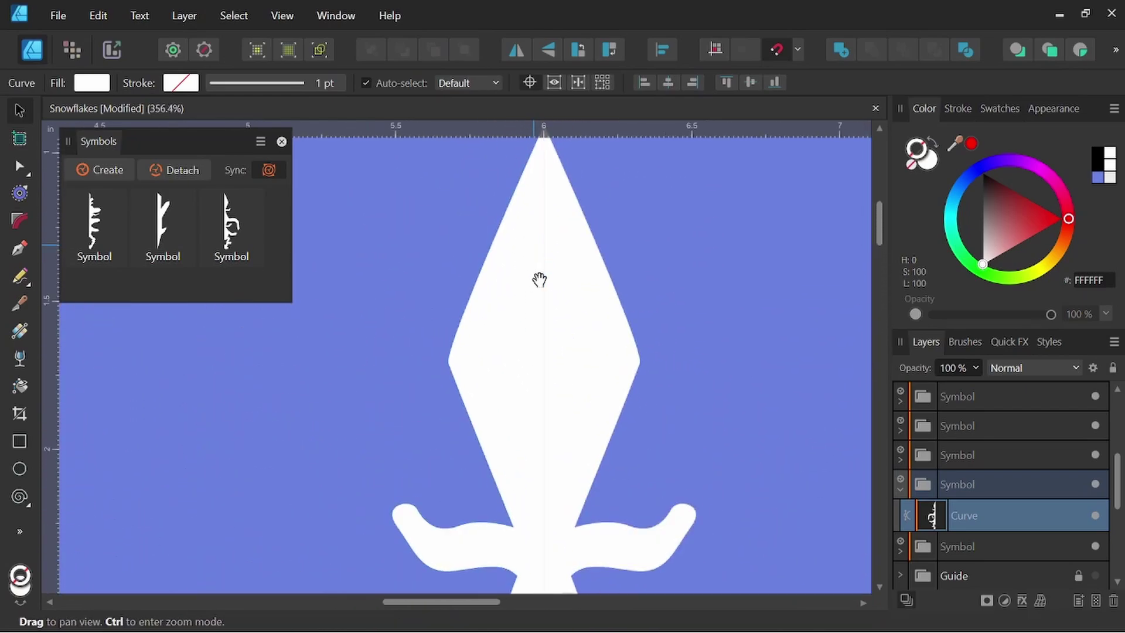
key("a")
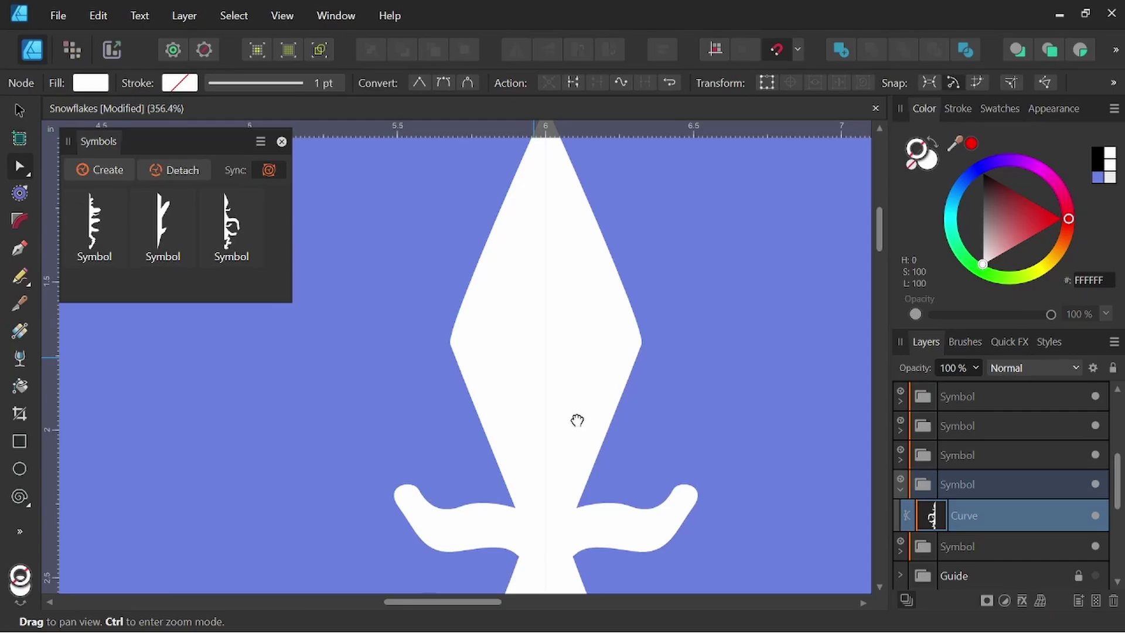
left_click_drag(578, 422, 537, 246)
left_click_drag(373, 332, 366, 320)
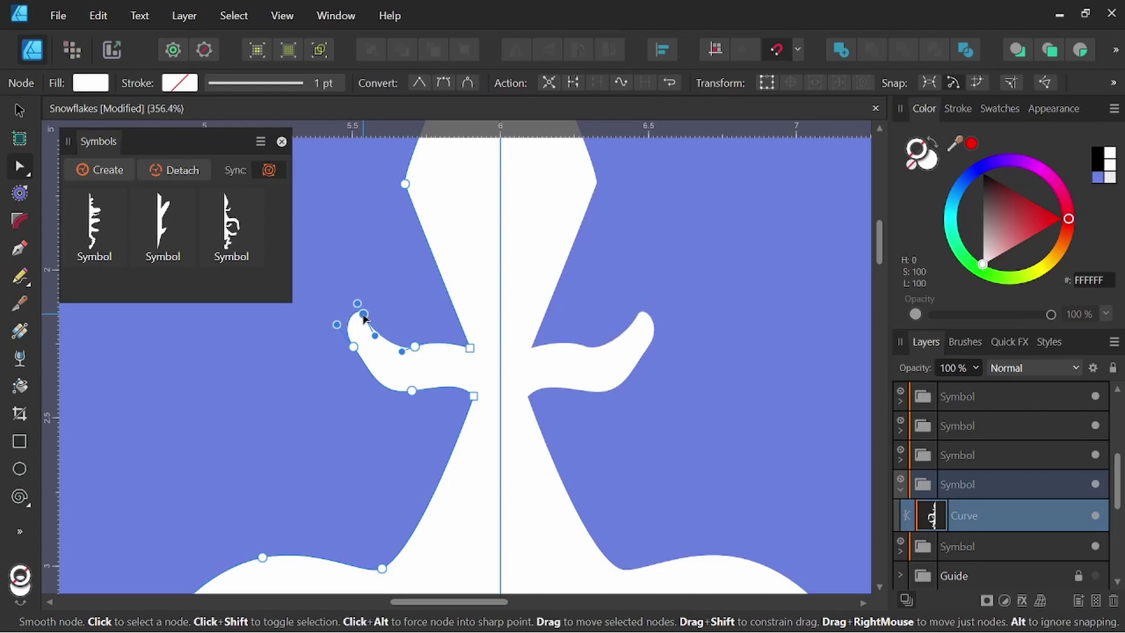
scroll(527, 323, "down", 3)
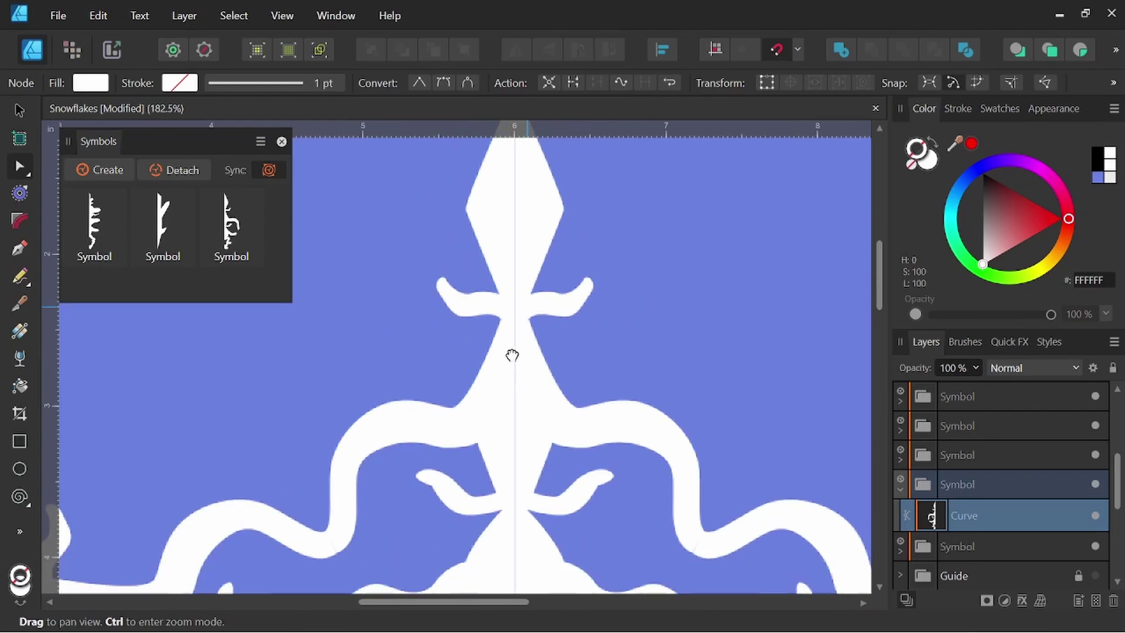
scroll(475, 417, "up", 3)
scroll(473, 416, "up", 2)
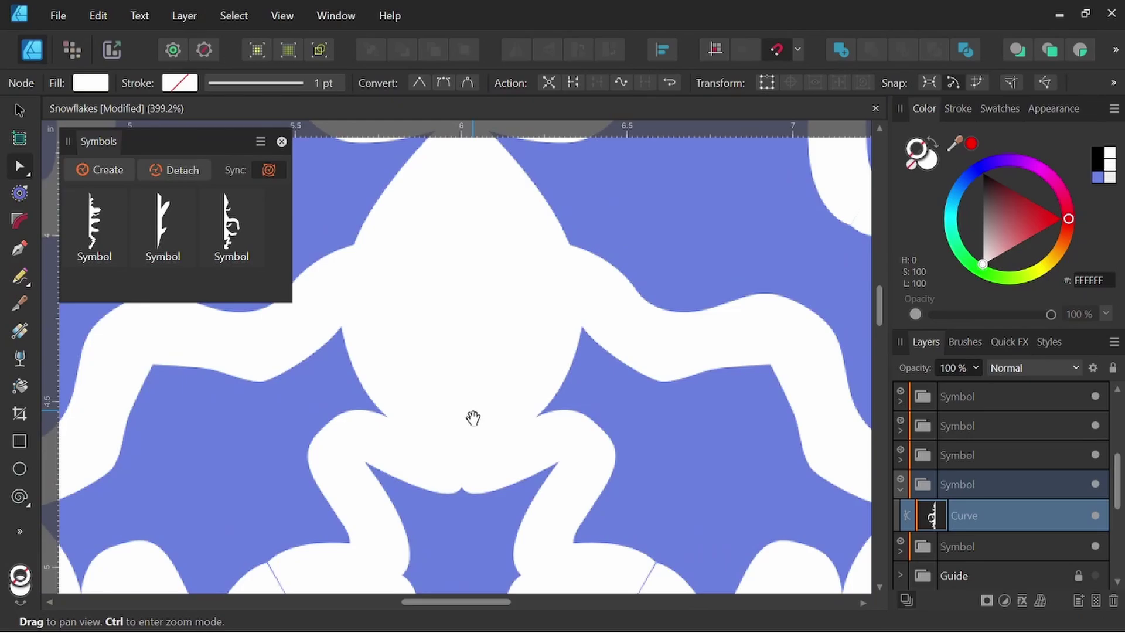
scroll(462, 447, "up", 2)
scroll(483, 406, "up", 2)
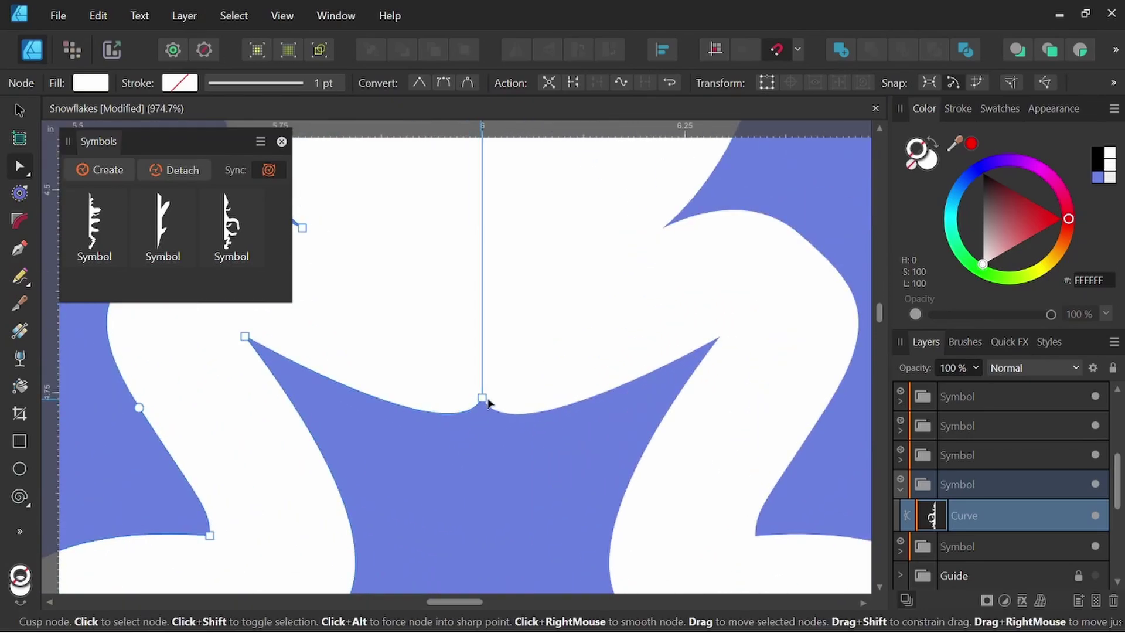
left_click(488, 402)
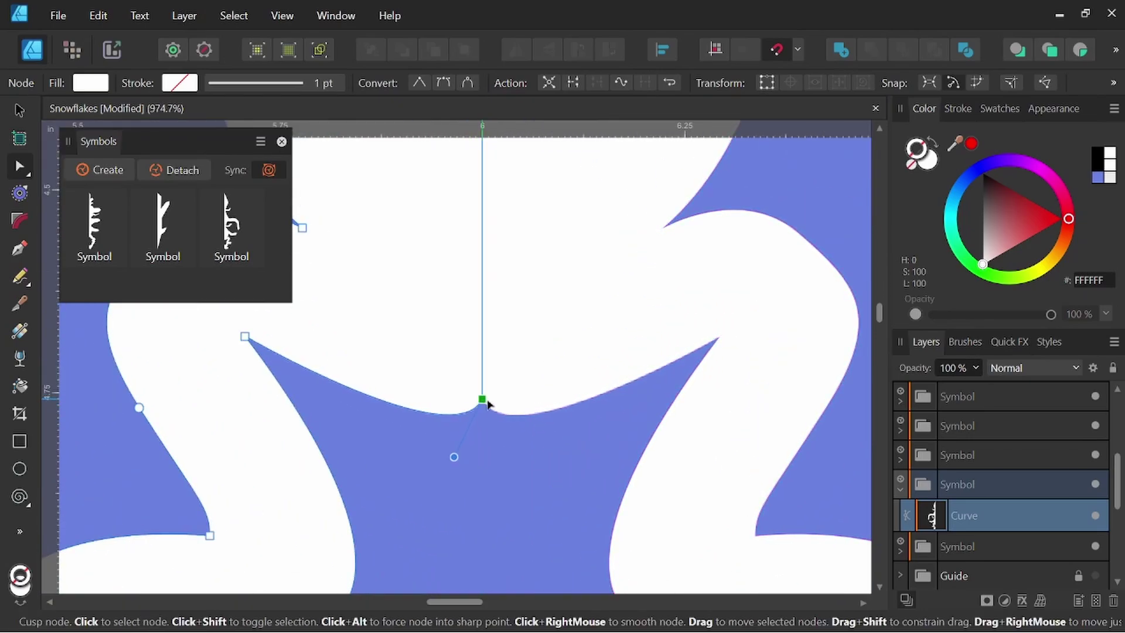
left_click_drag(487, 401, 491, 403)
scroll(506, 379, "down", 3)
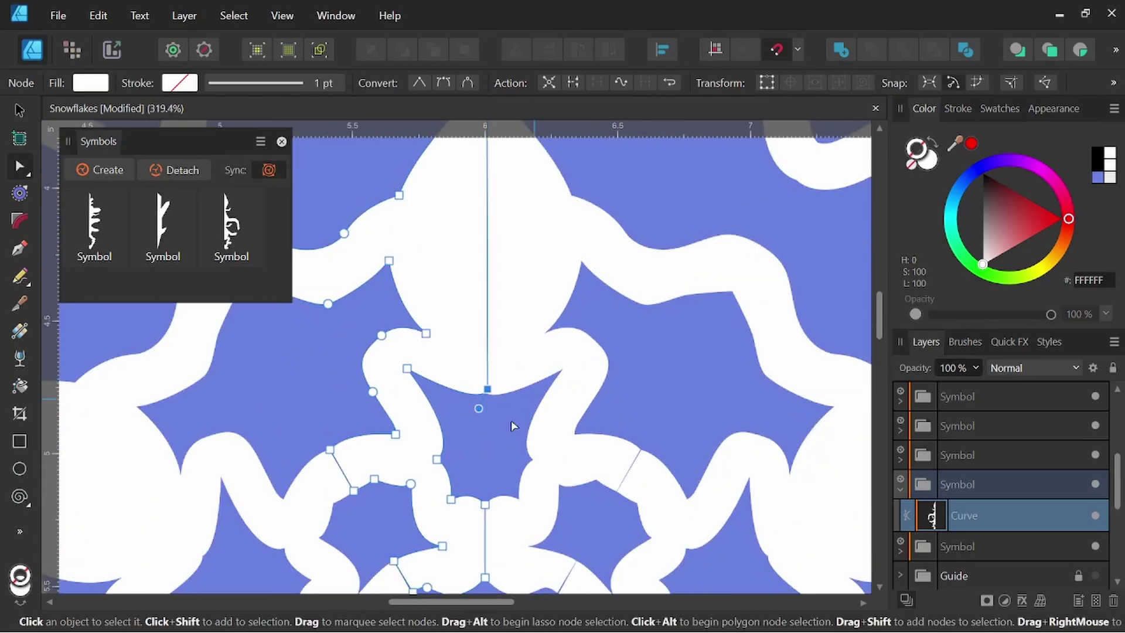
scroll(541, 410, "up", 2)
Step: Nudge the neighbouring arm's seam and bottom nodes onto the centre guide to close the gaps
left_click_drag(540, 409, 574, 460)
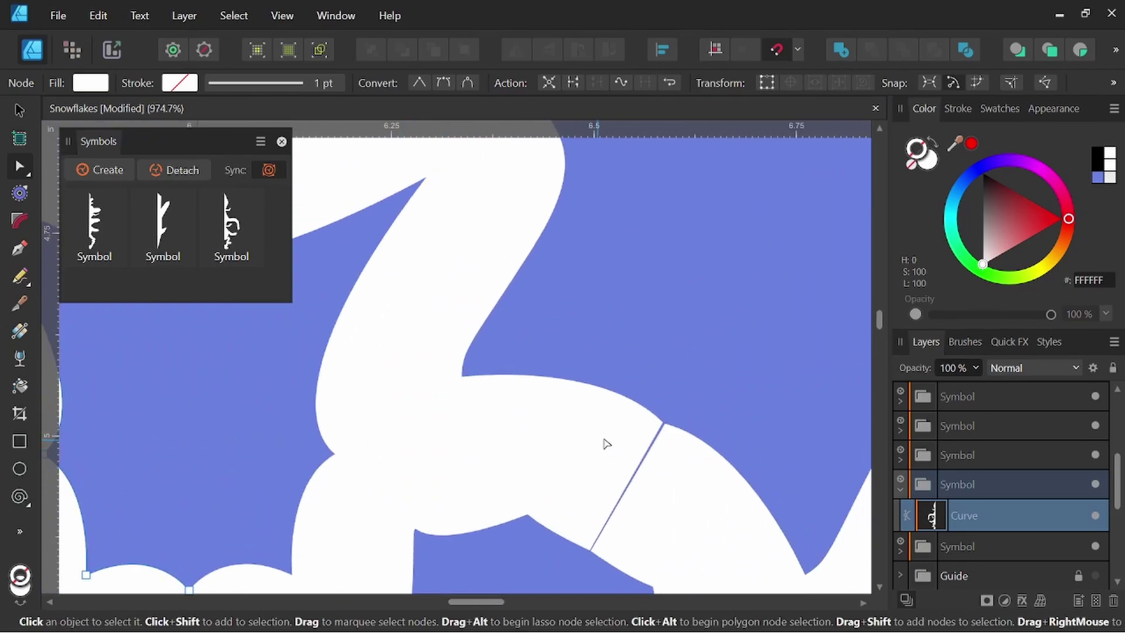
scroll(653, 428, "up", 3)
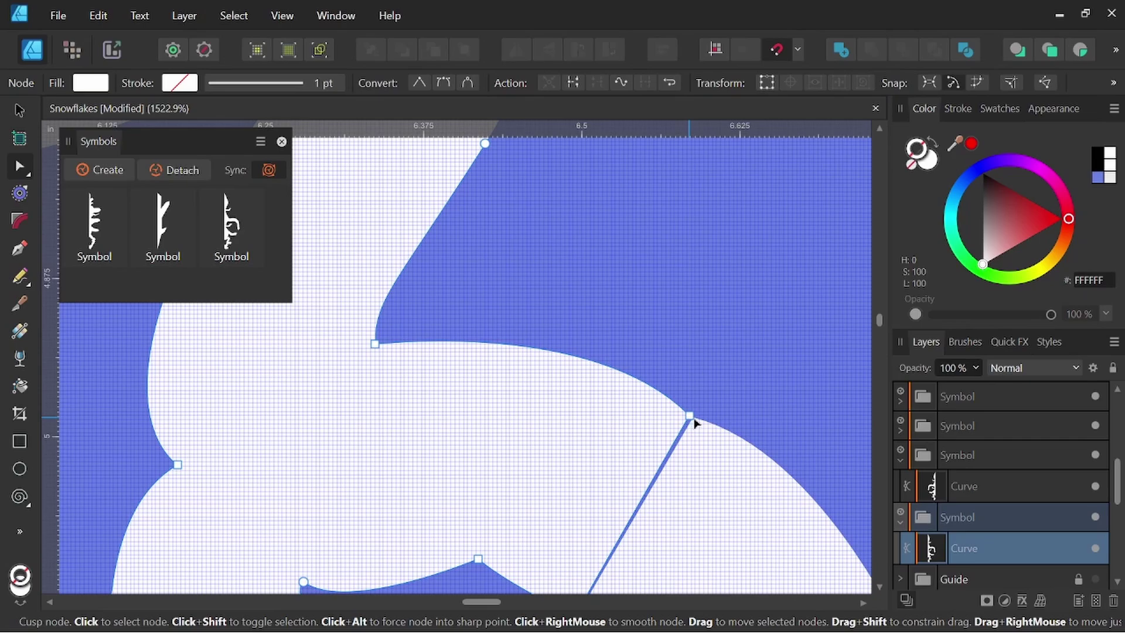
left_click(690, 416)
left_click_drag(660, 530, 632, 382)
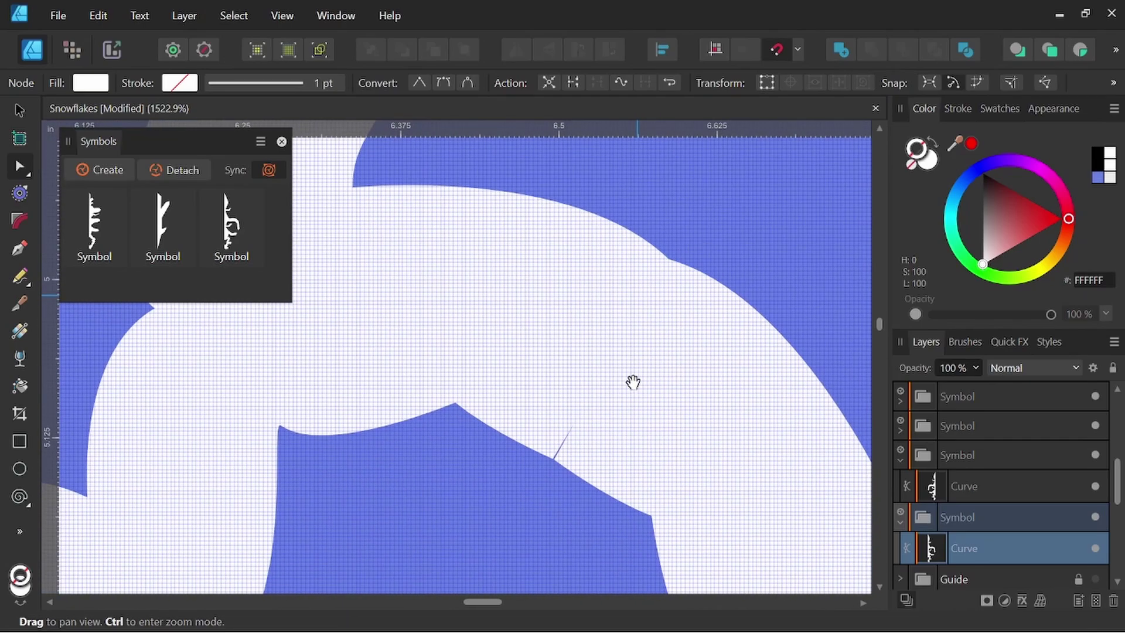
scroll(544, 466, "up", 3)
left_click(563, 449)
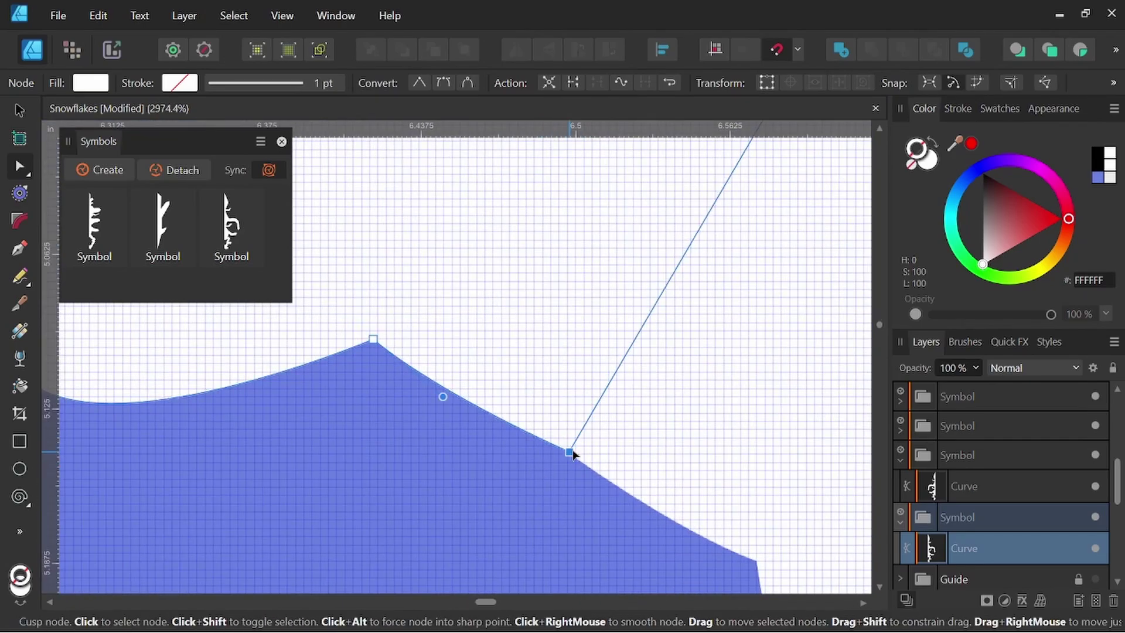
scroll(571, 458, "down", 10)
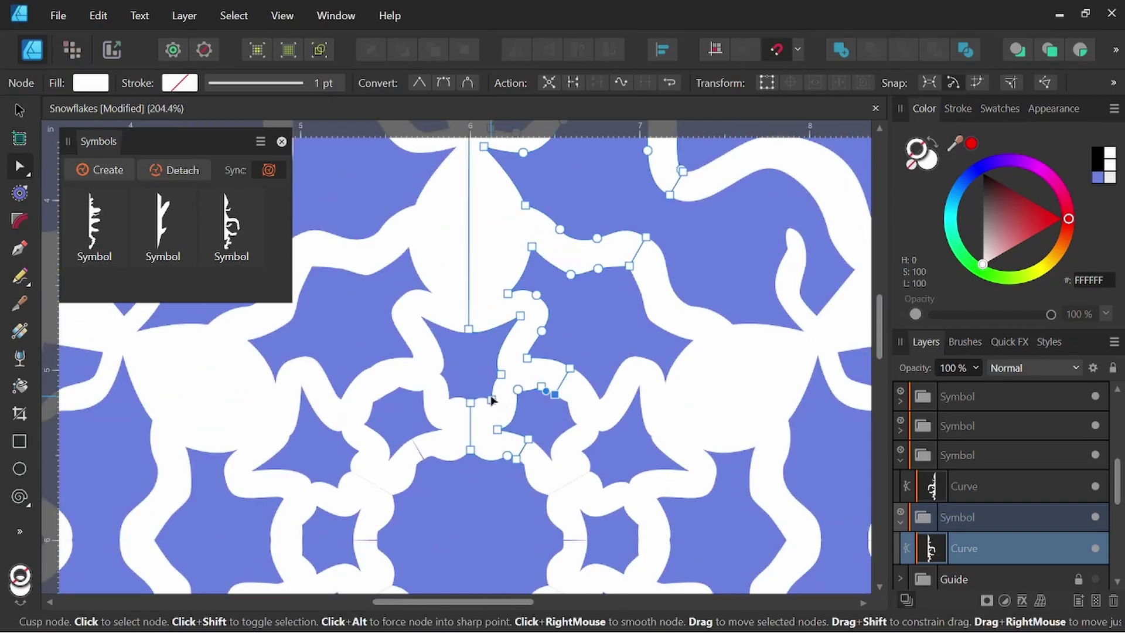
scroll(460, 419, "up", 5)
scroll(616, 343, "up", 3)
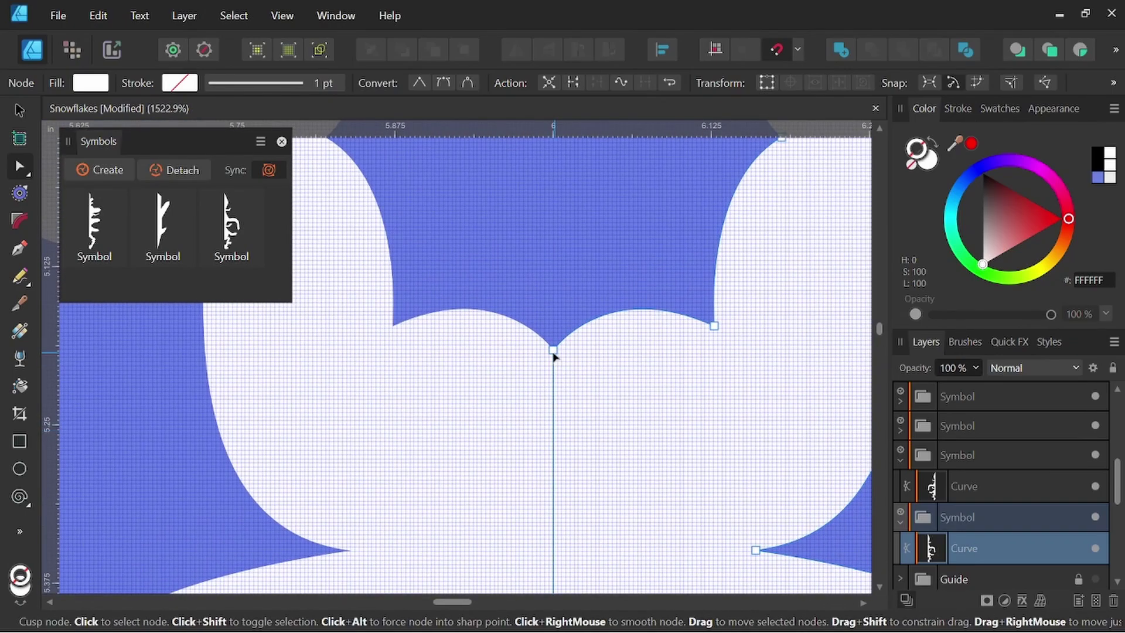
left_click_drag(551, 350, 546, 352)
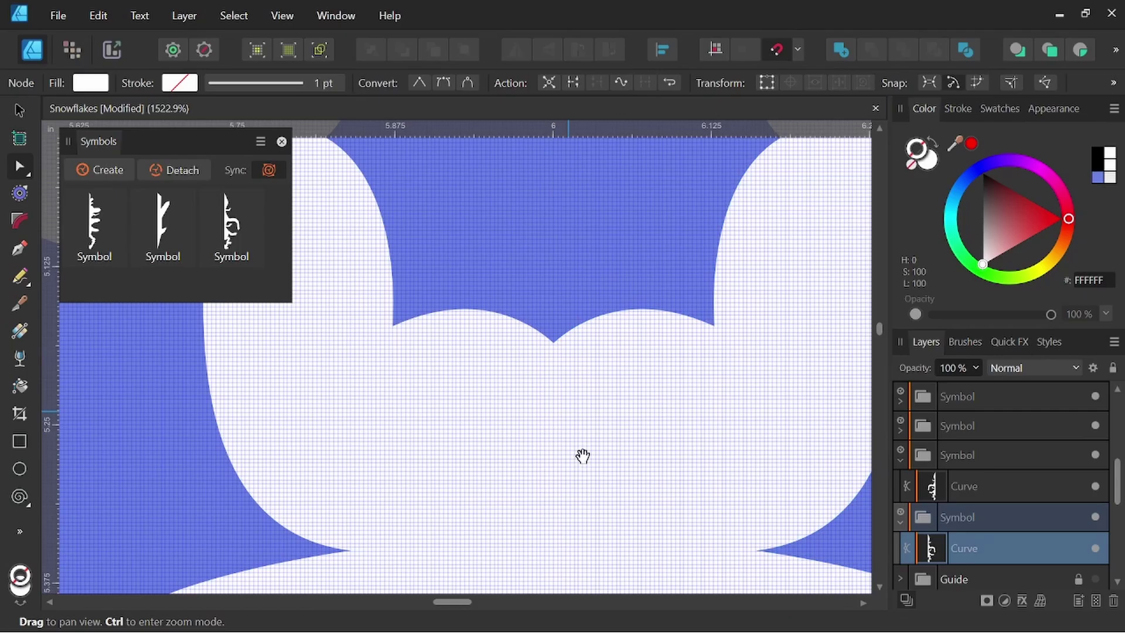
scroll(582, 474, "down", 3)
scroll(563, 414, "up", 2)
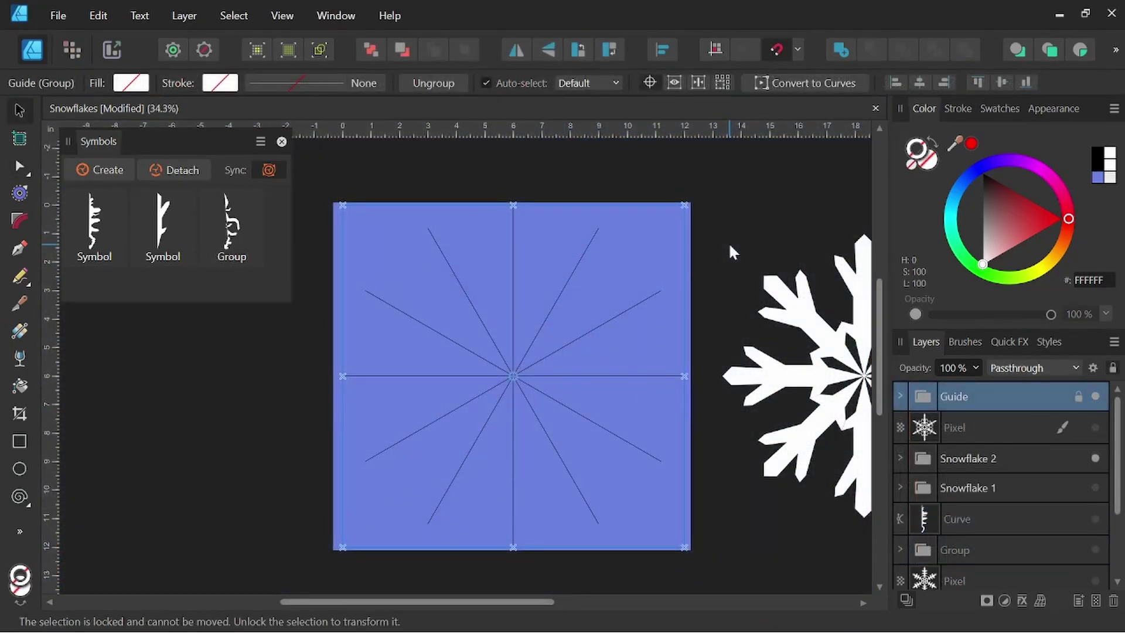
left_click(729, 245)
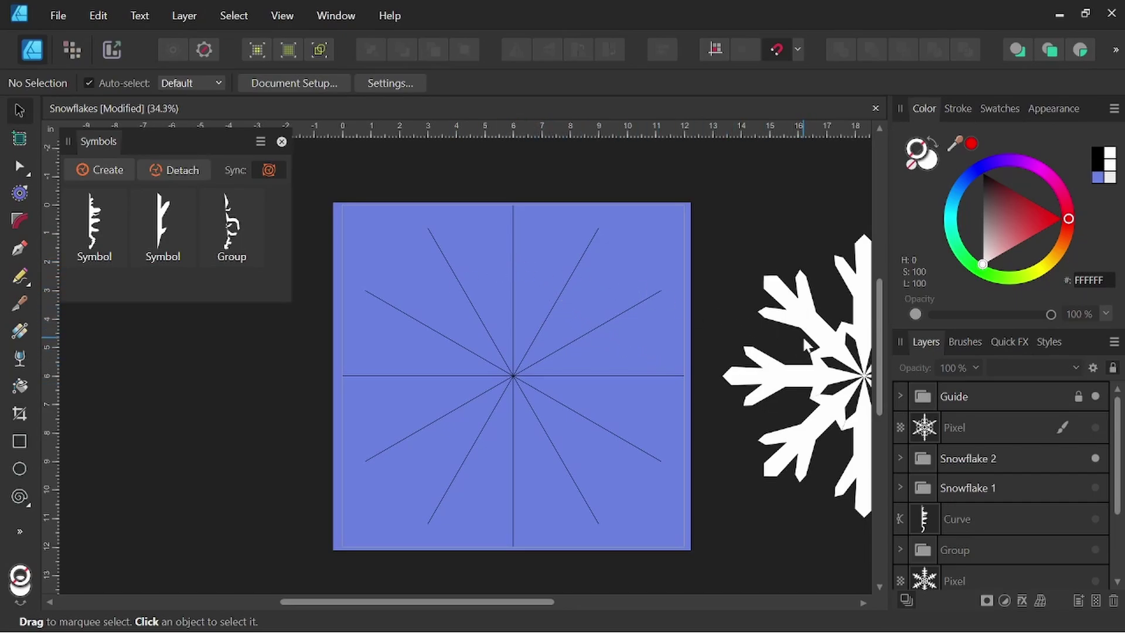
left_click_drag(776, 325, 551, 311)
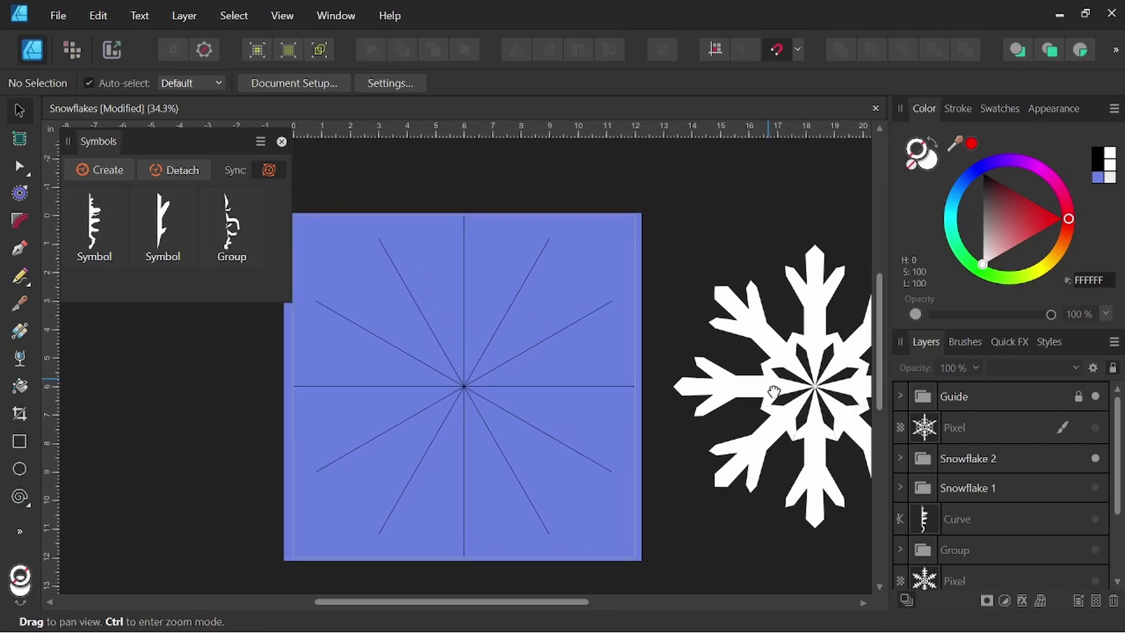
scroll(585, 262, "up", 1)
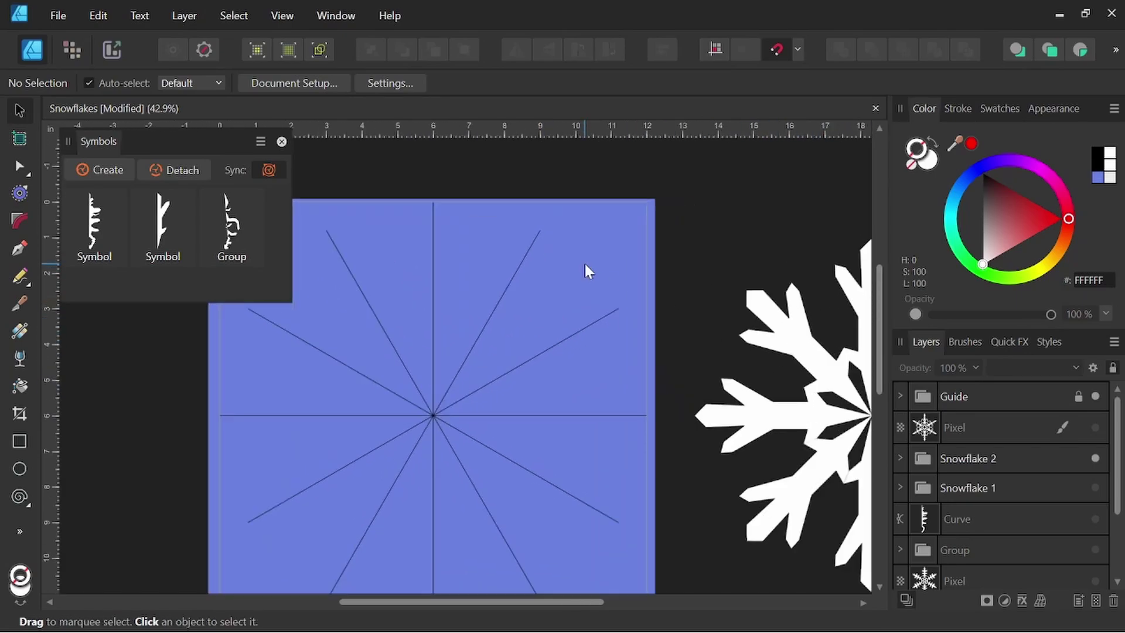
Step: With the Pen tool, trace the upper arm outline with a side branch along the vertical guide
left_click(19, 248)
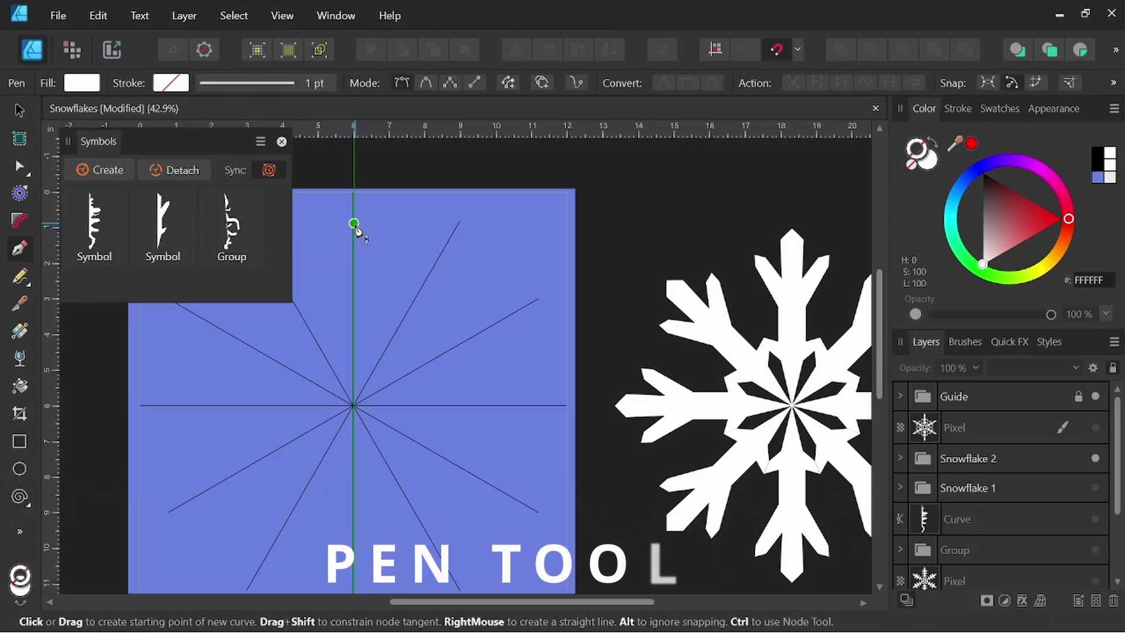
left_click(354, 224)
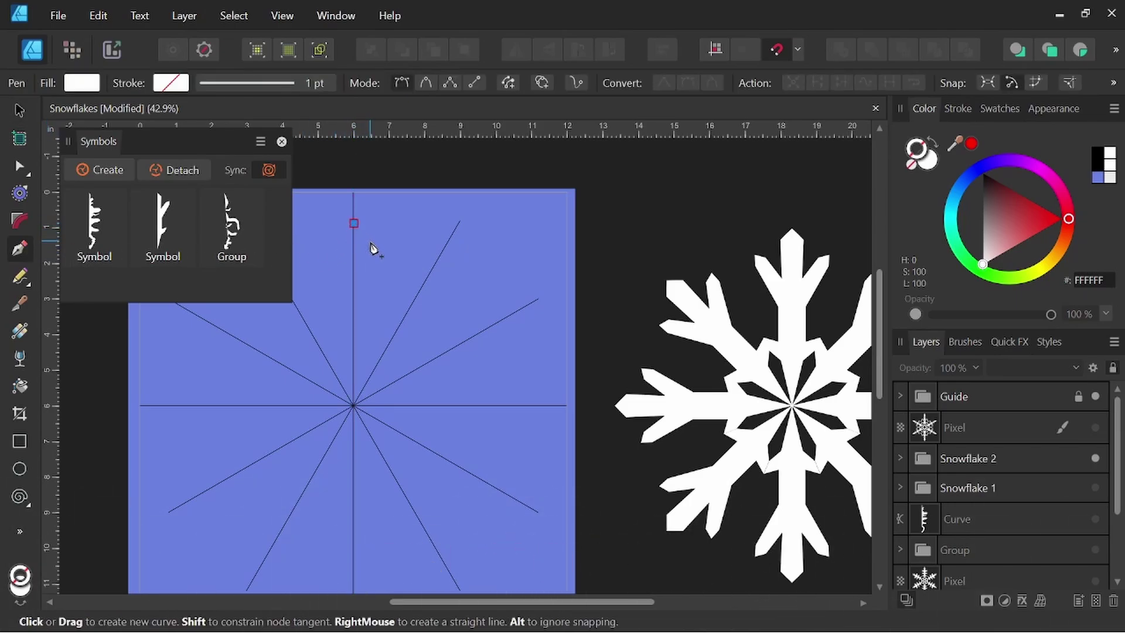
left_click(369, 243)
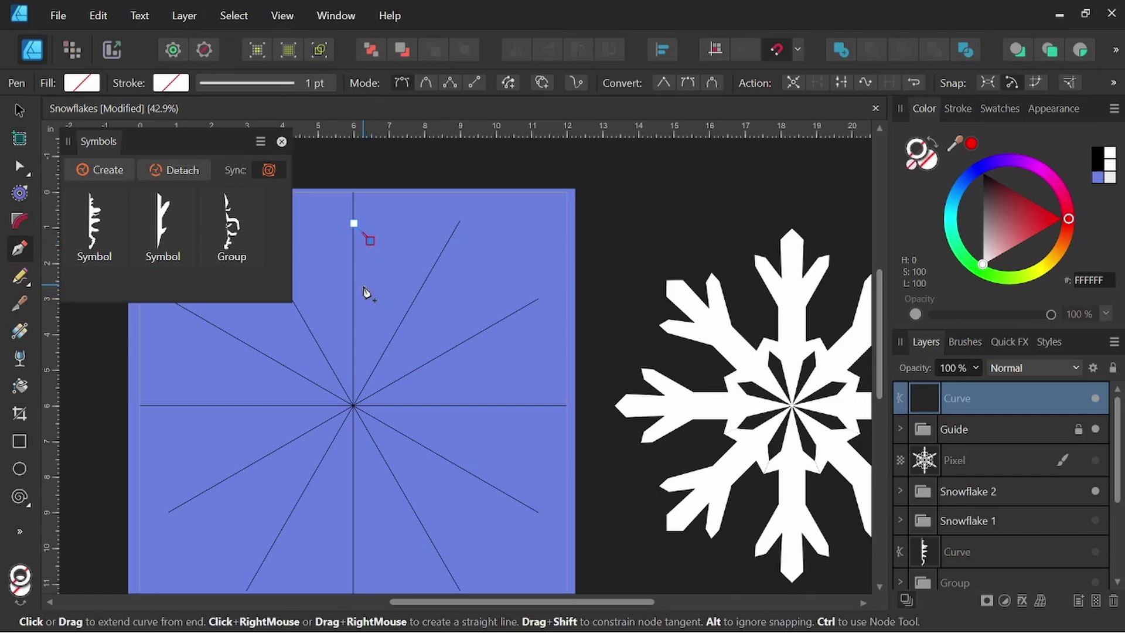
left_click(363, 284)
left_click(385, 259)
left_click(401, 264)
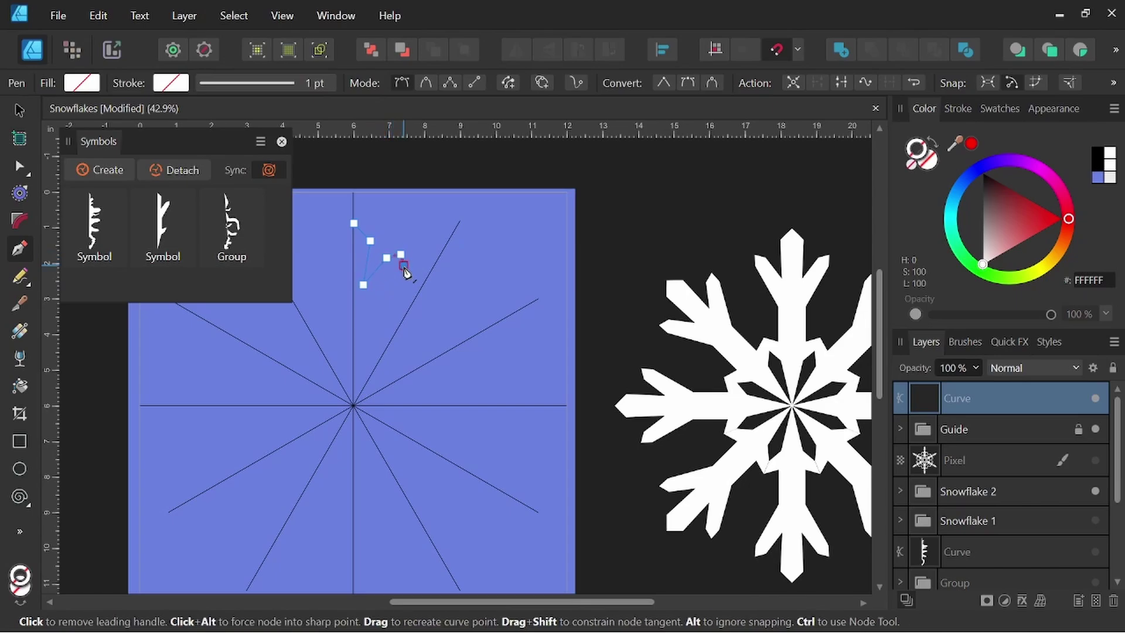
left_click(362, 311)
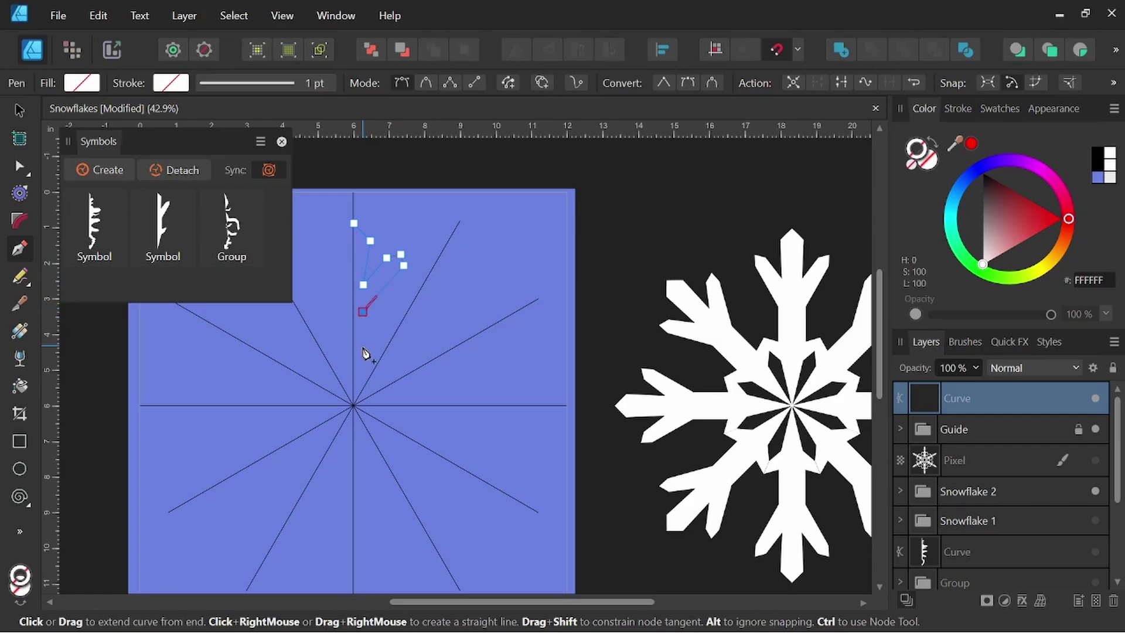
left_click(363, 345)
scroll(390, 344, "up", 2)
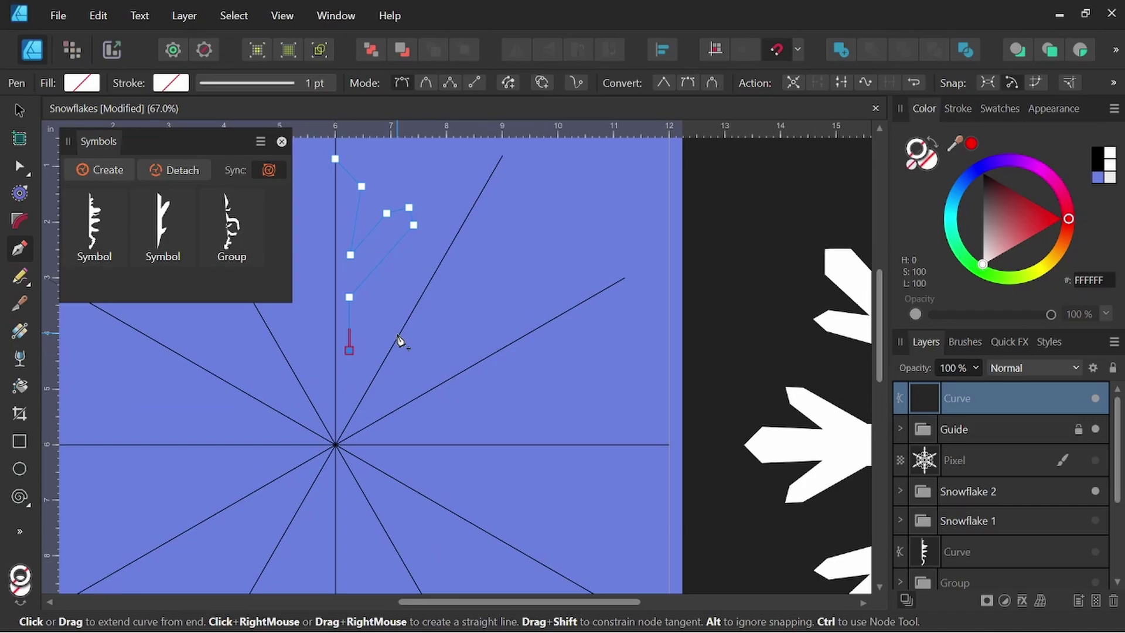
scroll(398, 339, "up", 2)
Step: Continue the outline along the diagonal guide down to the centre and close it at the first node
left_click(396, 337)
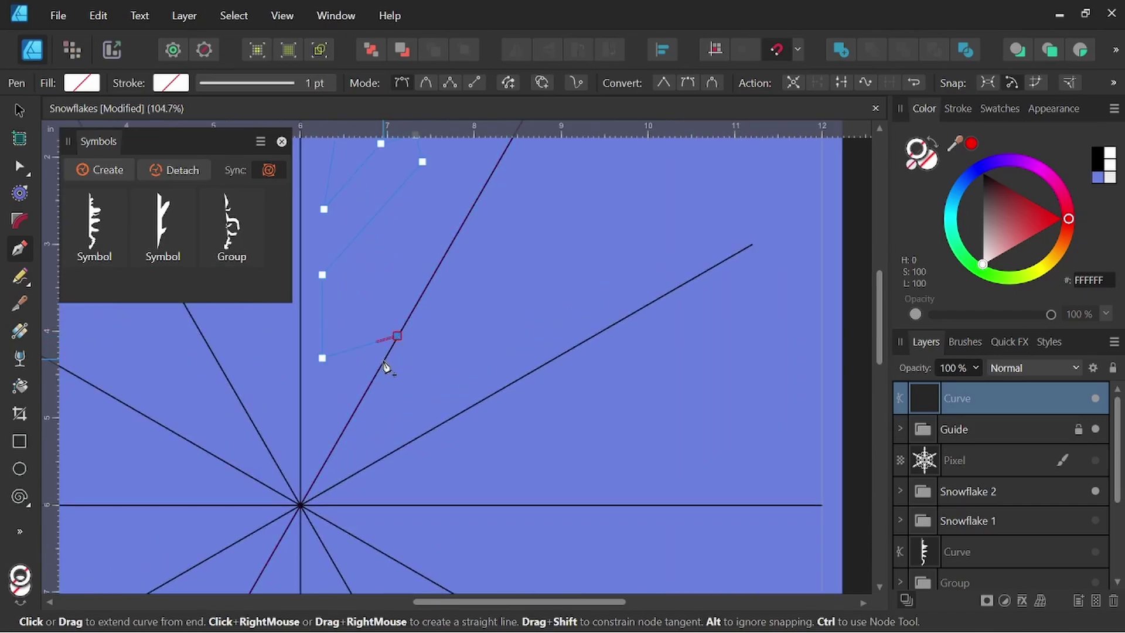
left_click(384, 360)
left_click(324, 388)
scroll(333, 378, "down", 4)
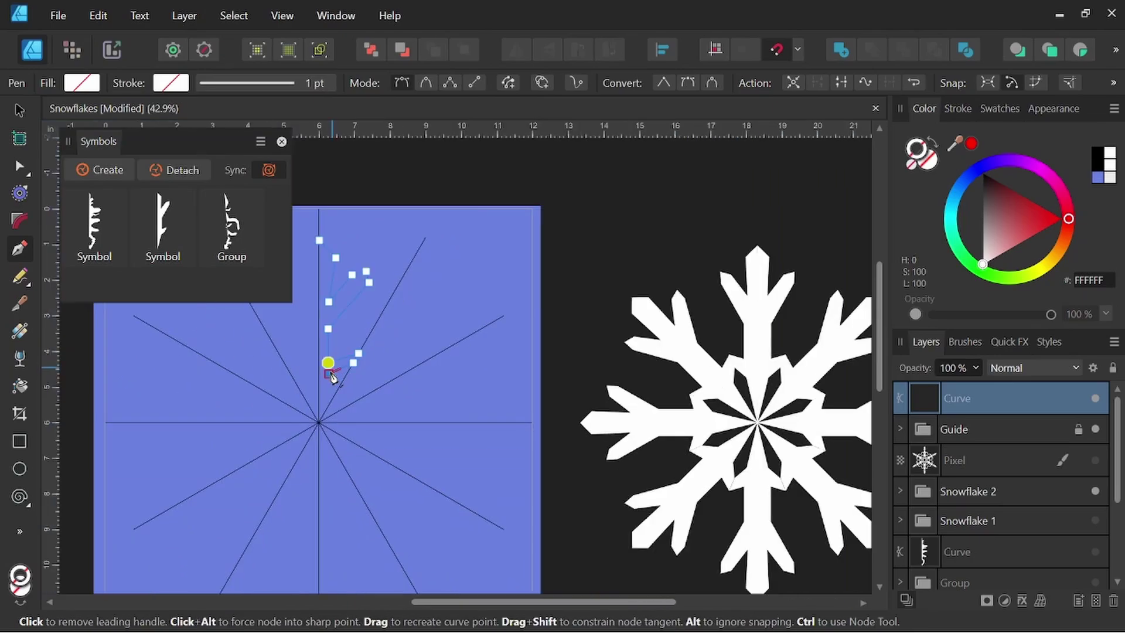
scroll(332, 376, "up", 1)
left_click(324, 302)
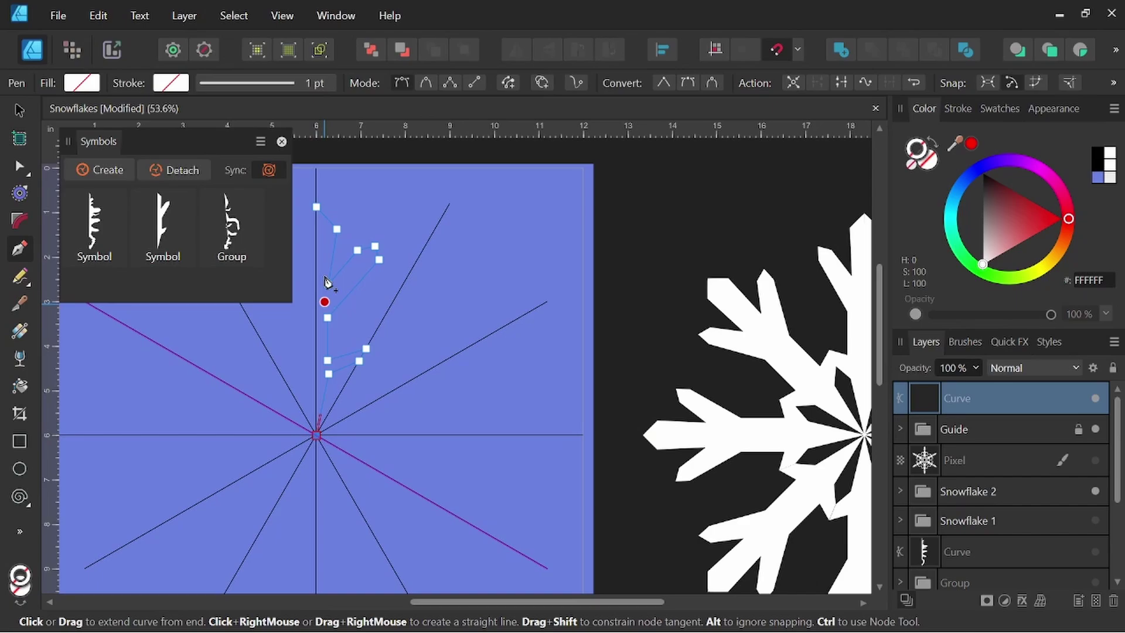
left_click(317, 207)
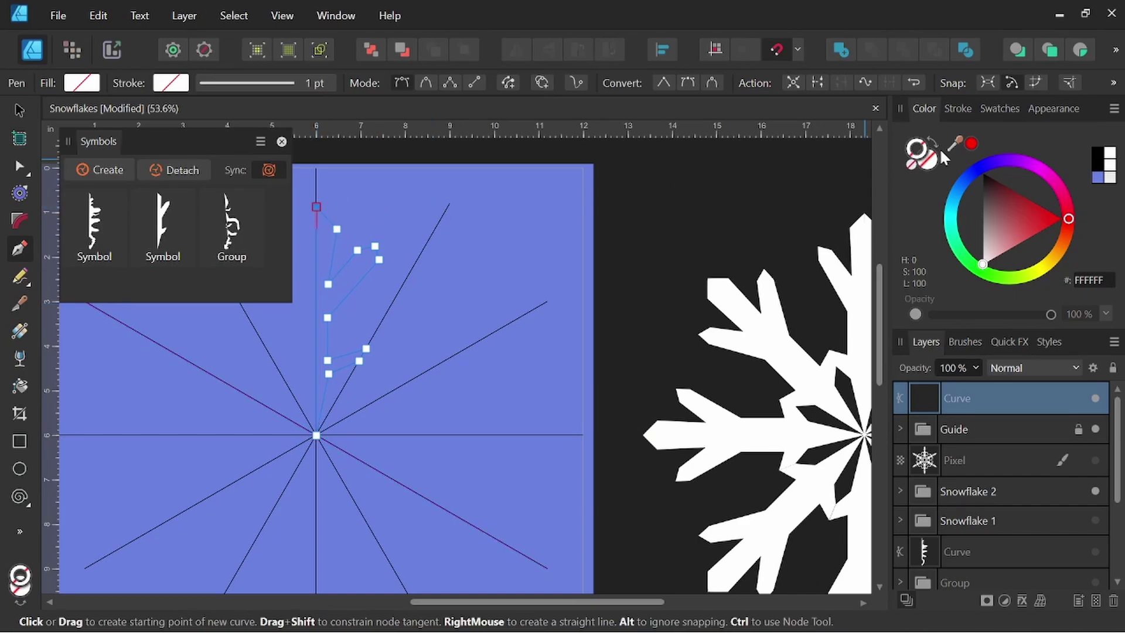
Step: Fill the arm white and add nodes on its lower branch edge with the Node tool
left_click(933, 167)
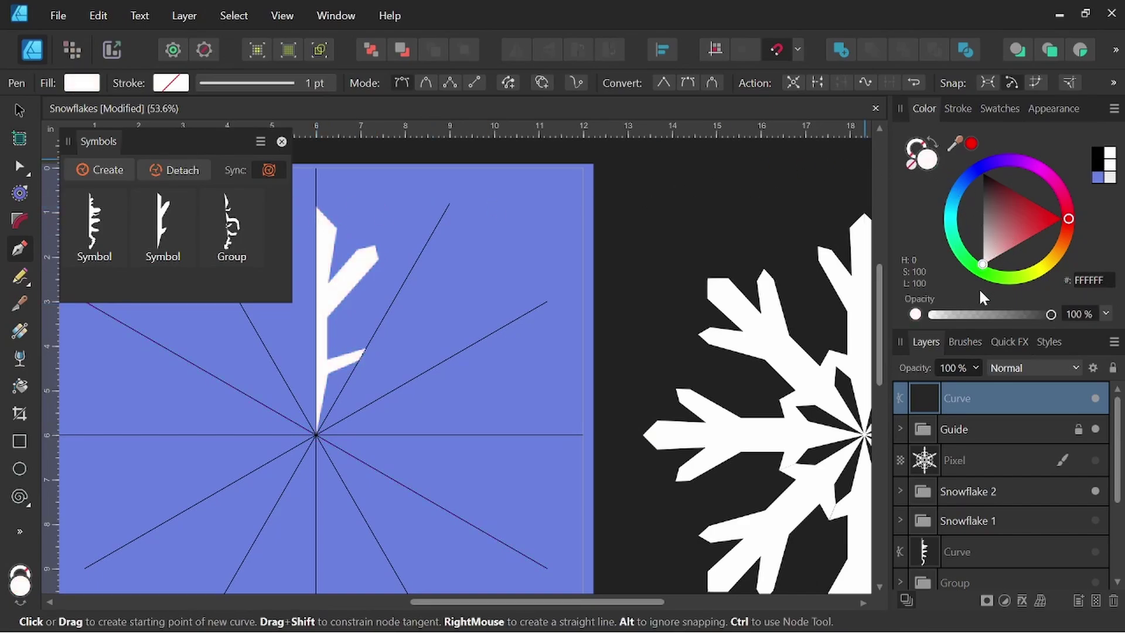
left_click_drag(368, 409, 463, 369)
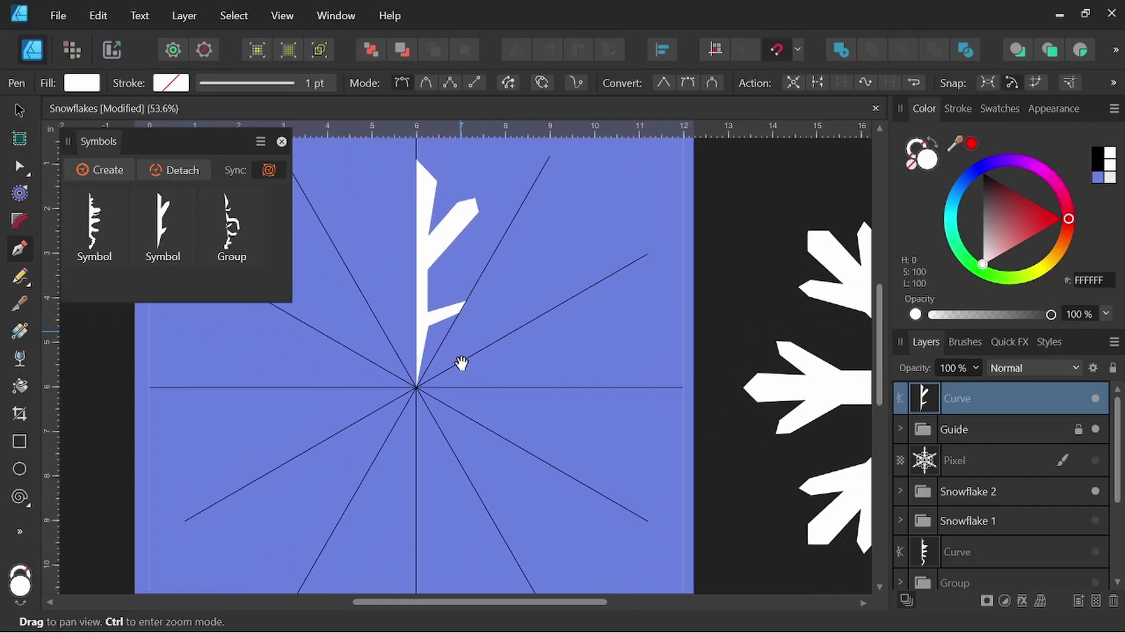
scroll(459, 364, "up", 3)
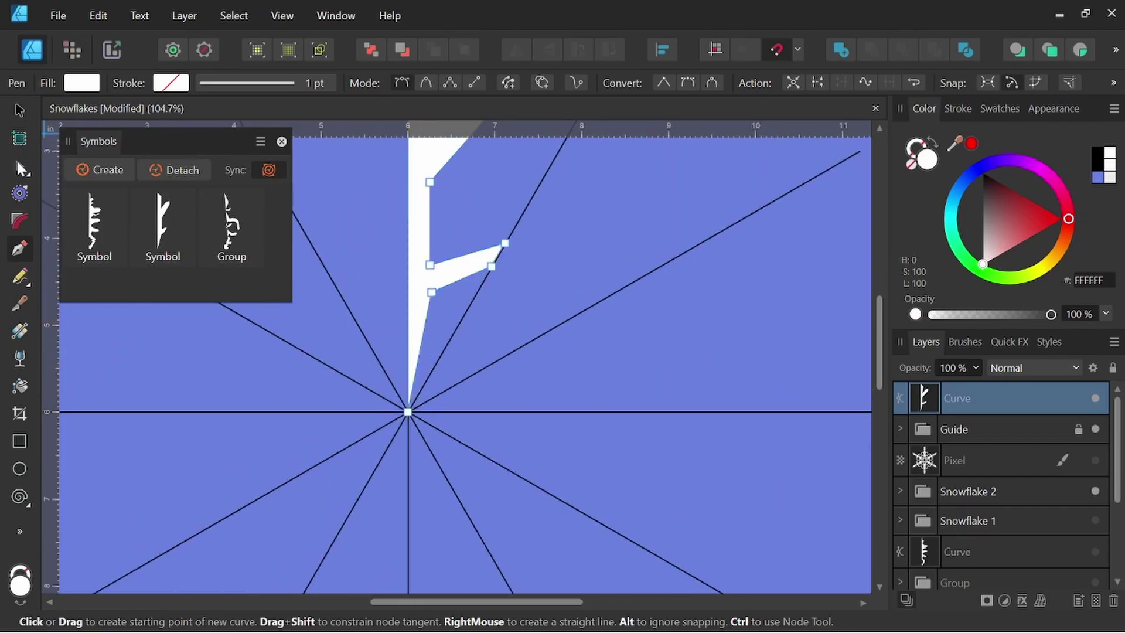
left_click(20, 166)
scroll(334, 277, "up", 2)
left_click(473, 366)
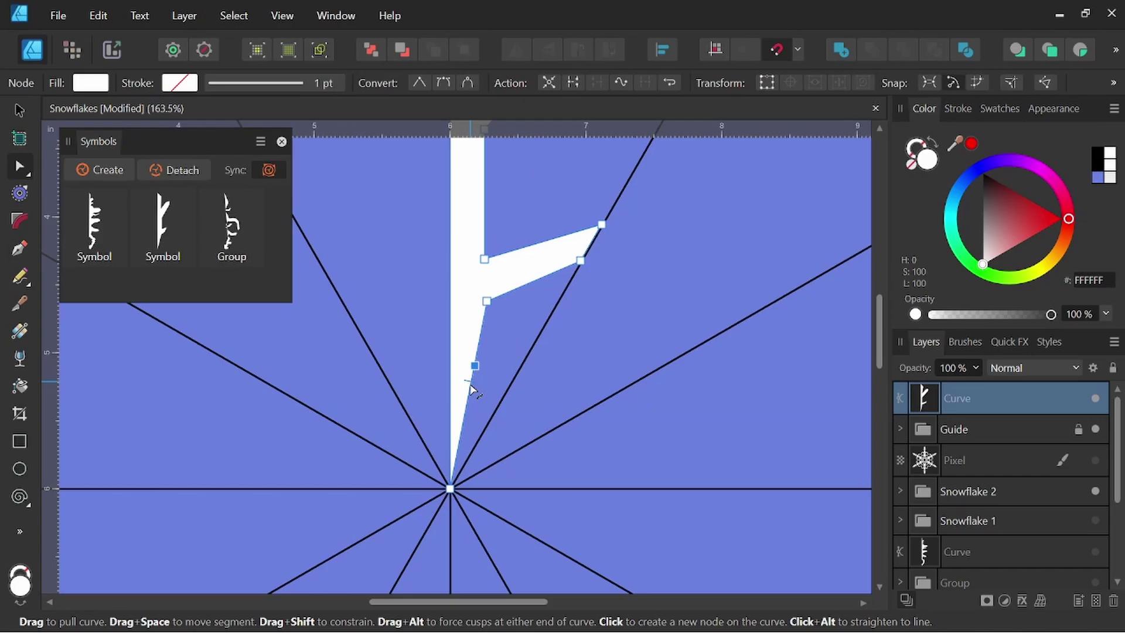
left_click_drag(474, 366, 482, 372)
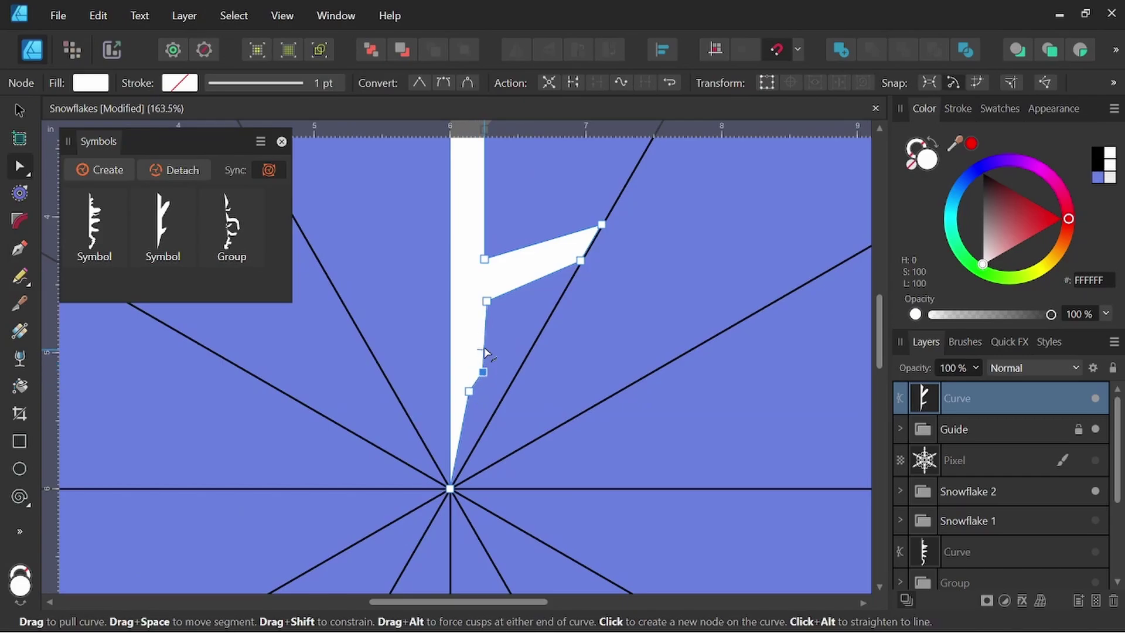
left_click(484, 348)
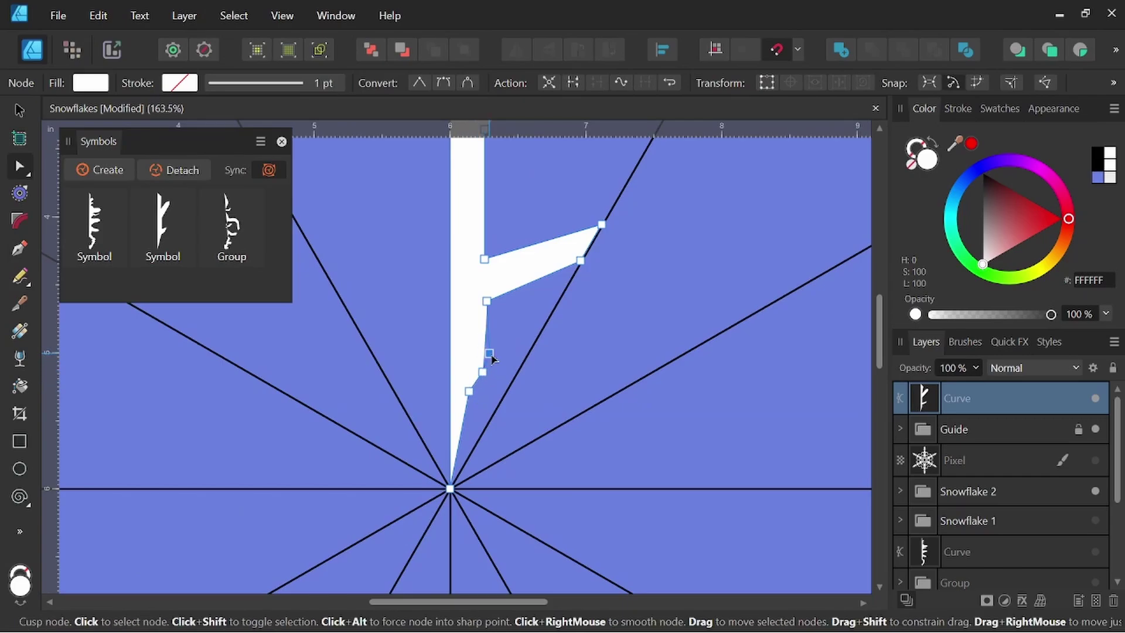
Step: Pull the lower branch nodes out so the tip snaps onto the diagonal guide
left_click_drag(485, 354, 524, 378)
scroll(524, 378, "up", 3, "ctrl")
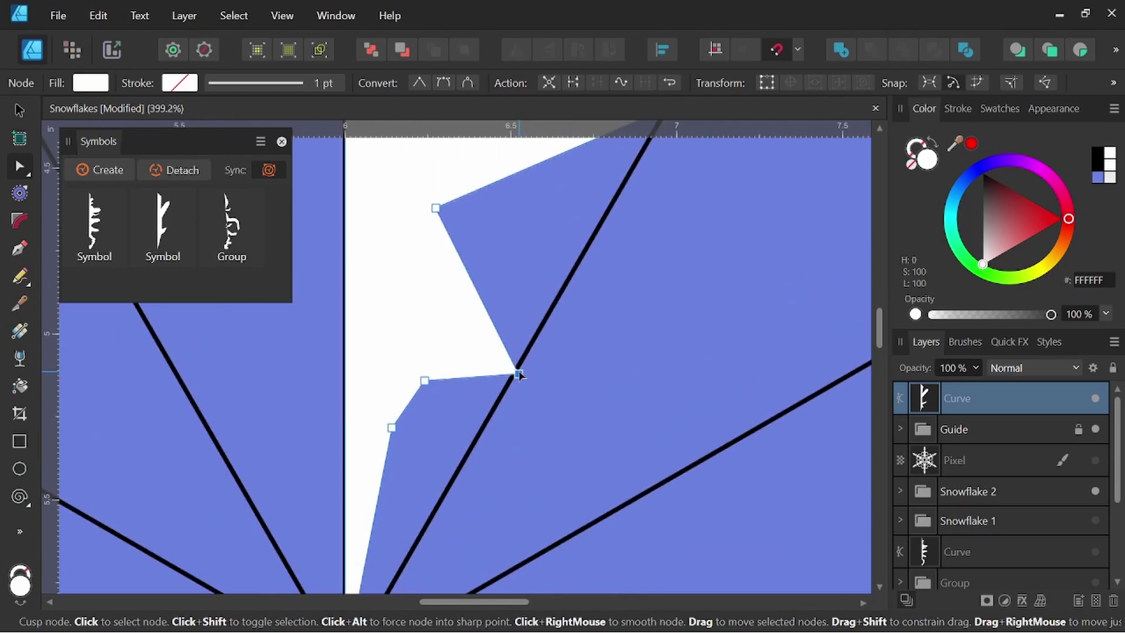
scroll(518, 374, "up", 2, "ctrl")
left_click_drag(516, 374, 510, 369)
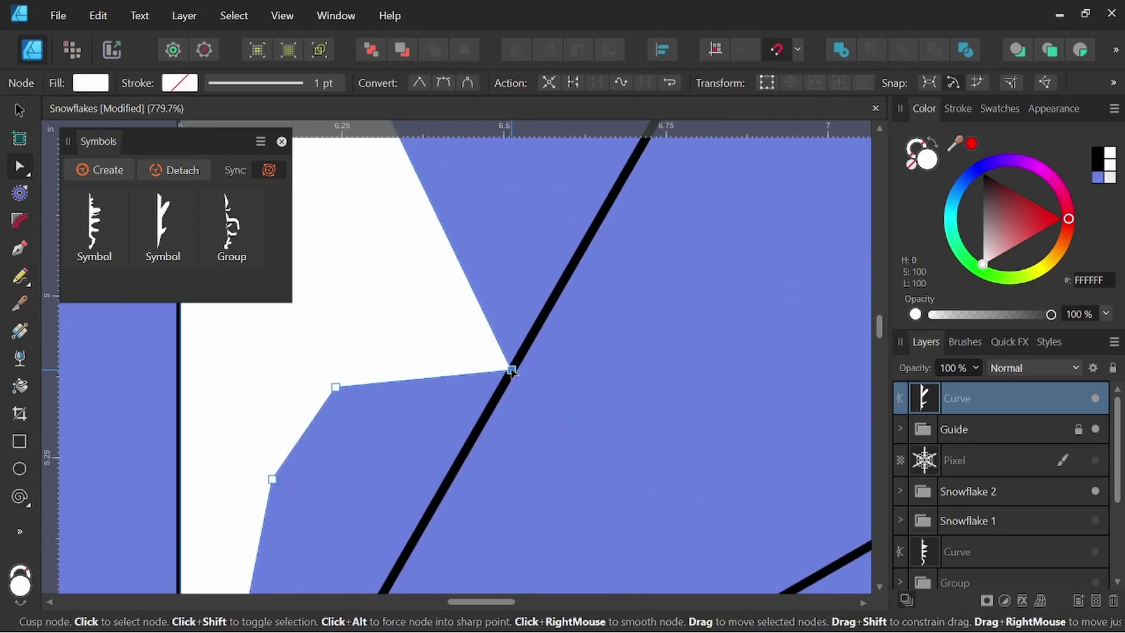
mouse_move(335, 389)
left_mouse_down()
mouse_move(480, 408)
mouse_move(483, 422)
left_mouse_up()
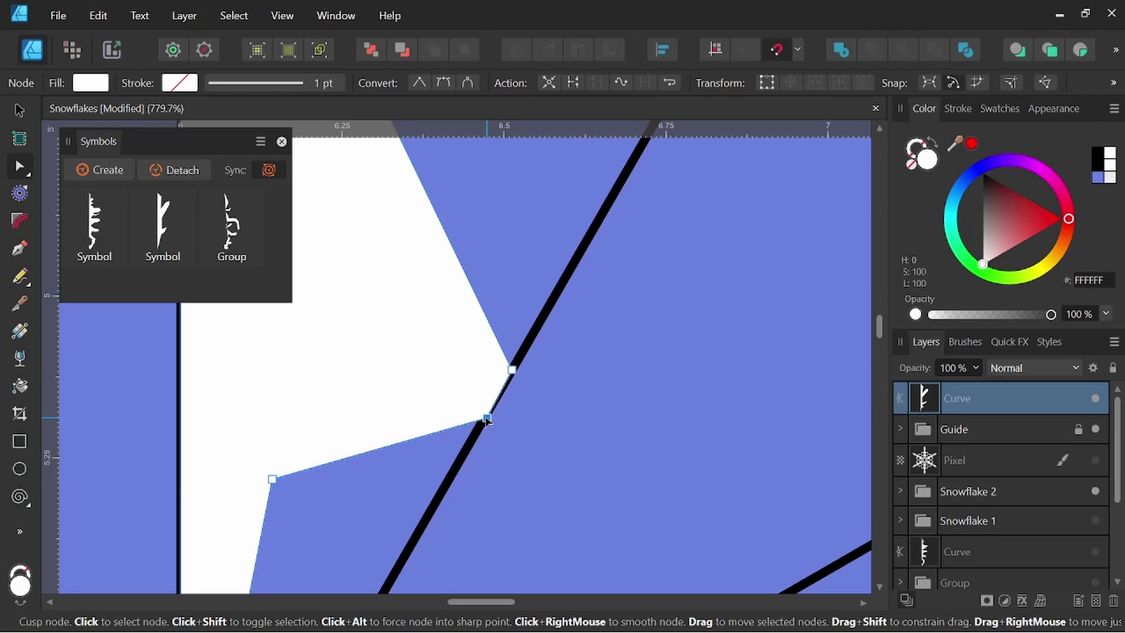
scroll(603, 296, "down", 3, "ctrl")
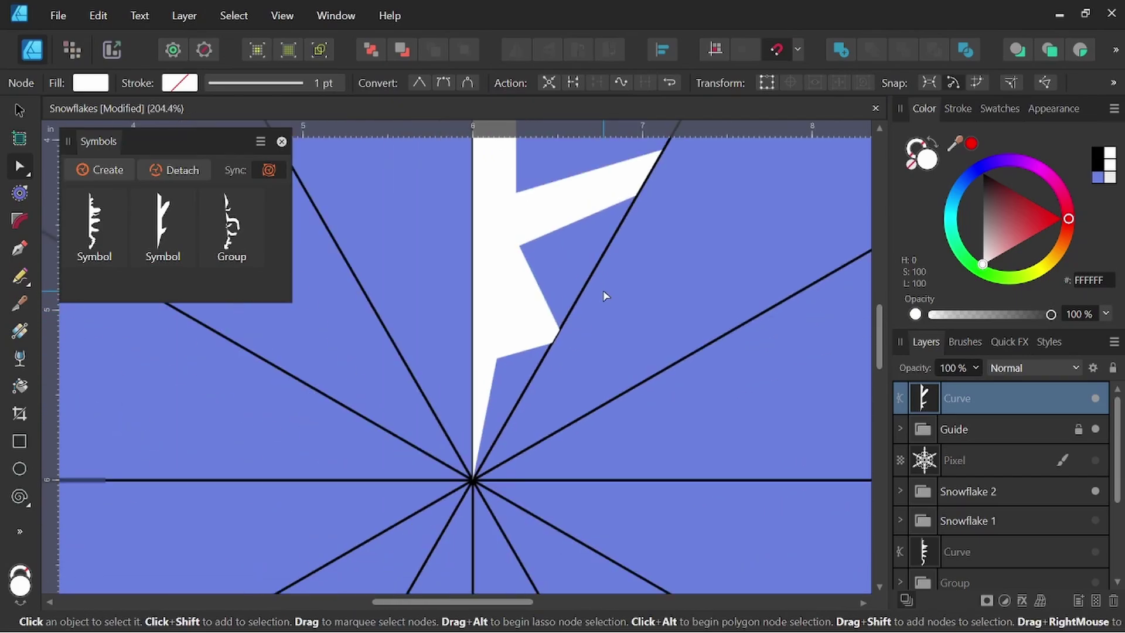
scroll(615, 290, "down", 2, "ctrl")
scroll(590, 310, "down", 3, "ctrl")
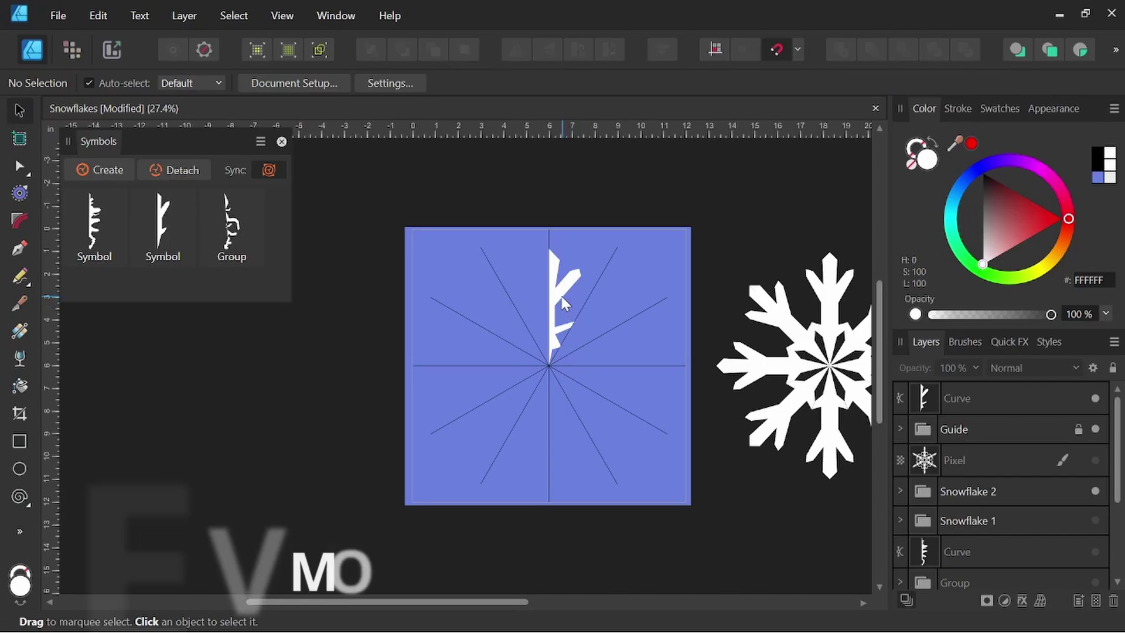
scroll(562, 297, "up", 2, "ctrl")
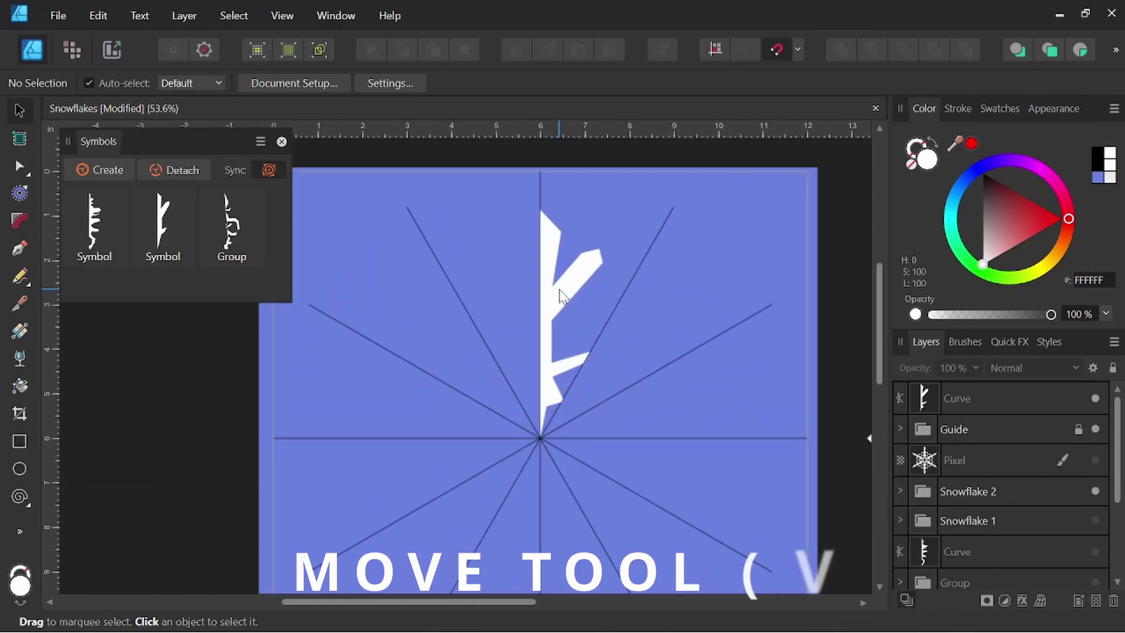
Step: Create a symbol from the new arm and set its transform origin at the arm's base
left_click(561, 296)
left_click_drag(633, 334, 610, 331)
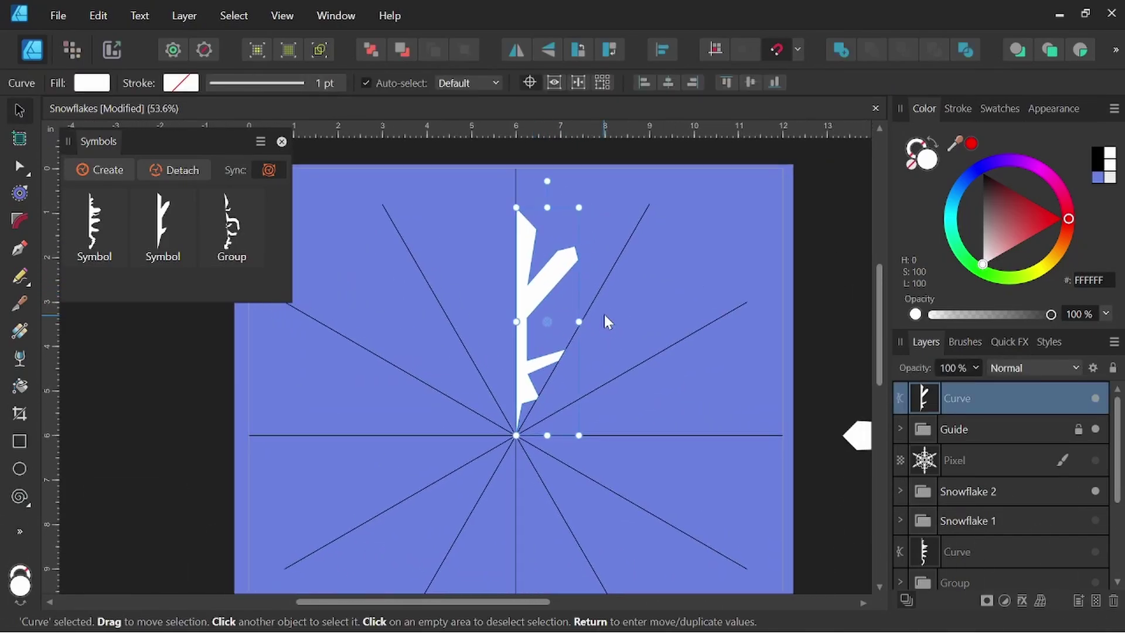
left_click(104, 172)
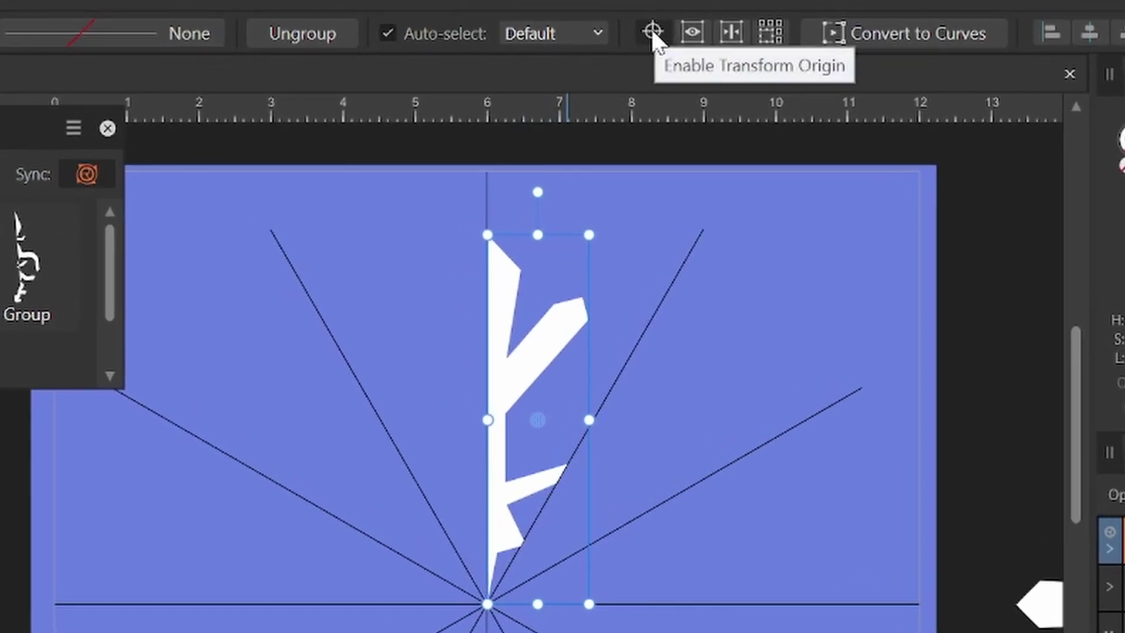
left_click_drag(537, 419, 490, 604)
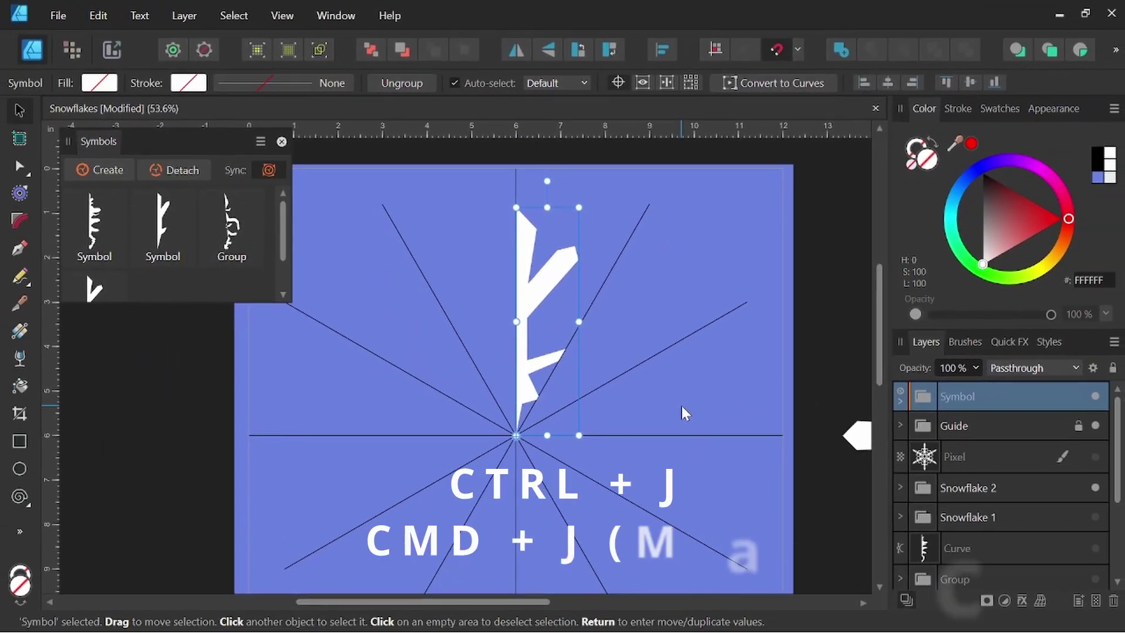
Step: Duplicate the arm symbol, rotate the copy around the centre, and repeat for the remaining arms
key("ctrl+j")
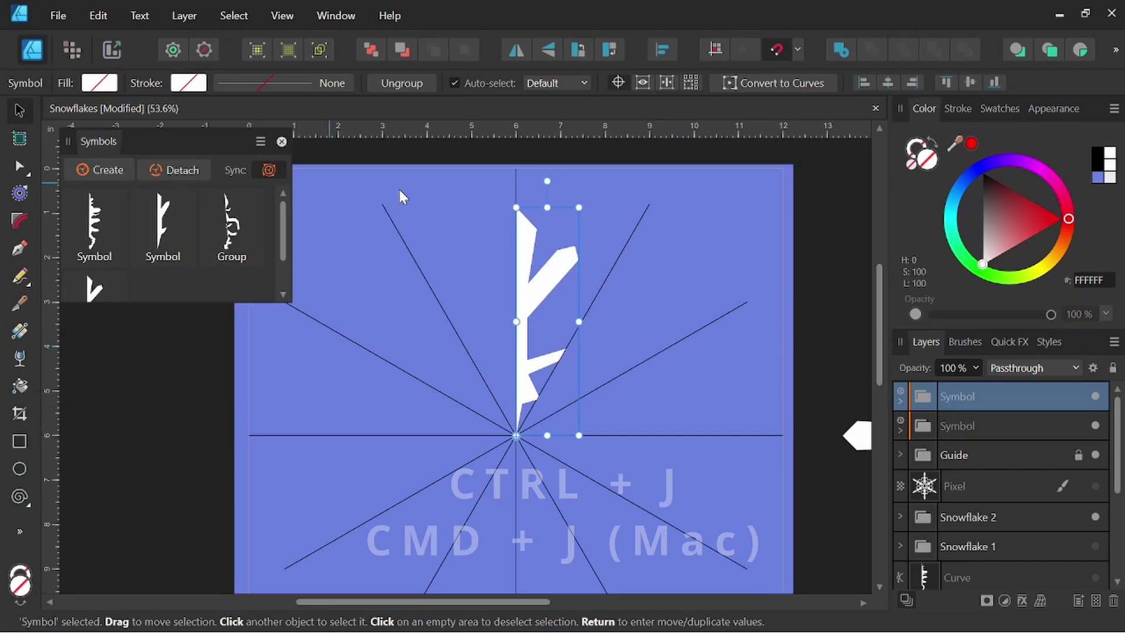
left_click_drag(547, 182, 753, 301)
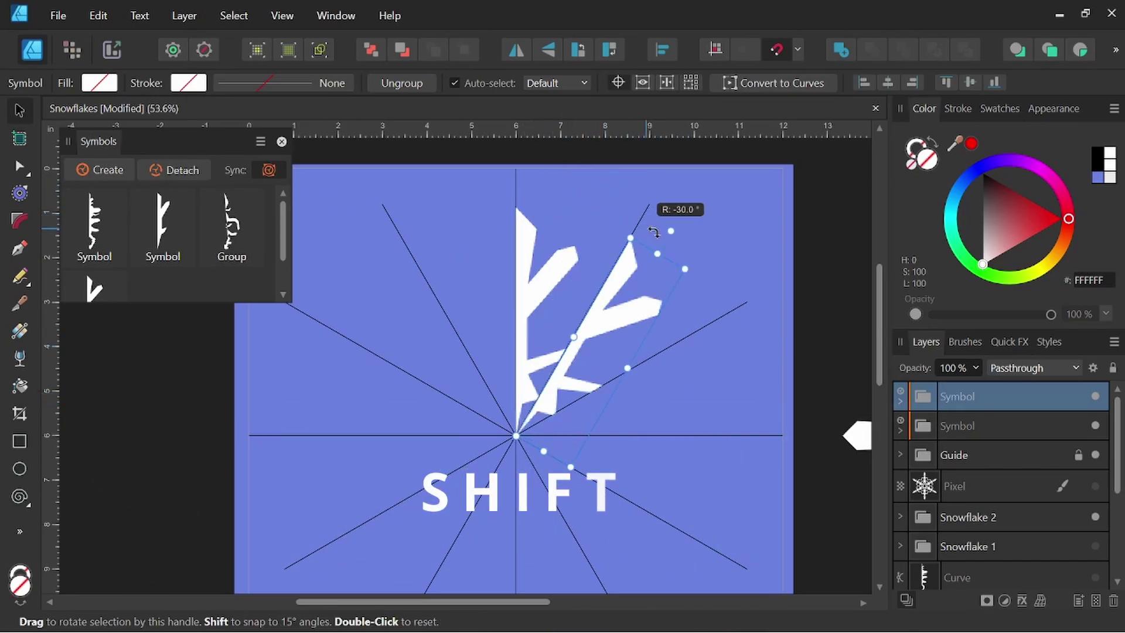
scroll(694, 386, "down", 1)
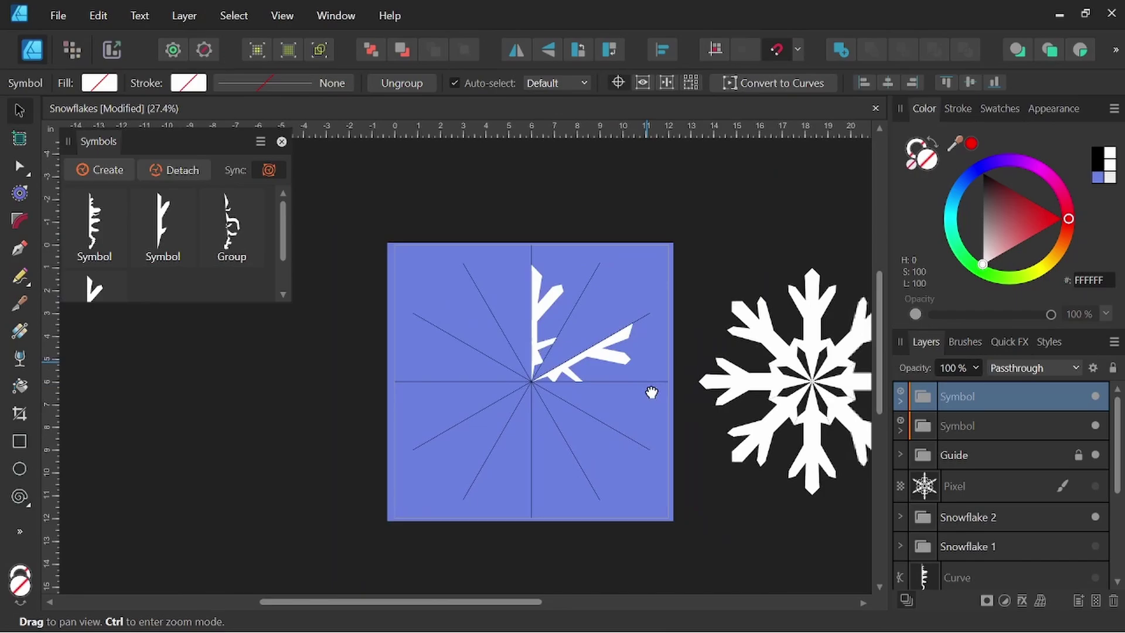
scroll(633, 378, "up", 1)
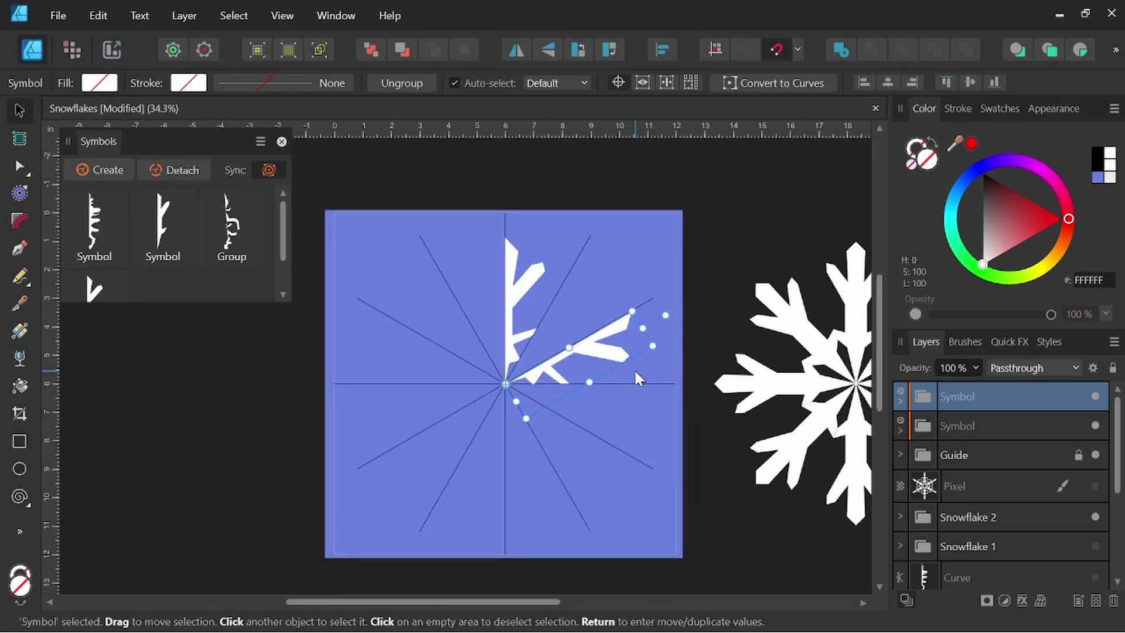
key("ctrl+j")
key("ctrl+j")
key("ctrl+j")
key("ctrl+j")
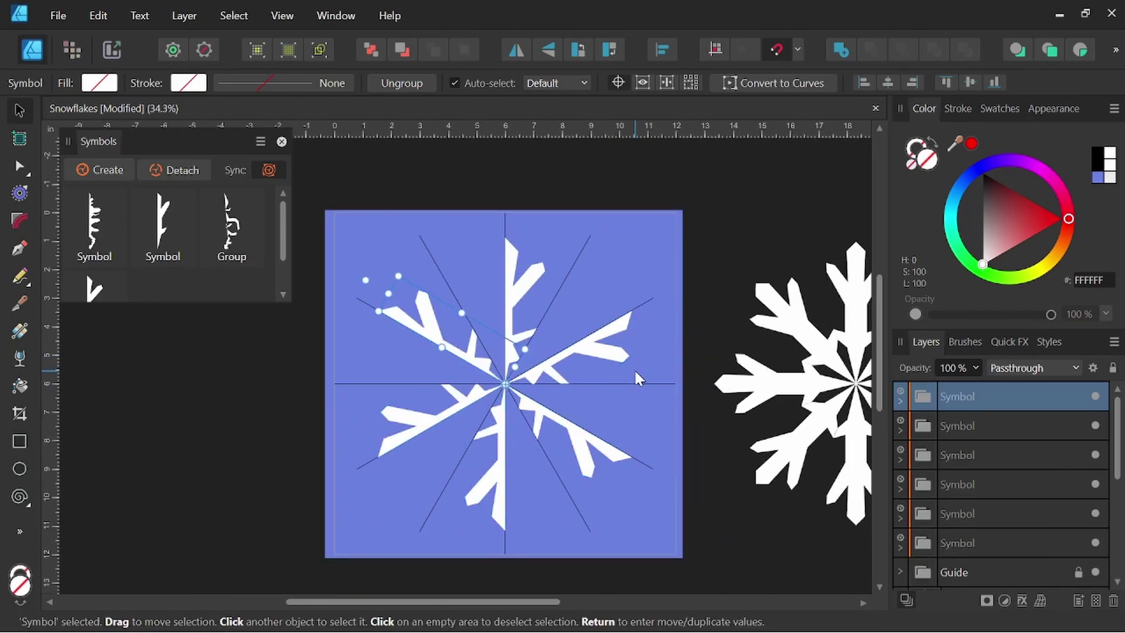
Step: Duplicate the top arm, mirror it horizontally and place it left of the centre line
left_click(514, 280)
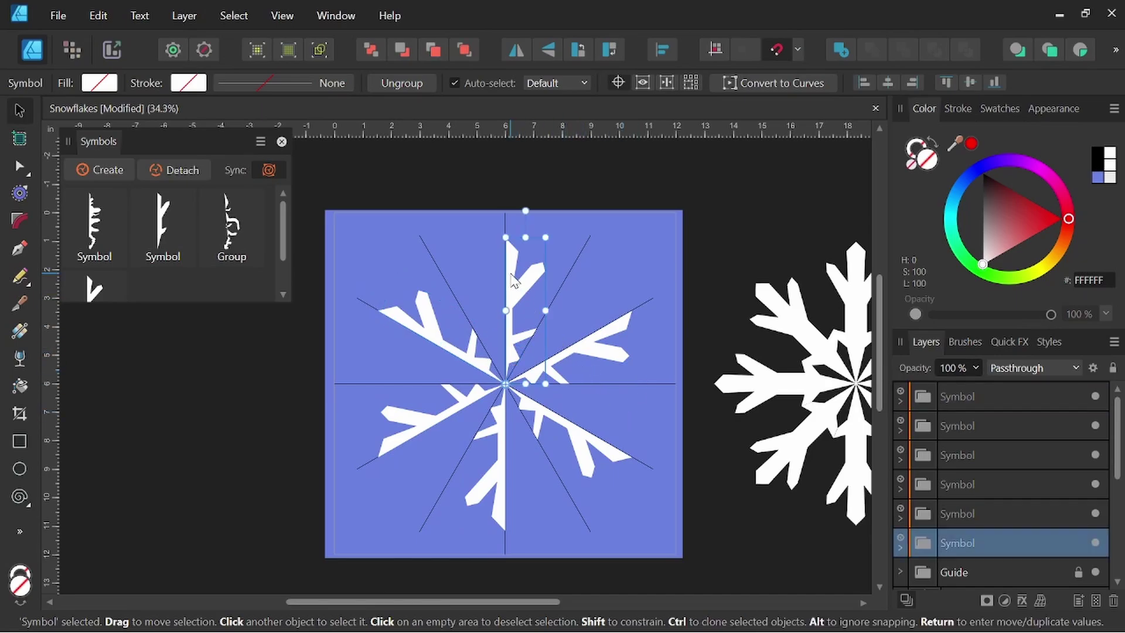
key("ctrl+j")
left_click(515, 50)
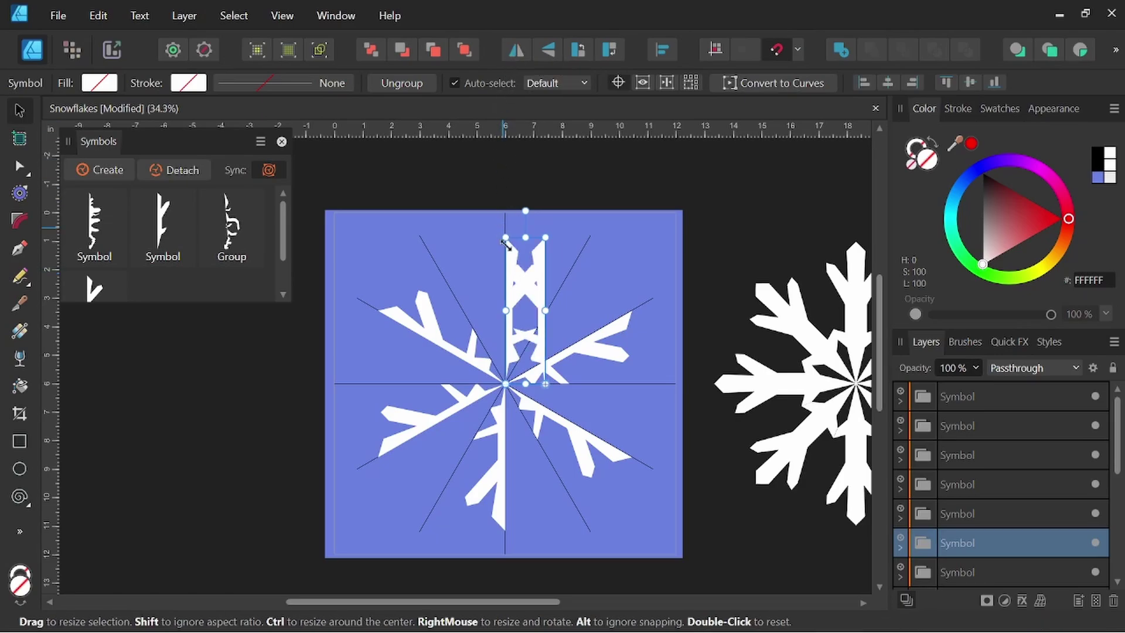
left_click_drag(533, 299, 498, 308)
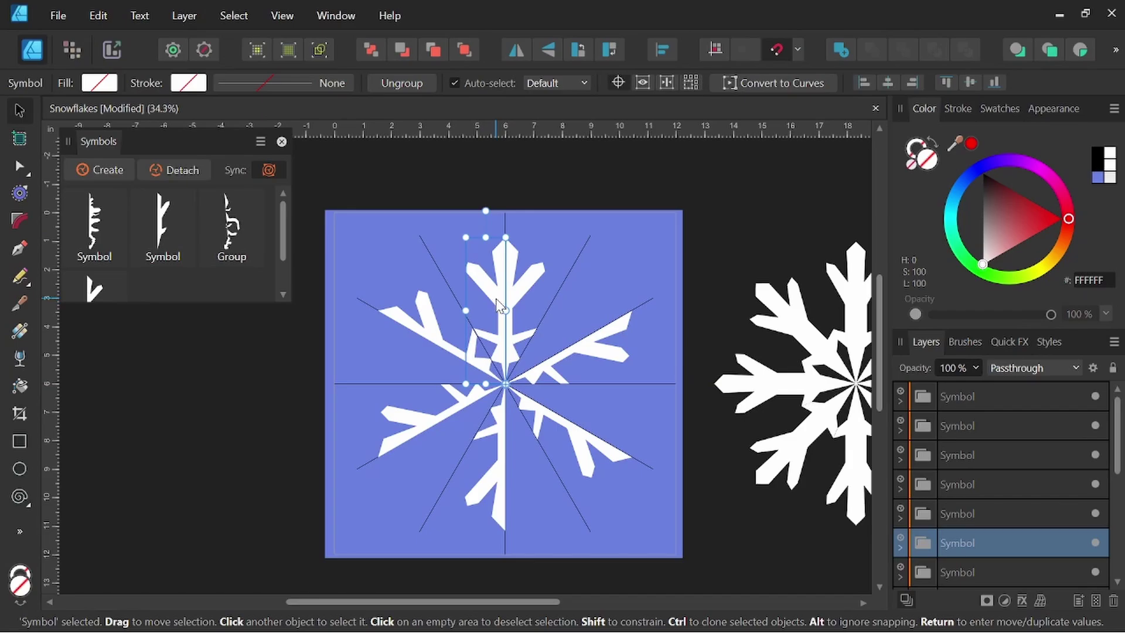
Step: Rotate the mirrored half 30° about the centre and repeat copies to fill all six arms
left_click(463, 222)
left_click(490, 292)
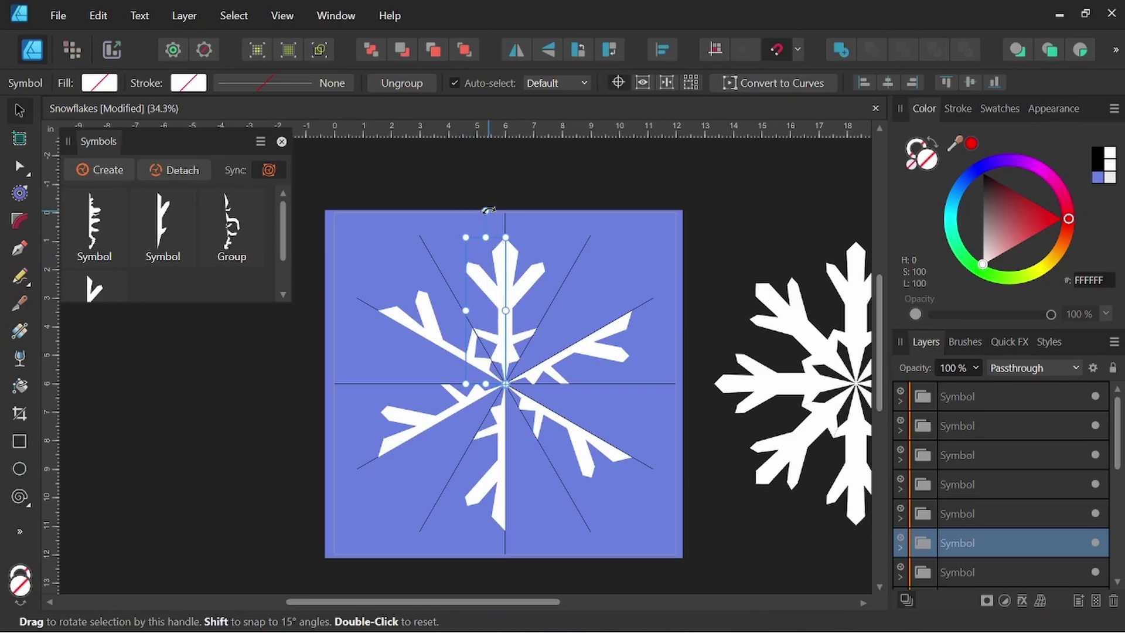
mouse_move(485, 211)
left_mouse_down()
mouse_move(385, 250)
mouse_move(336, 294)
left_mouse_up()
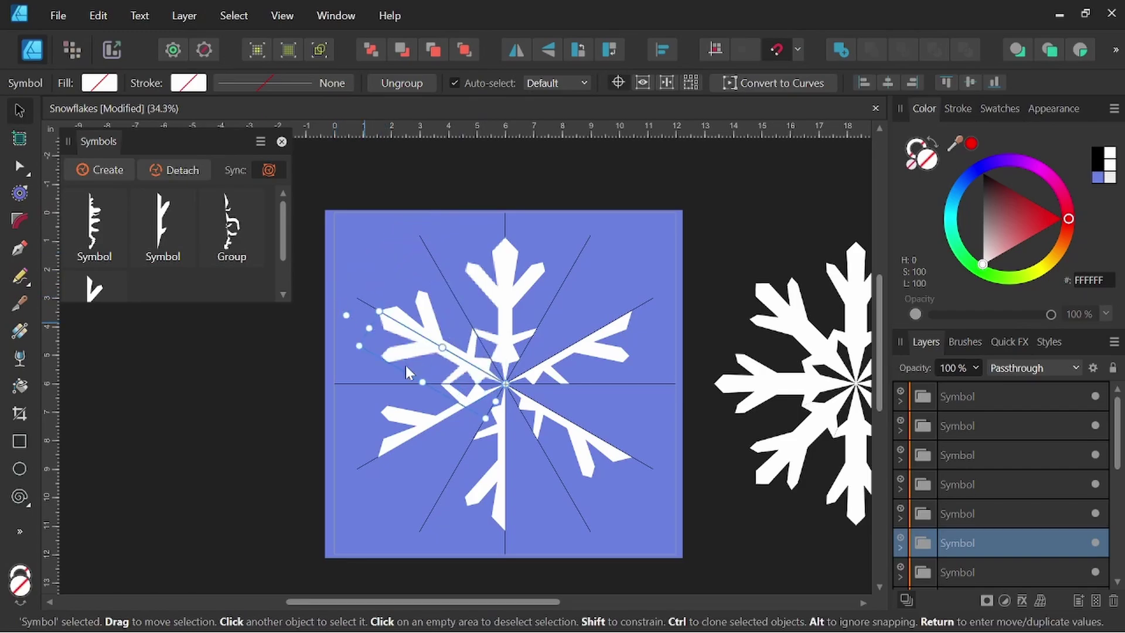
key("ctrl+j")
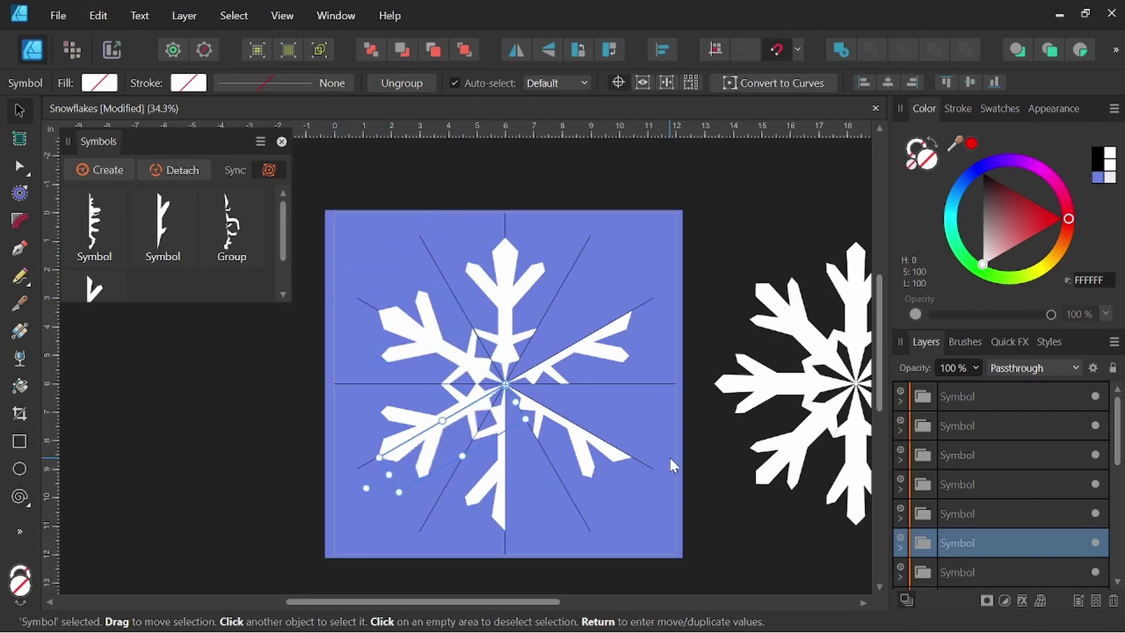
key("ctrl+j")
key("ctrl+j")
key("ctrl+j")
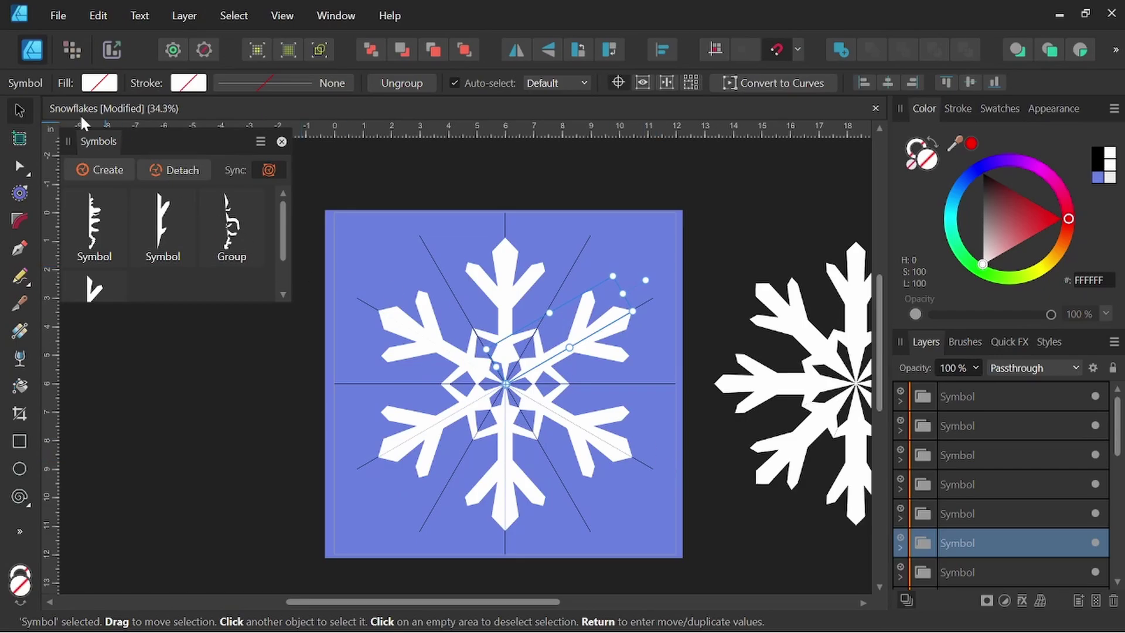
Step: Hide the Guide layer and expand an arm Symbol in the Layers panel to its Curve
left_click(719, 211)
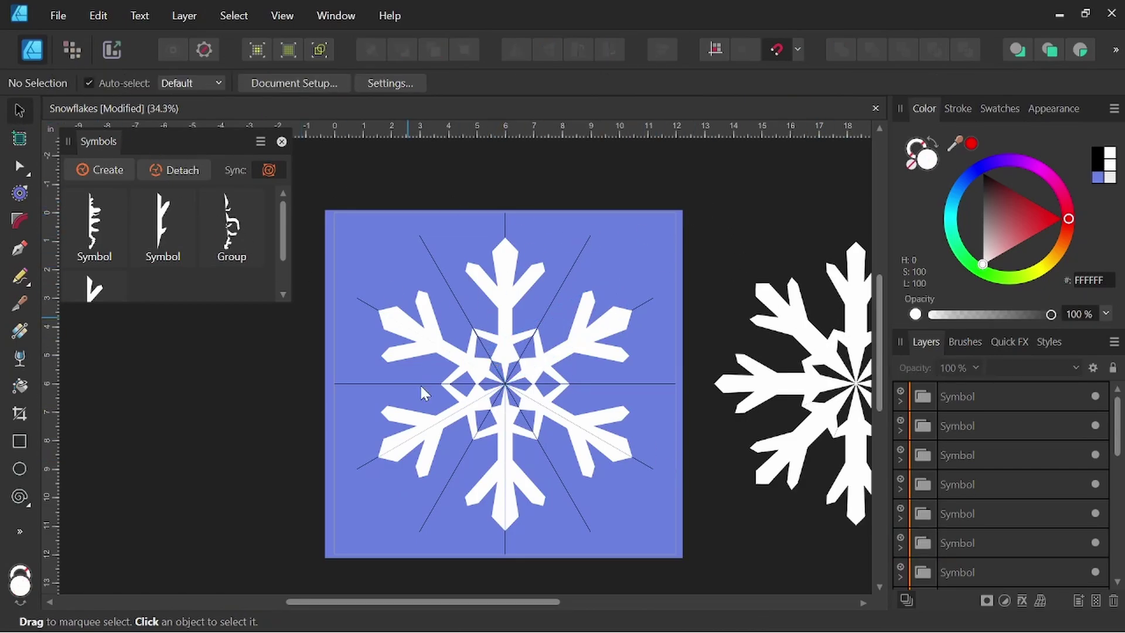
scroll(1006, 472, "down", 2)
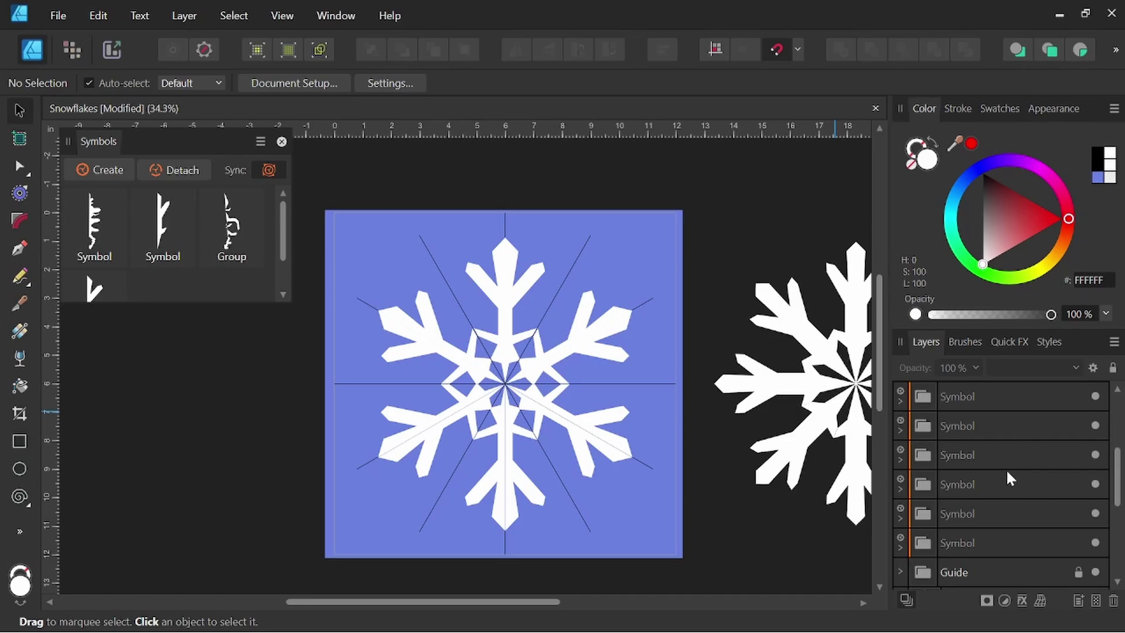
scroll(1007, 482, "down", 3)
left_click(1096, 484)
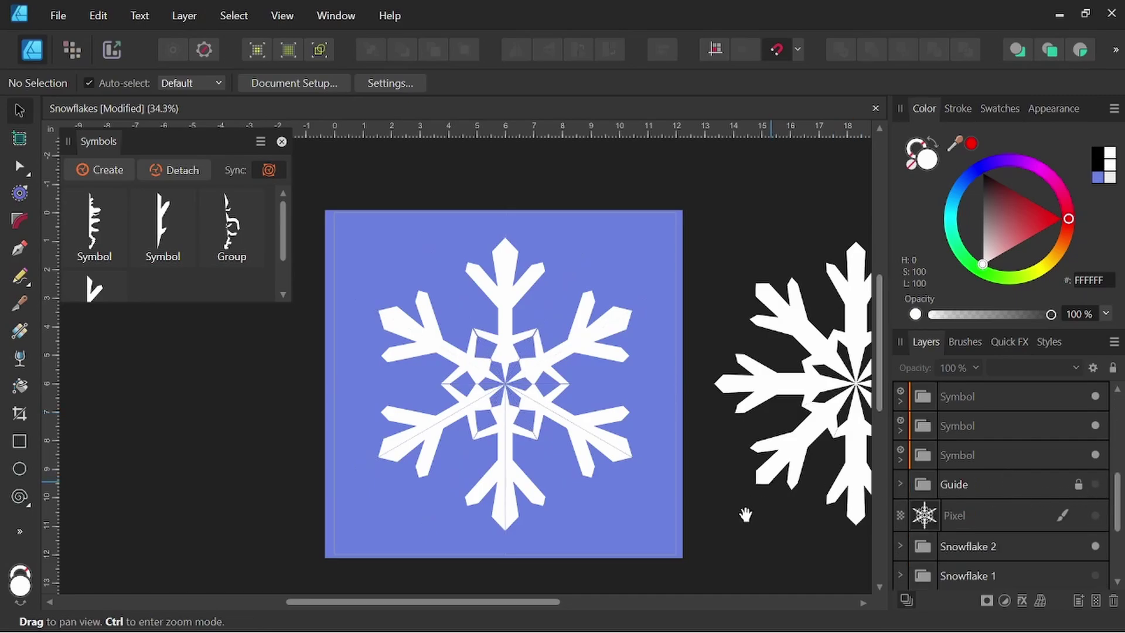
left_click_drag(745, 510, 733, 494)
scroll(988, 431, "up", 3)
left_click(979, 406)
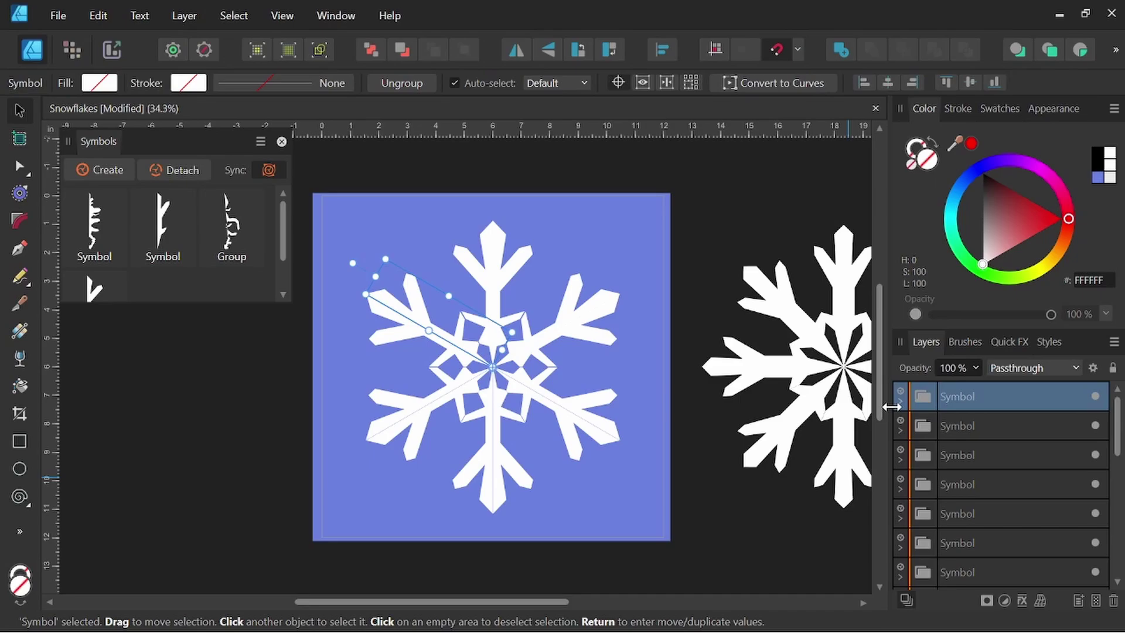
left_click(900, 401)
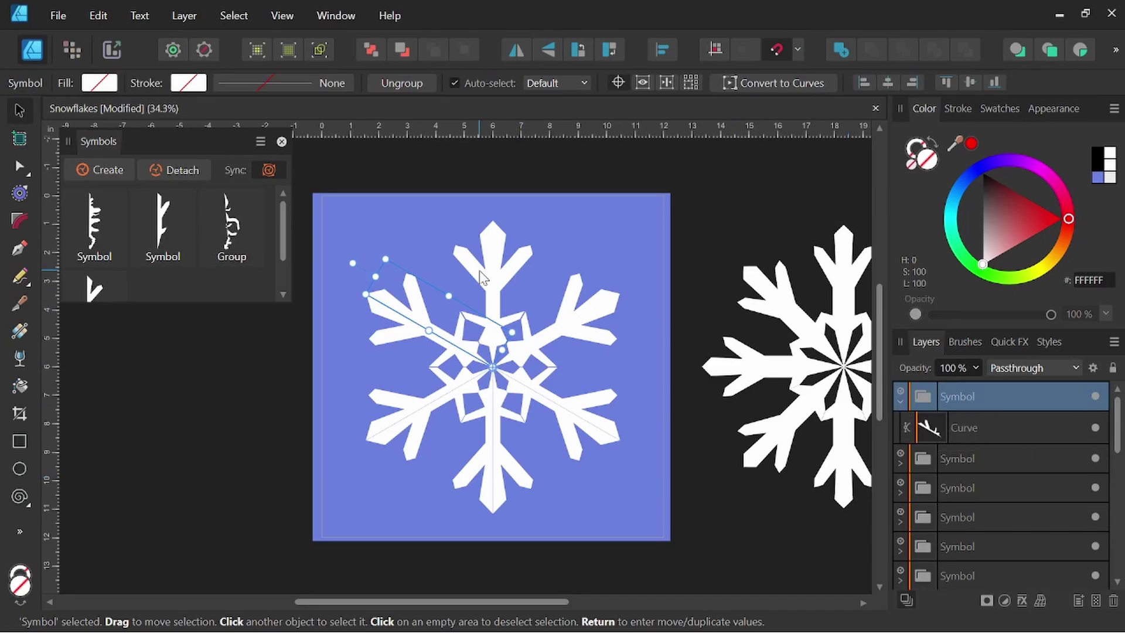
scroll(467, 396, "up", 2)
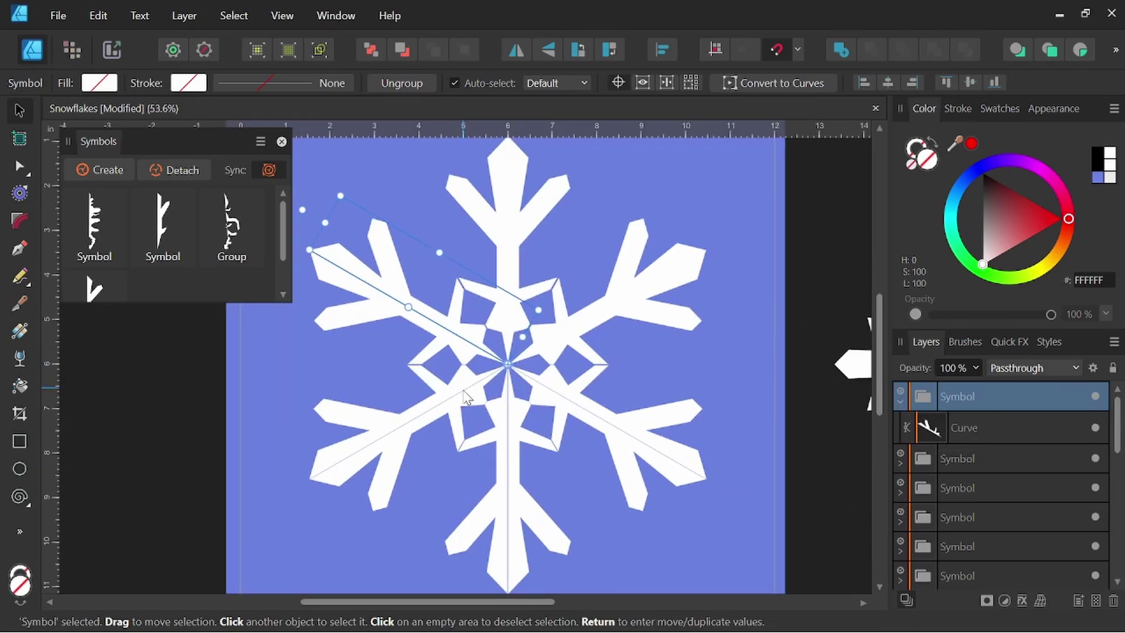
left_click(466, 405)
scroll(376, 453, "up", 3)
scroll(537, 460, "up", 2)
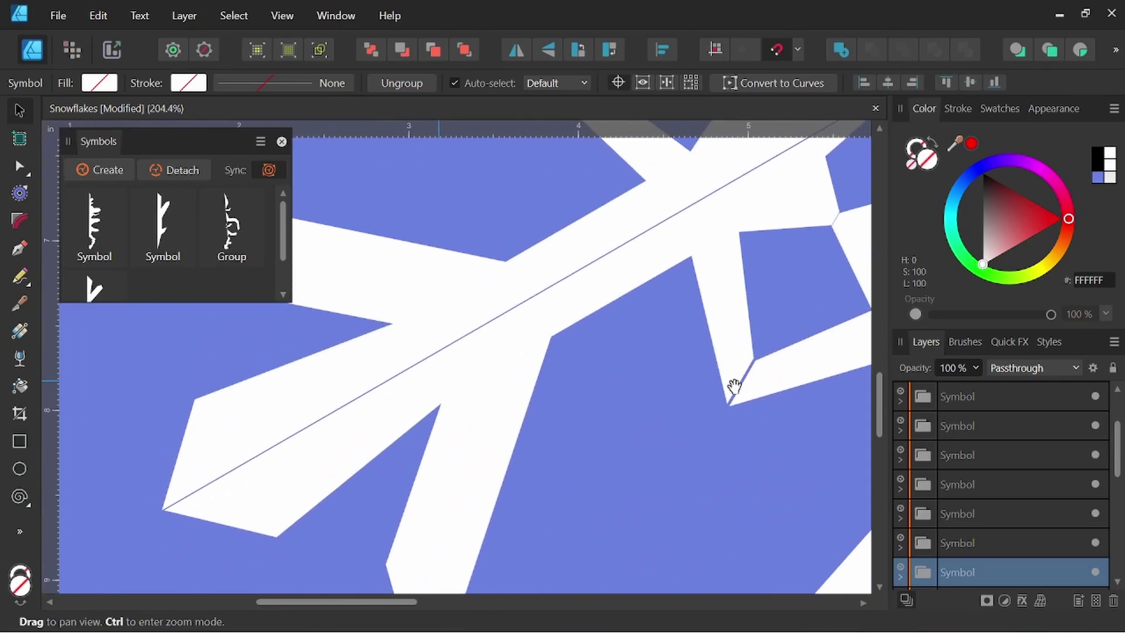
scroll(911, 534, "down", 2)
Step: Node-edit the arm's curve so its centre node sits exactly on the snowflake centre
left_click(900, 490)
left_click(1008, 515)
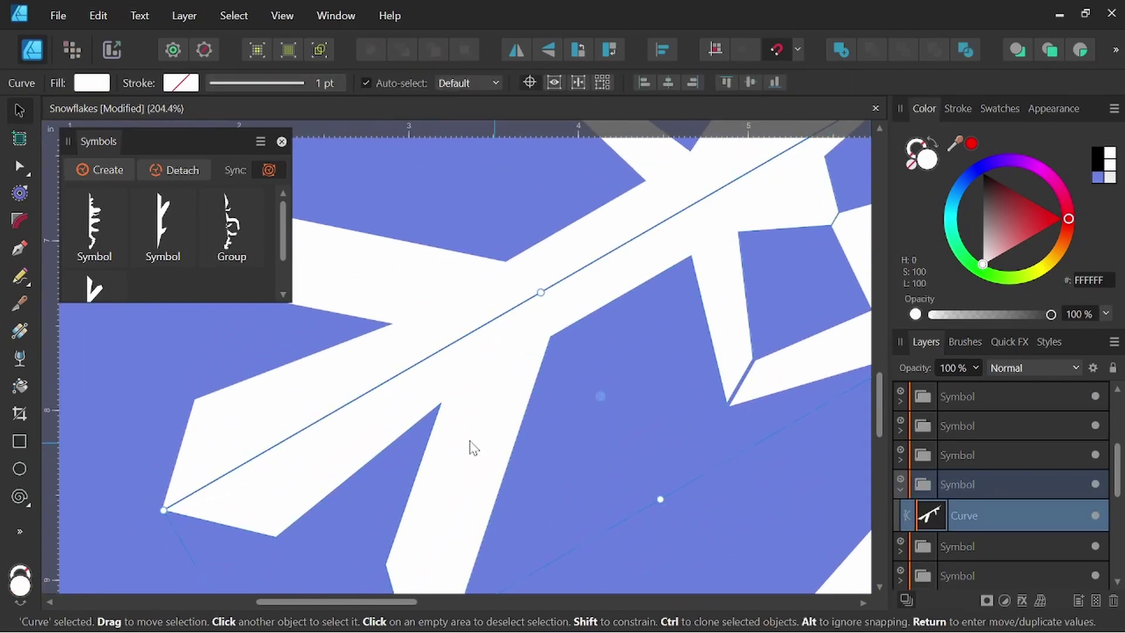
left_click(19, 166)
scroll(168, 466, "up", 2)
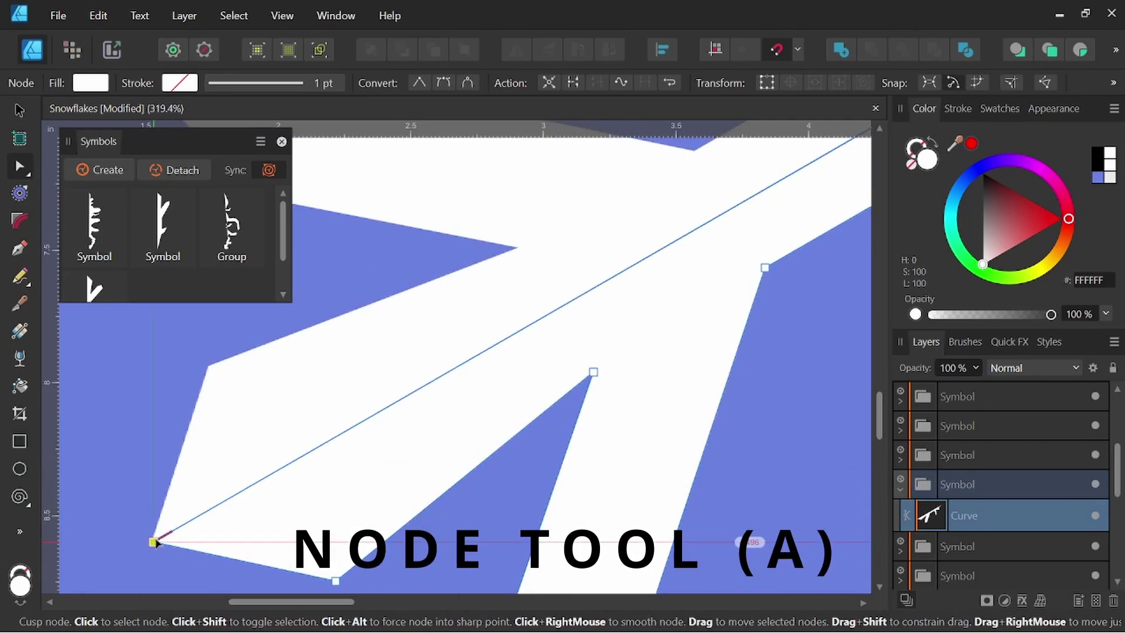
key("space")
scroll(226, 518, "up", 2)
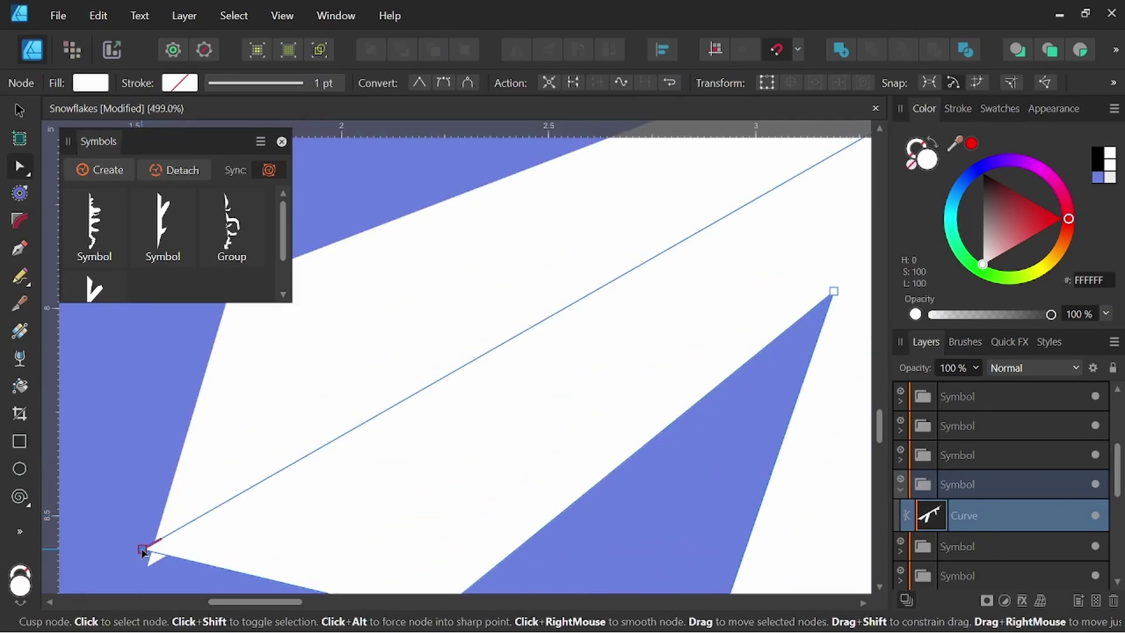
scroll(230, 538, "down", 2)
mouse_move(427, 477)
left_mouse_down()
mouse_move(523, 460)
mouse_move(756, 294)
mouse_move(633, 422)
left_mouse_up()
scroll(598, 428, "up", 3)
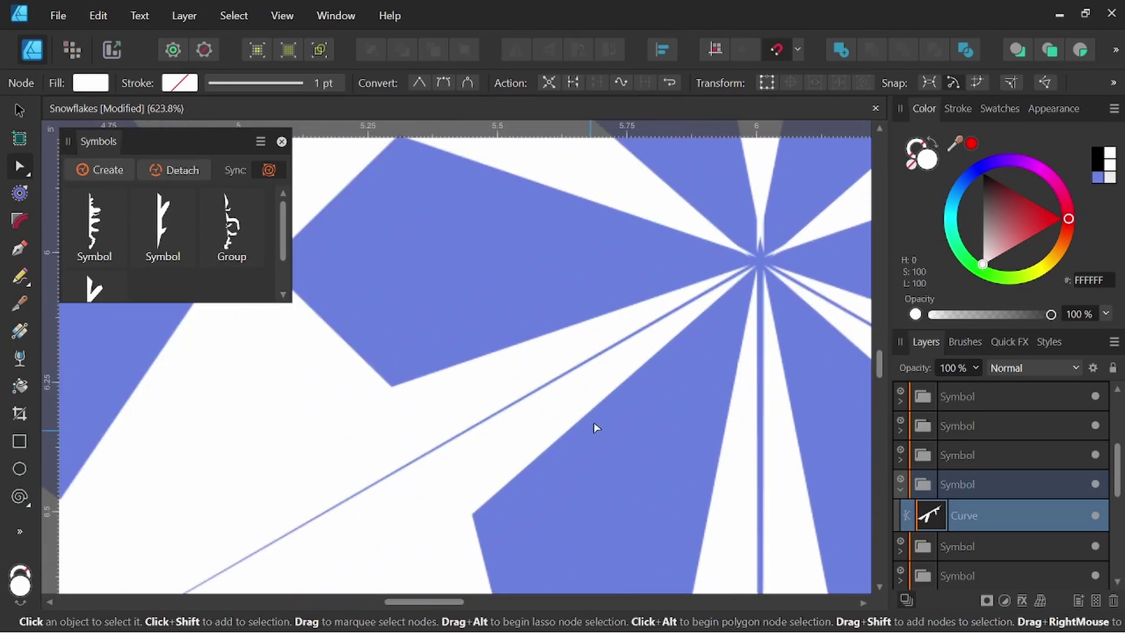
scroll(643, 412, "up", 2)
scroll(730, 324, "up", 3)
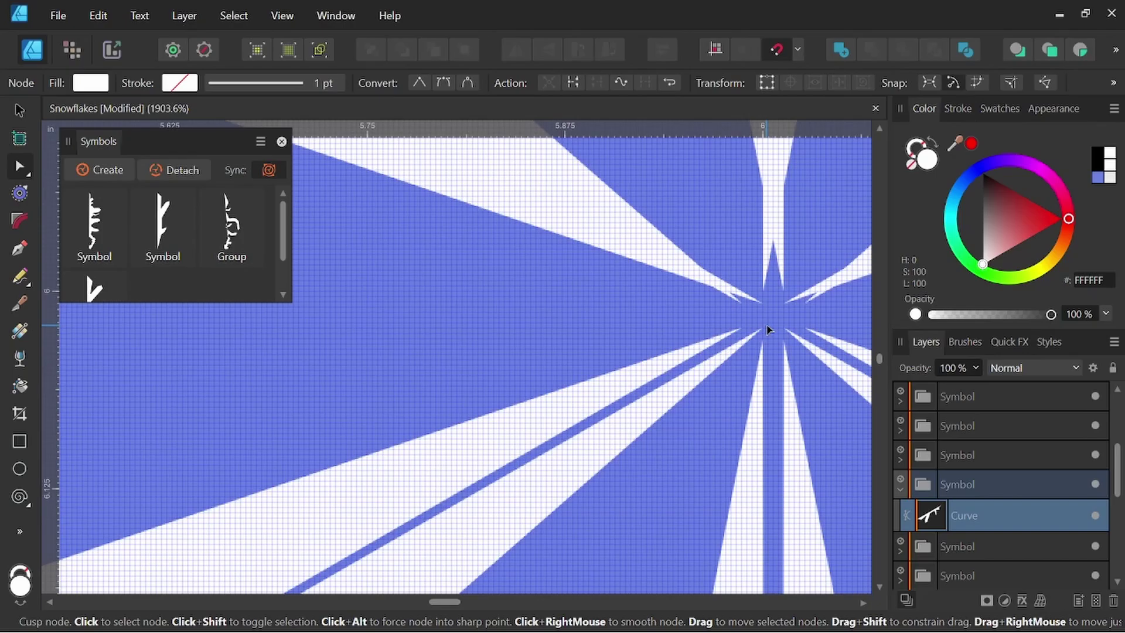
left_click_drag(776, 323, 774, 322)
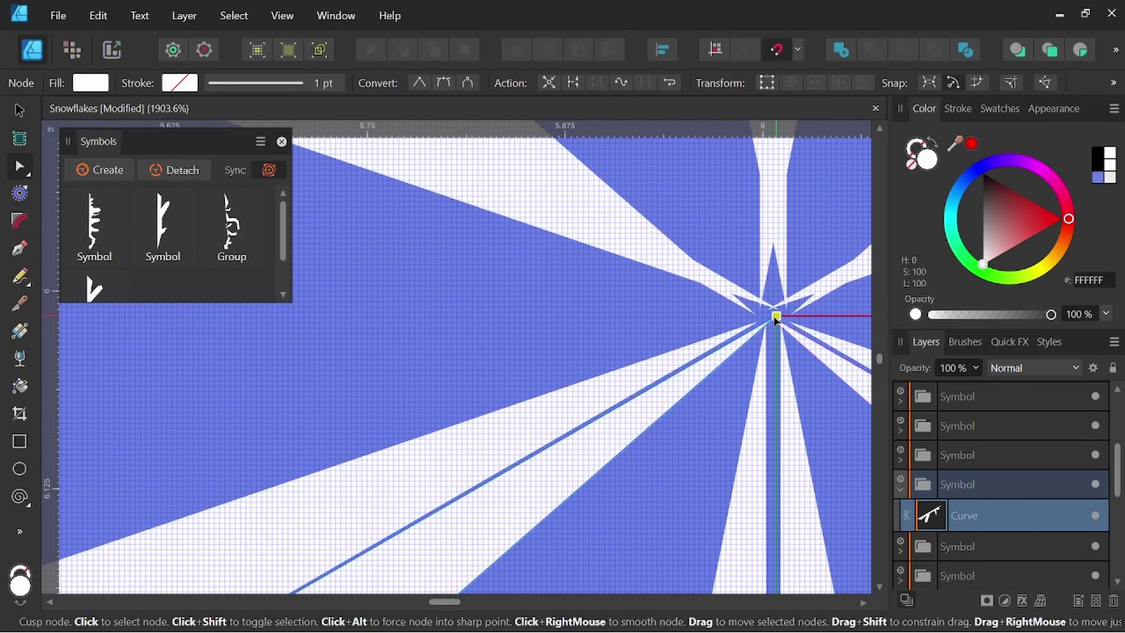
scroll(774, 322, "down", 1)
scroll(773, 326, "down", 3)
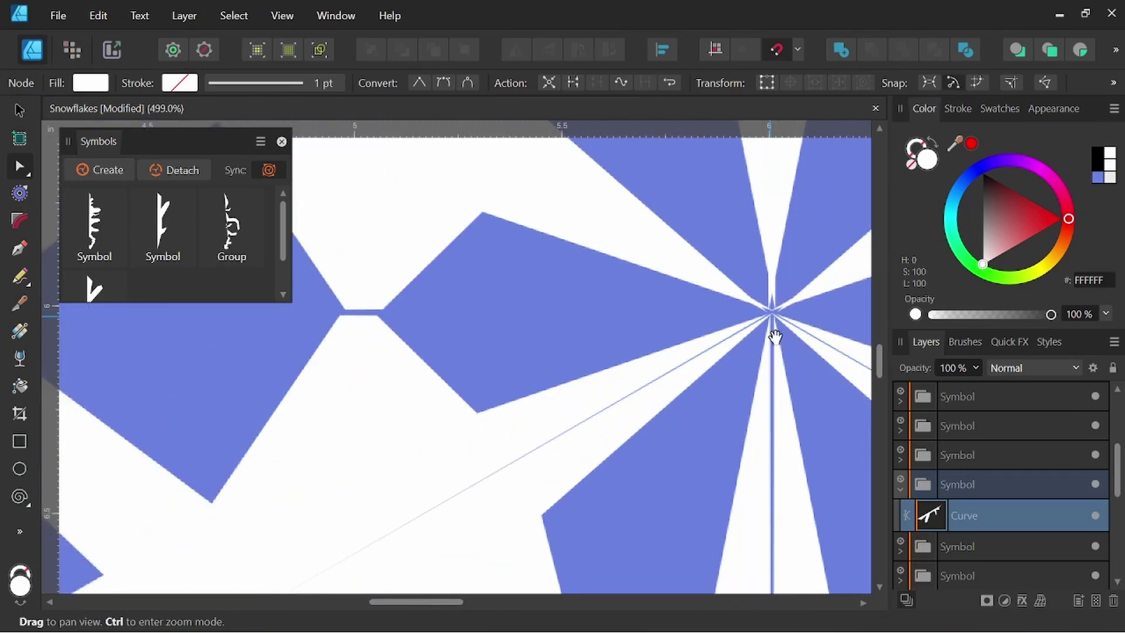
scroll(776, 395, "down", 1)
scroll(615, 378, "down", 2)
scroll(615, 379, "up", 4)
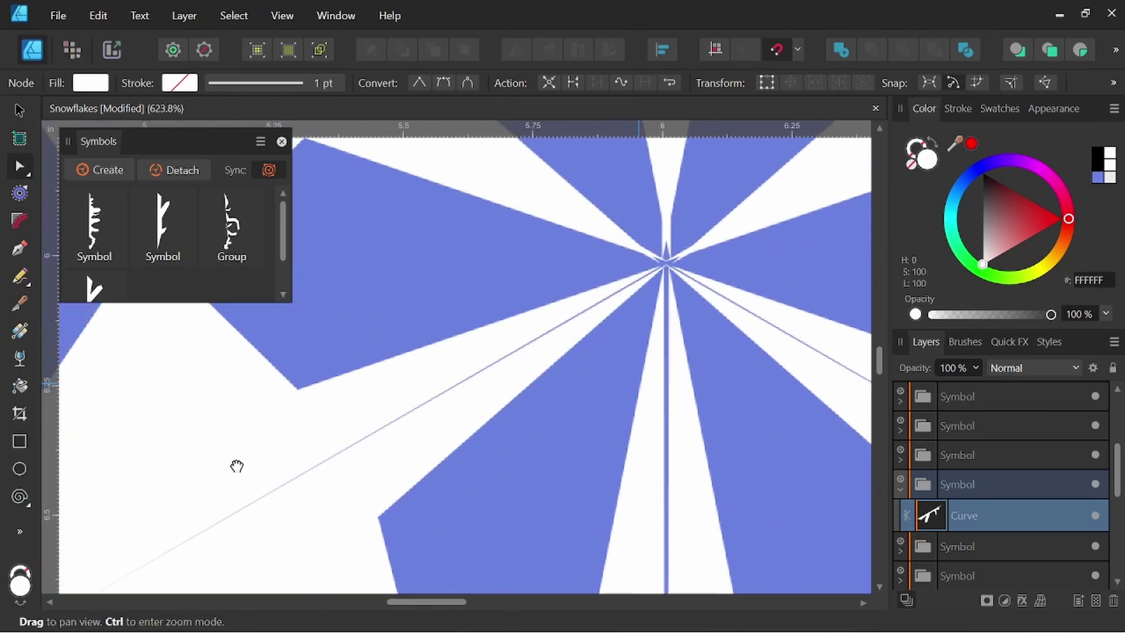
Step: Nudge the inner-ring curve's left and right nodes to close the joining gap, then show the whole page
left_click_drag(234, 465, 454, 483)
left_click(430, 419)
scroll(431, 418, "up", 1)
scroll(427, 407, "up", 2)
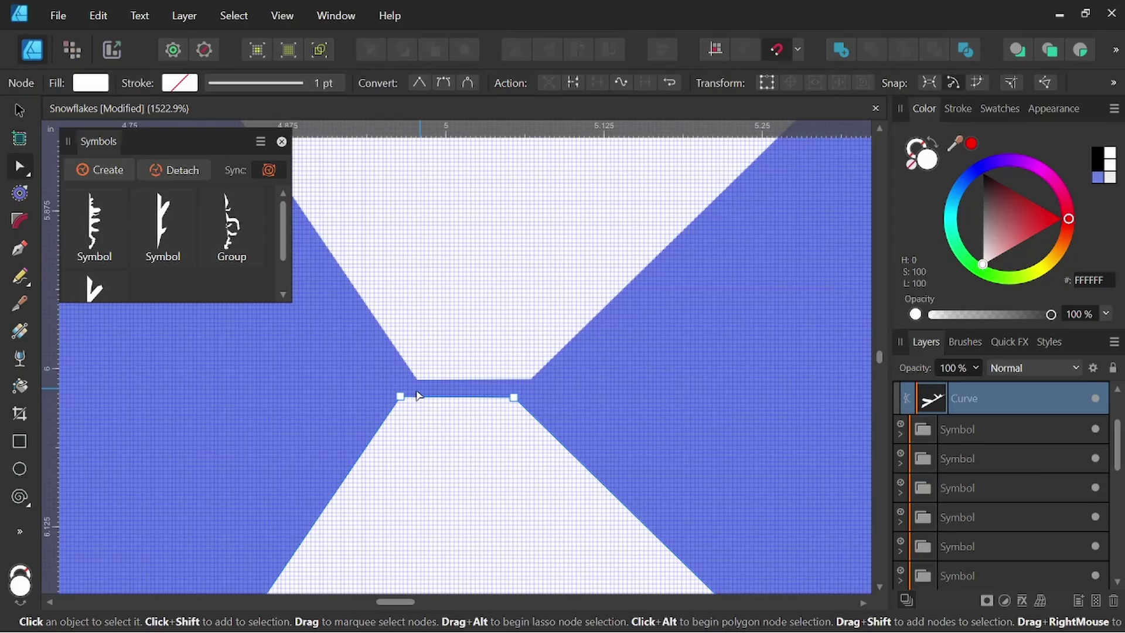
left_click_drag(402, 395, 412, 388)
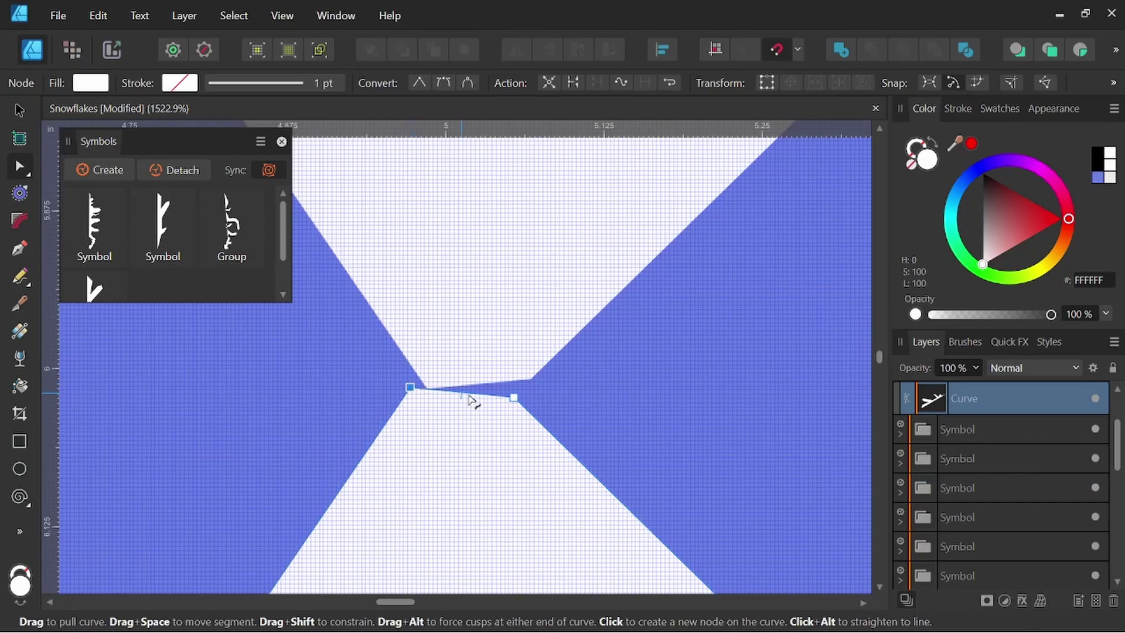
left_click_drag(516, 395, 523, 387)
scroll(527, 384, "down", 2)
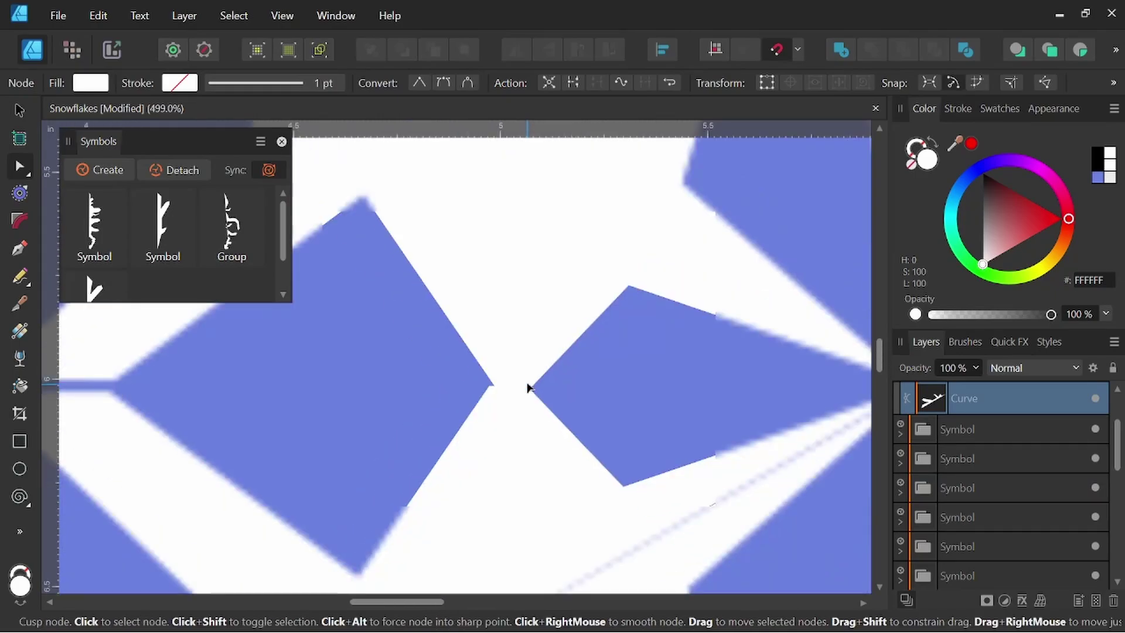
scroll(621, 447, "down", 2)
scroll(502, 386, "down", 1)
scroll(502, 387, "down", 3)
key("Escape")
key("v")
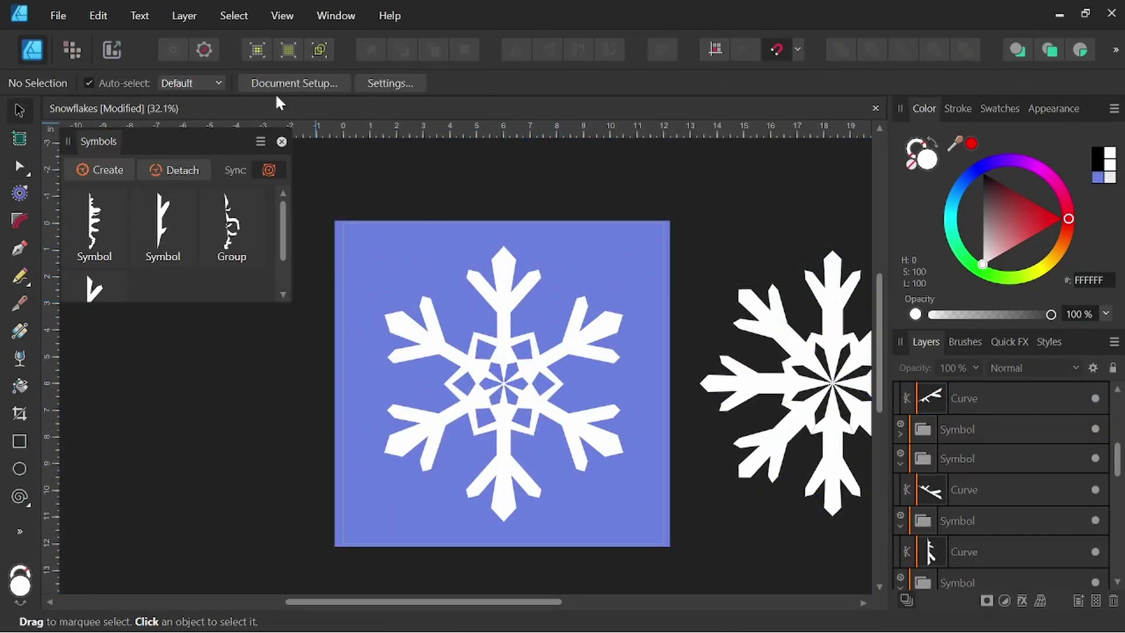
Step: In the Pixel Persona with the Paint Brush, paint a wavy white ring around the snowflake centre
left_click(71, 51)
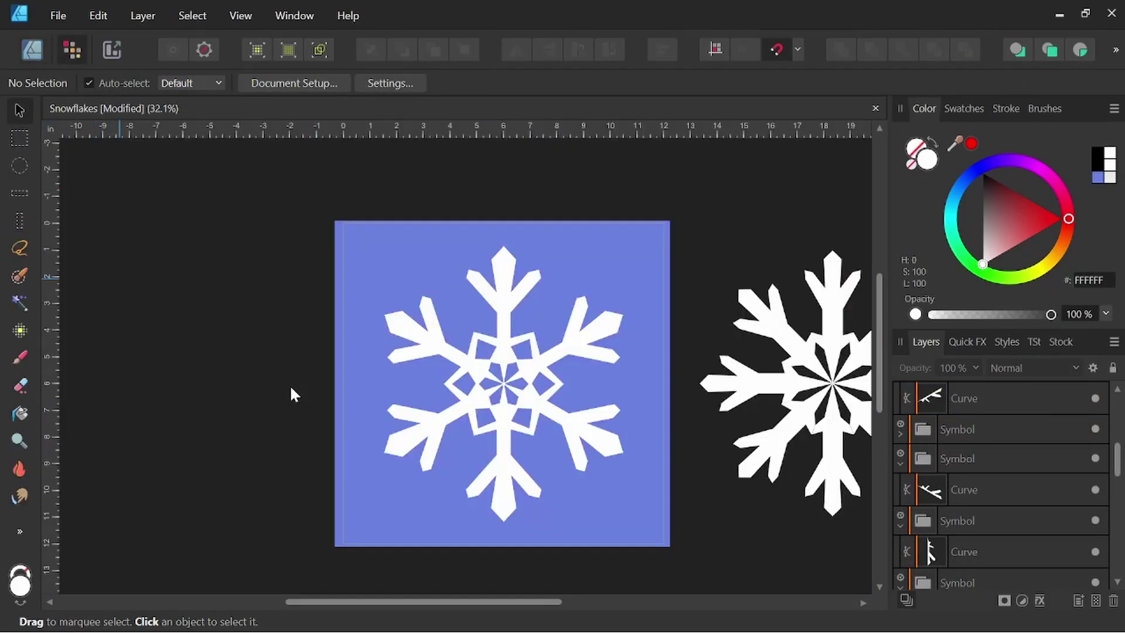
left_click(19, 357)
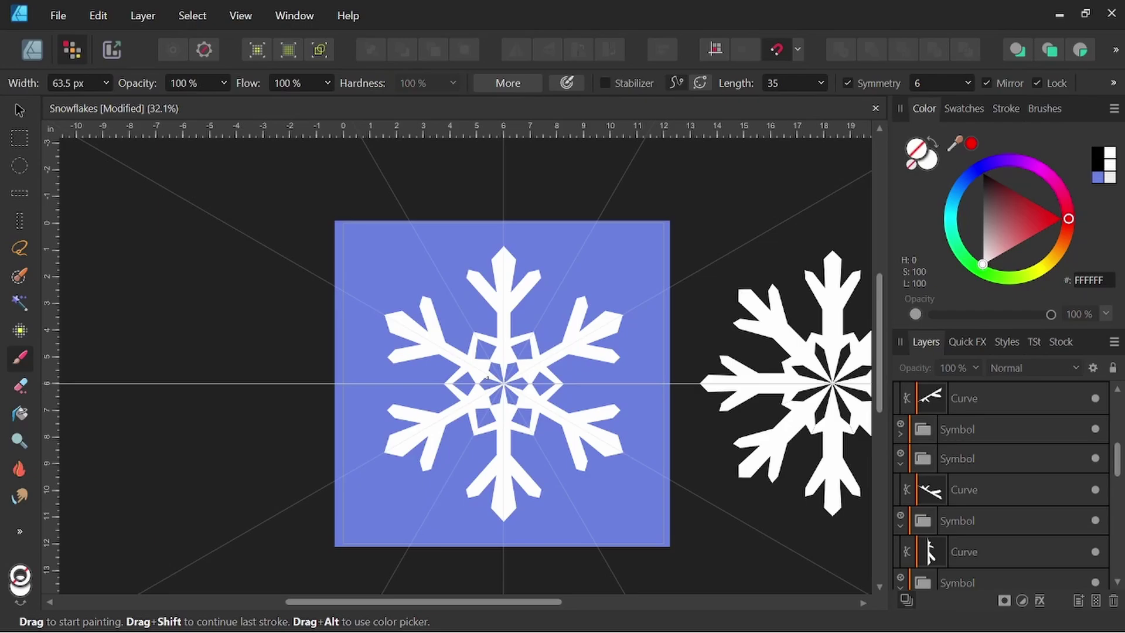
key("ctrl+1")
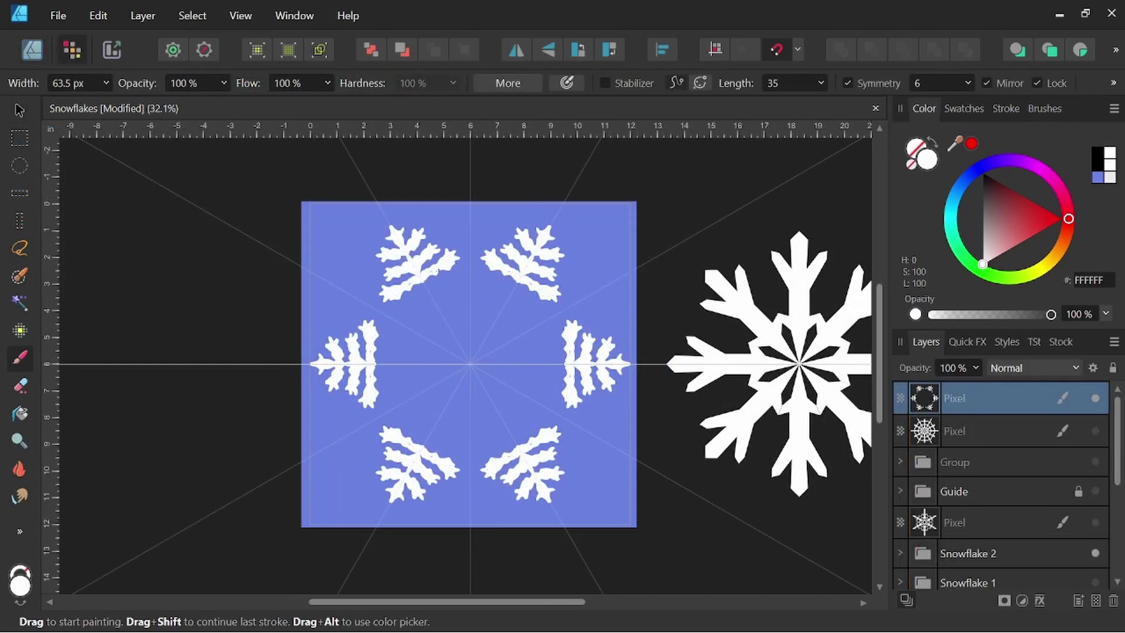
mouse_move(438, 271)
left_mouse_down()
mouse_move(455, 285)
mouse_move(461, 274)
mouse_move(468, 349)
left_mouse_up()
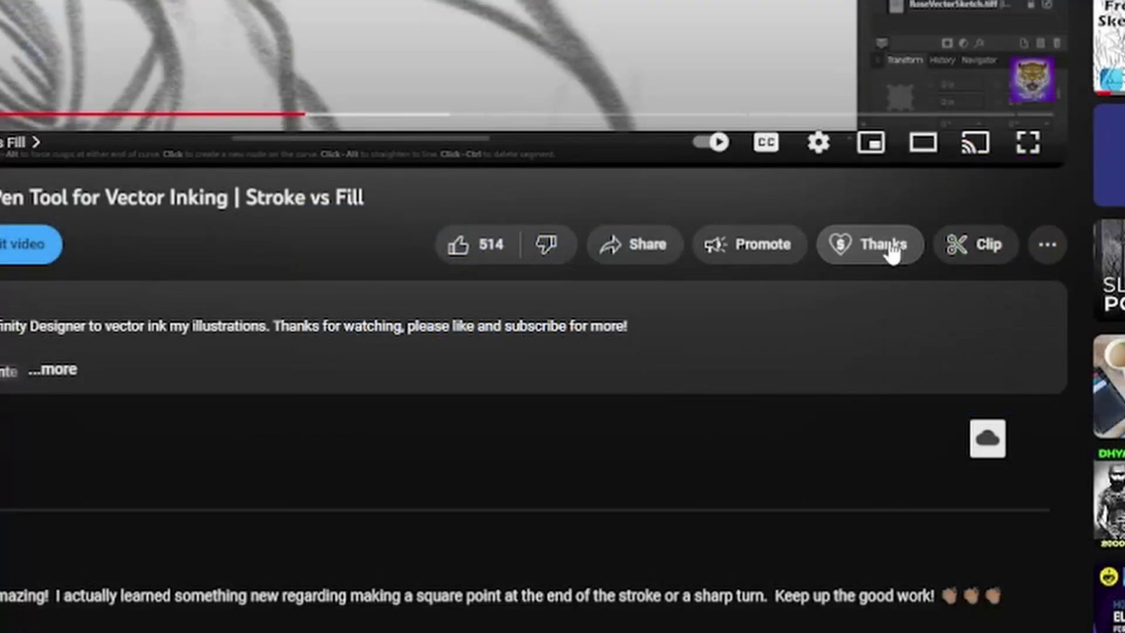
Step: Bring up the Super Thanks $2.00 dialog below the video
left_click(887, 247)
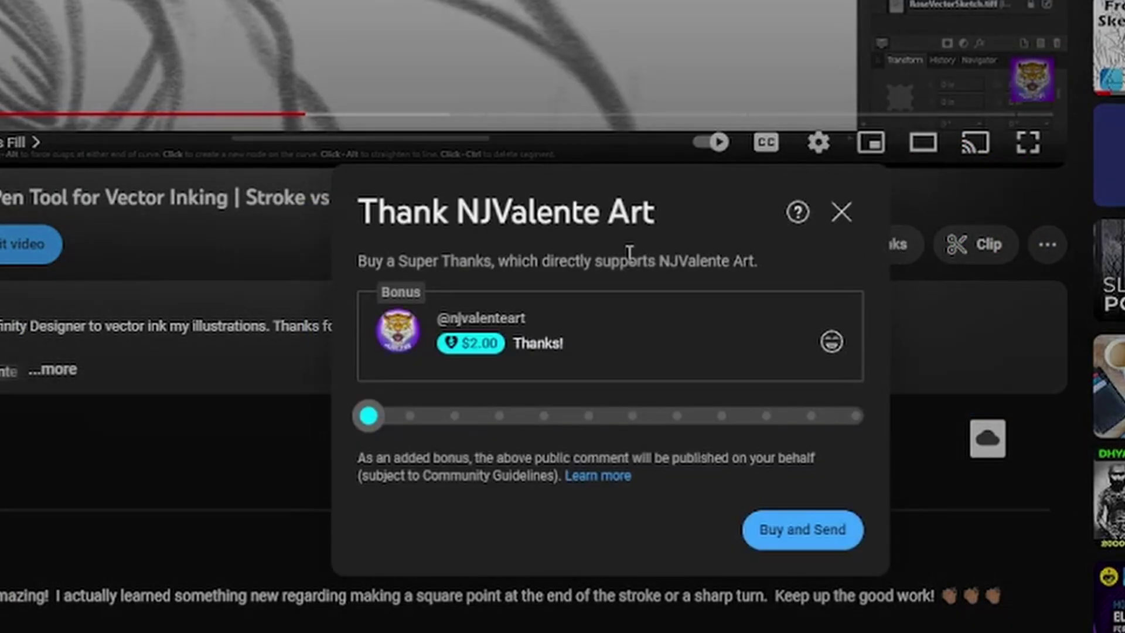